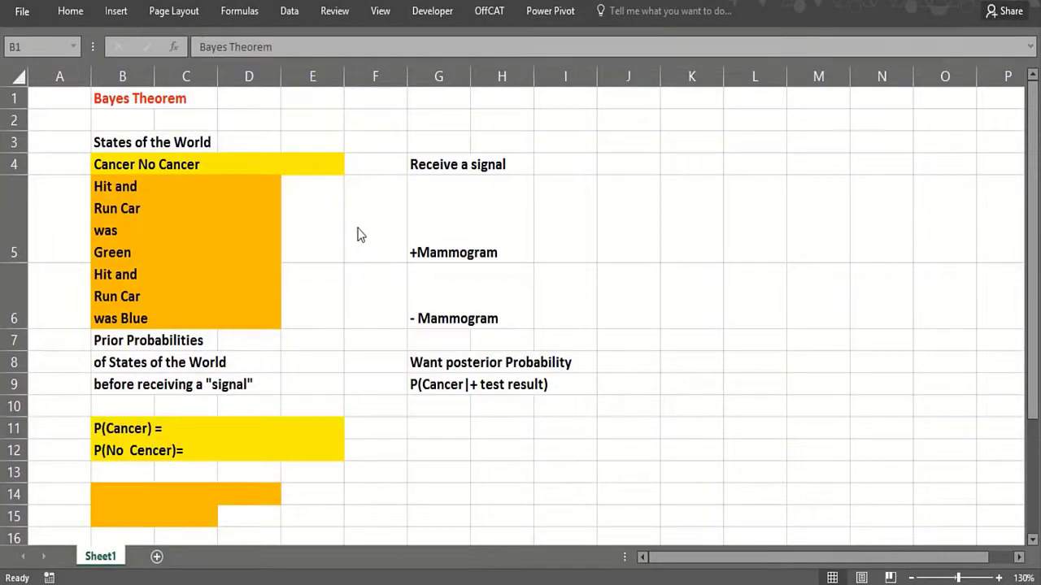
{"action": "key", "text": "shift+Right"}
{"action": "key", "text": "shift+Right"}
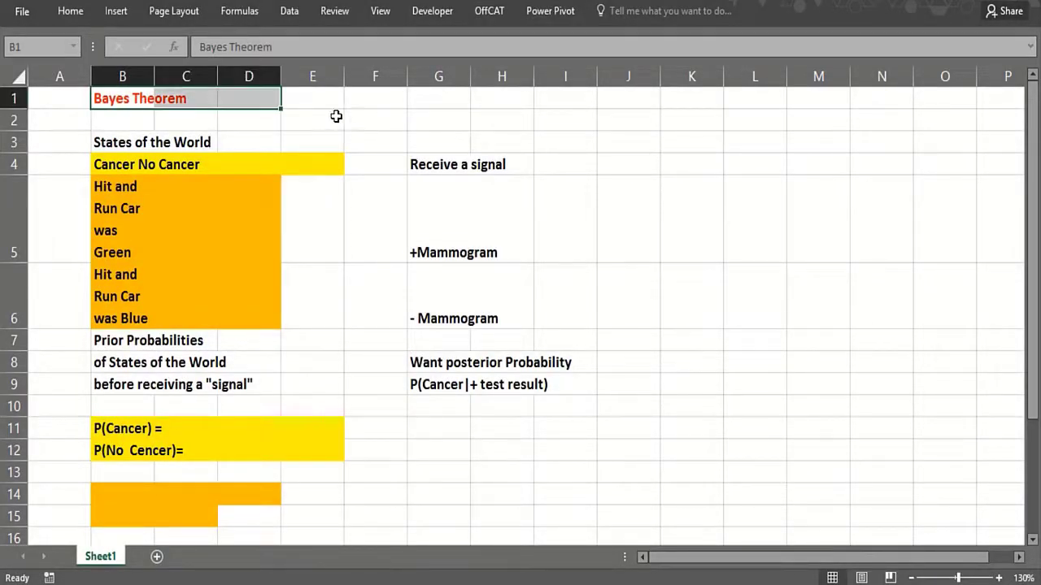
{"action": "left_click", "coordinate": [336, 116]}
{"action": "left_click", "coordinate": [252, 117]}
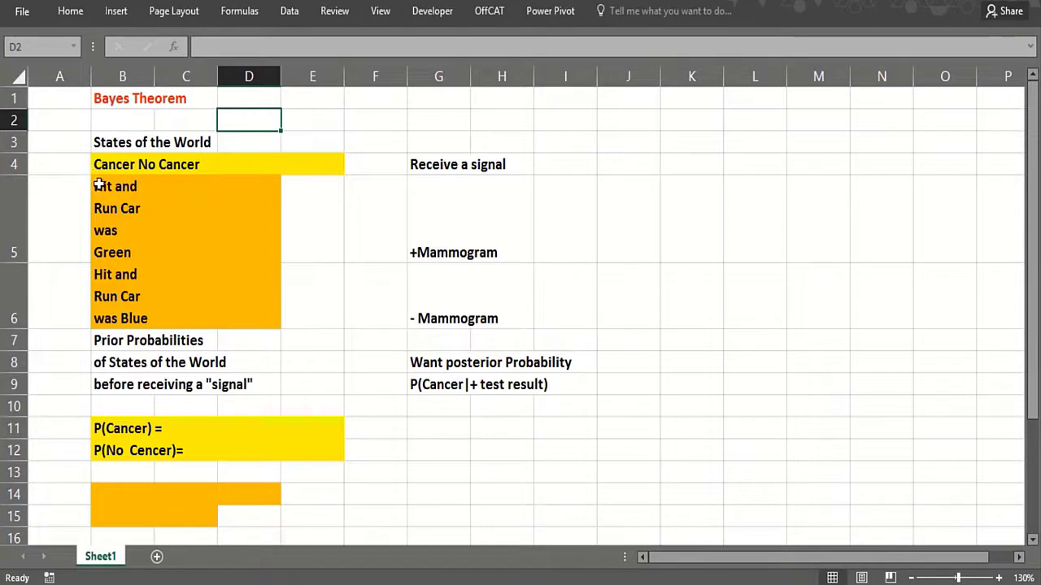
- Clear the contents of B5:D7, including the two hit-and-run car states
{"action": "left_click_drag", "start_coordinate": [96, 187], "coordinate": [277, 340]}
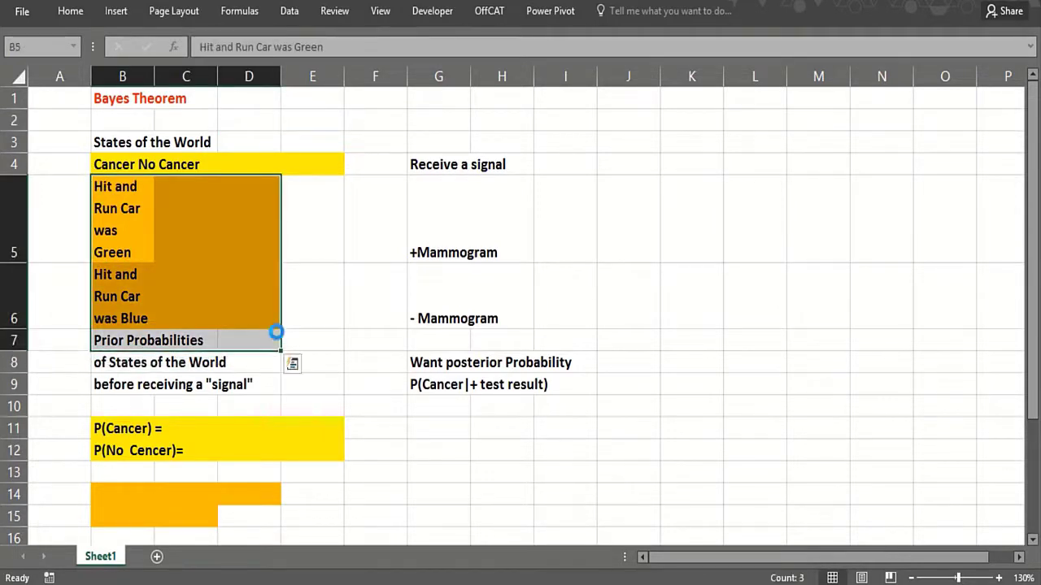
{"action": "key", "text": "Delete"}
{"action": "left_click", "coordinate": [133, 180]}
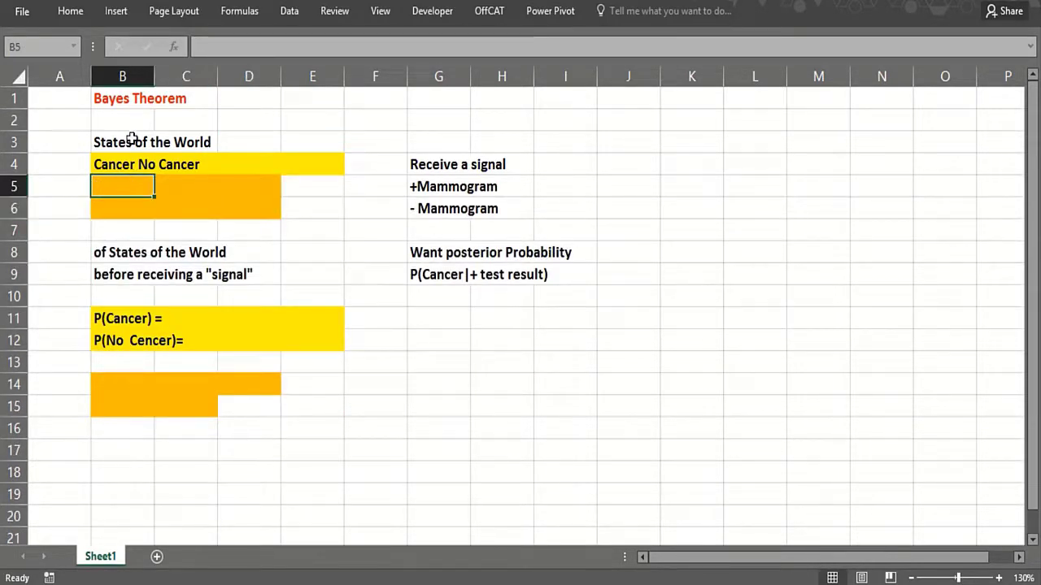
{"action": "left_click", "coordinate": [135, 140]}
{"action": "left_click", "coordinate": [226, 140]}
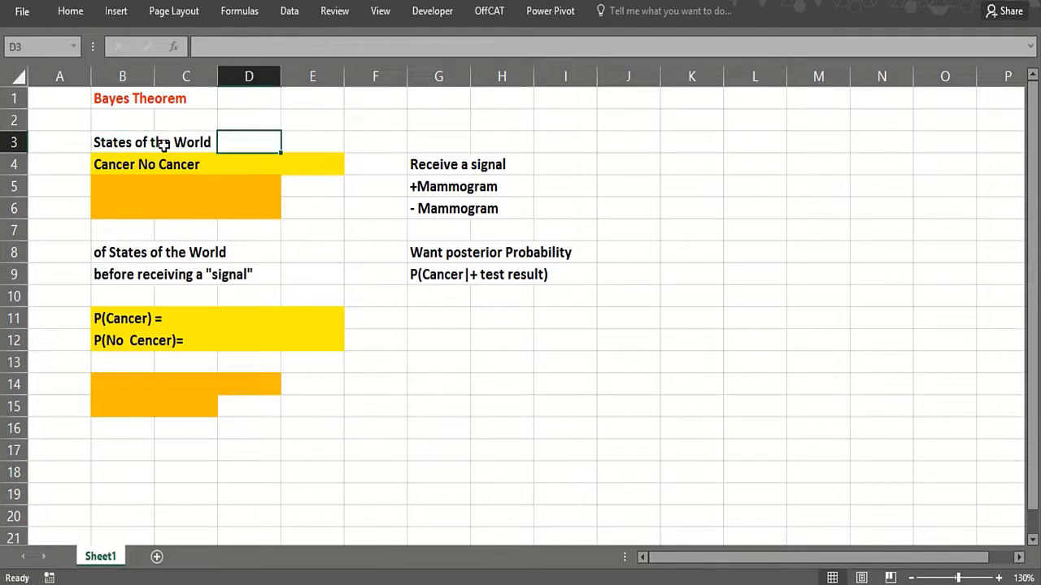
{"action": "left_click", "coordinate": [124, 161]}
{"action": "left_click", "coordinate": [168, 164]}
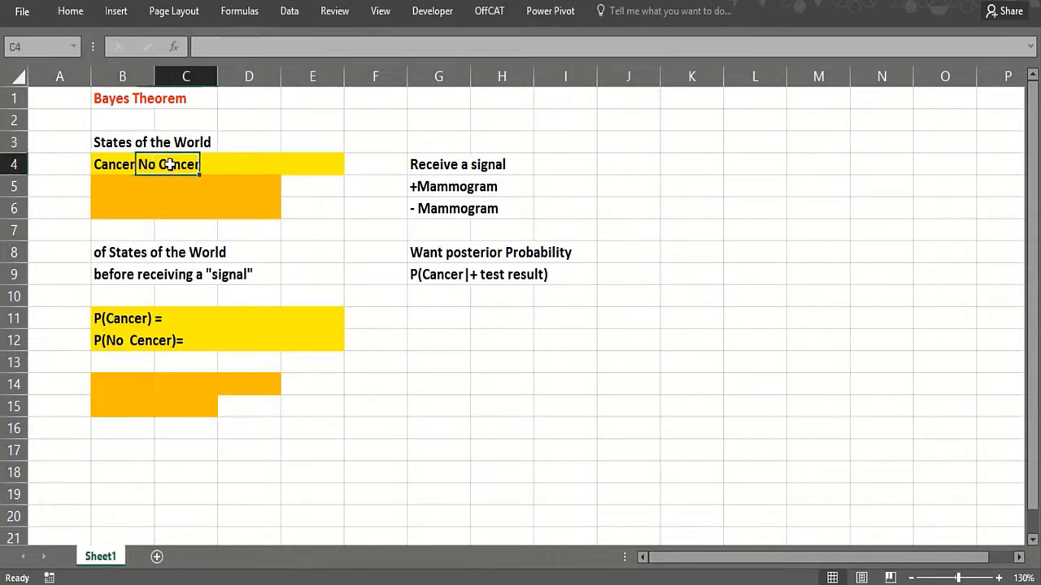
{"action": "left_click", "coordinate": [145, 165]}
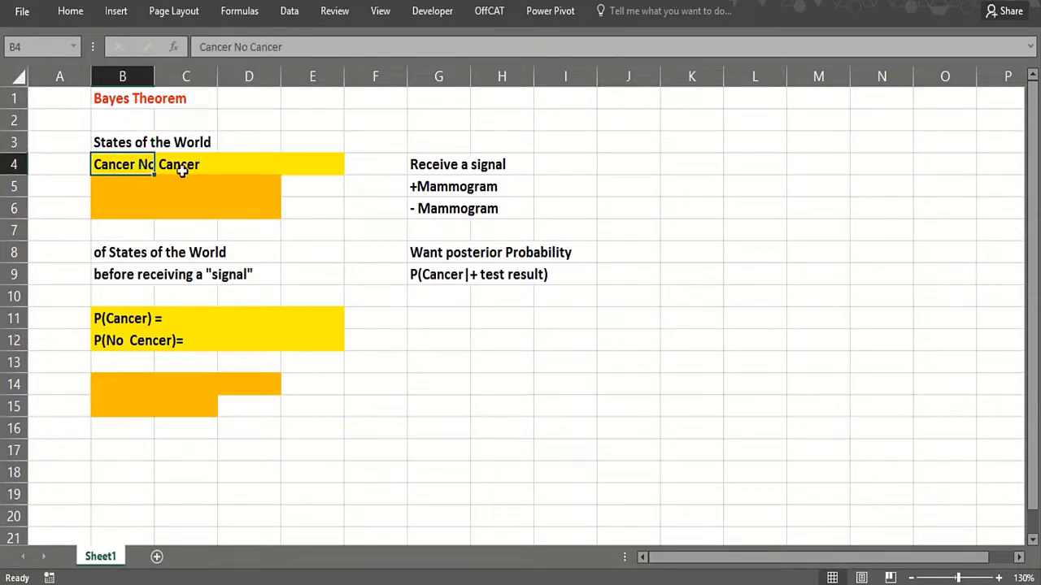
{"action": "left_click", "coordinate": [225, 172]}
- Enter the heading "Prior Probabilities" in B7, above "of States of the World"
{"action": "left_click", "coordinate": [114, 236]}
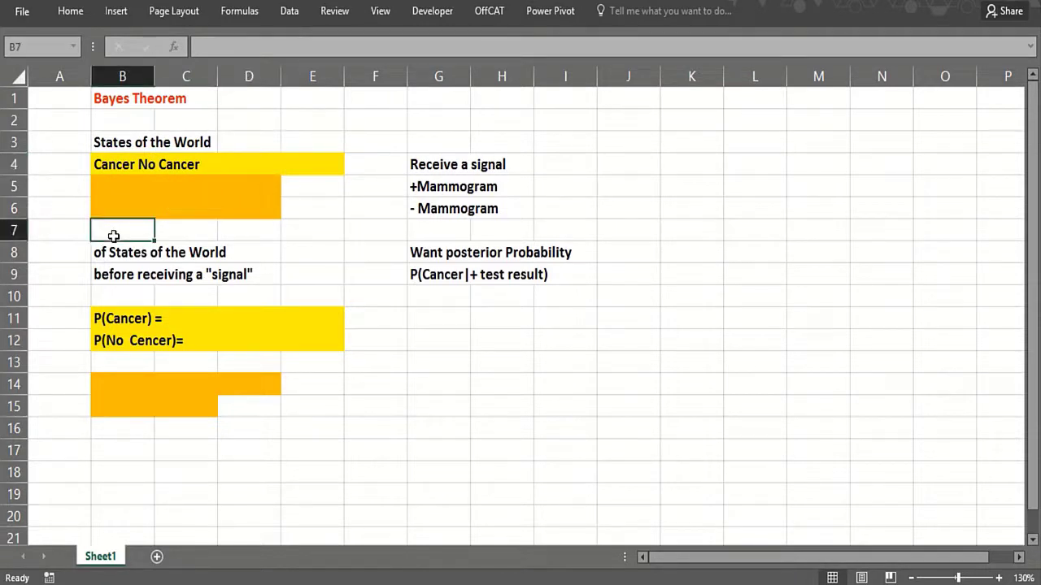
{"action": "type", "text": "Prio"}
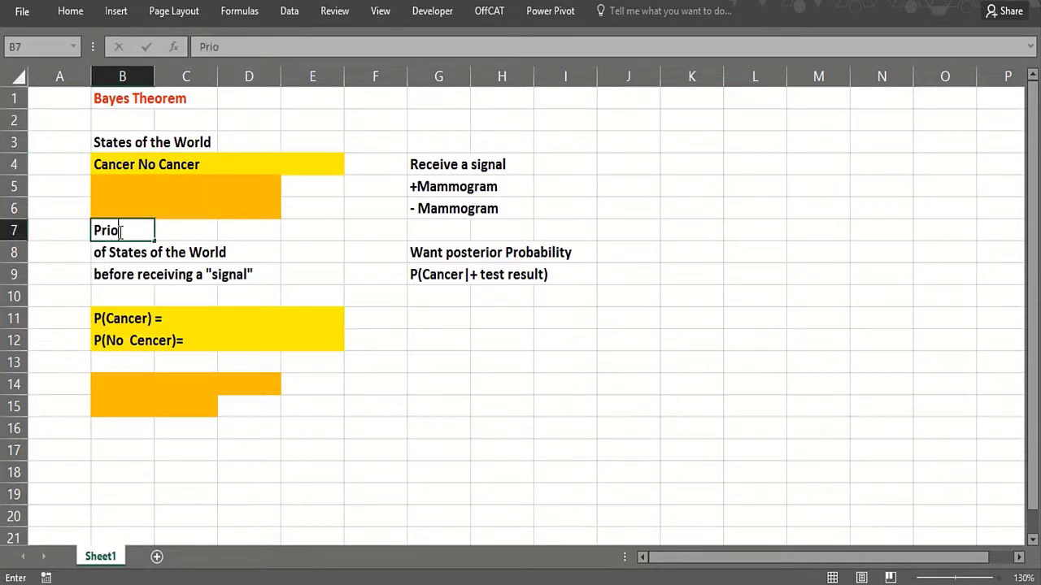
{"action": "type", "text": "r Probabil"}
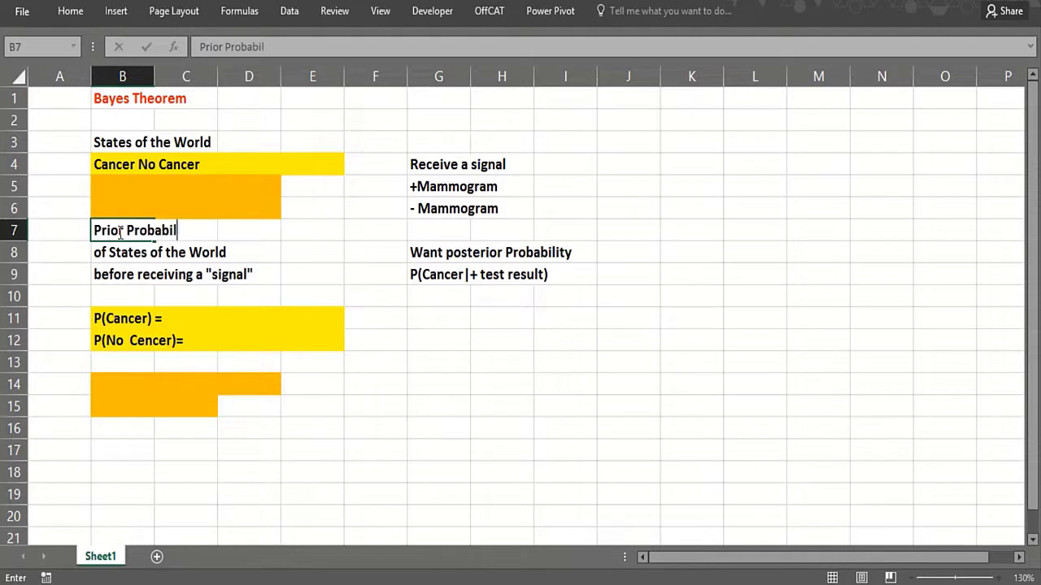
{"action": "type", "text": "ities"}
{"action": "key", "text": "Return"}
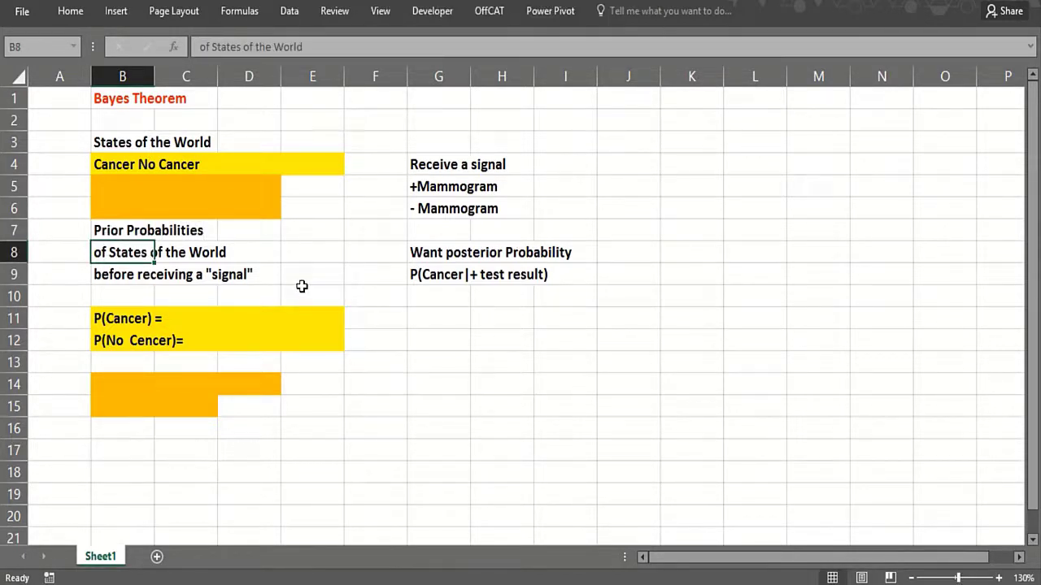
{"action": "left_click", "coordinate": [109, 324]}
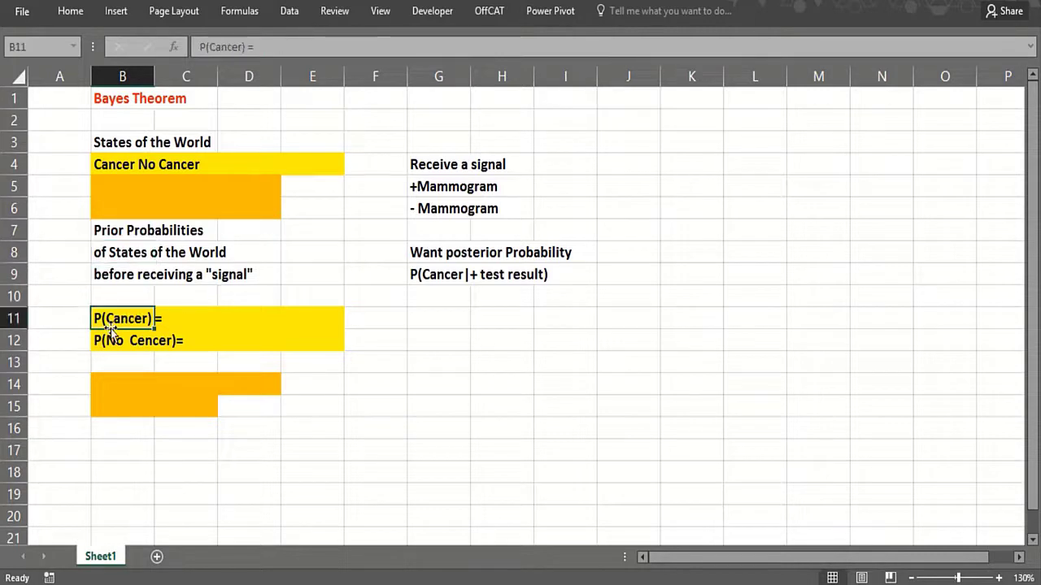
{"action": "left_click", "coordinate": [109, 340]}
{"action": "left_click", "coordinate": [110, 319]}
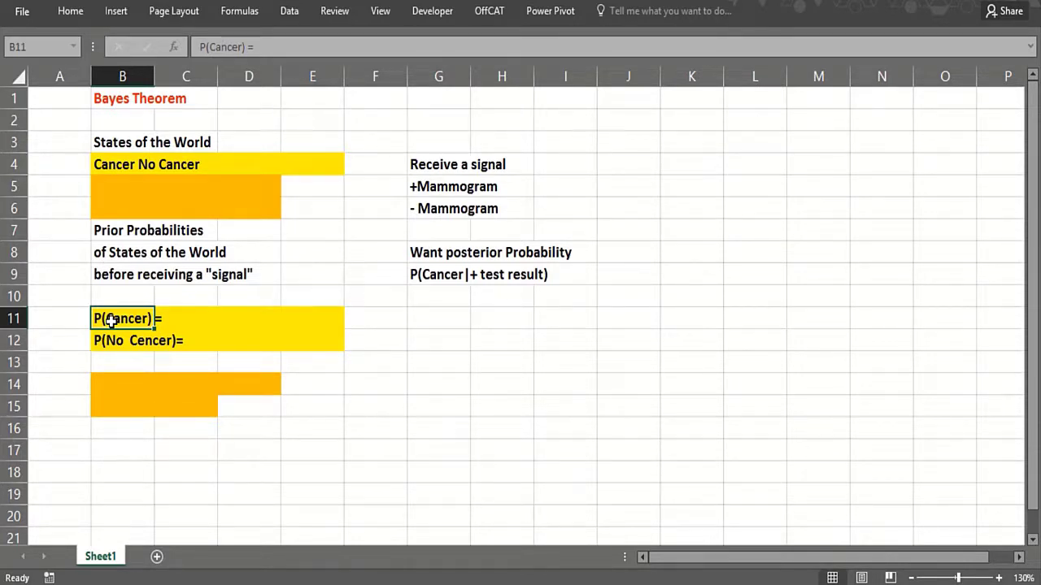
- Note the book reference by entering "Gilbert Welch" in H2 and "Overdiagnosed" in H3
{"action": "left_click", "coordinate": [478, 121]}
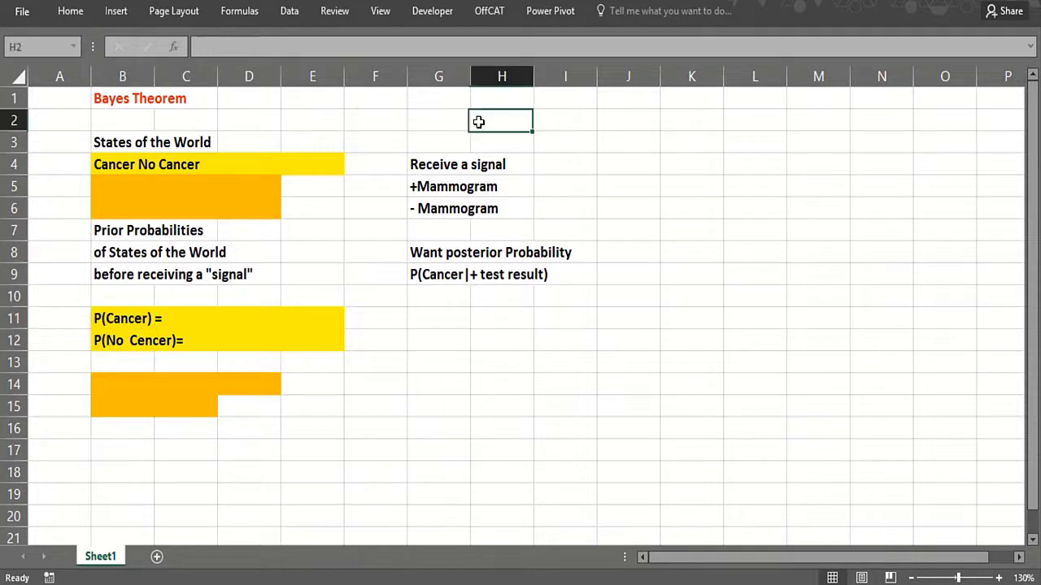
{"action": "type", "text": "Gilb"}
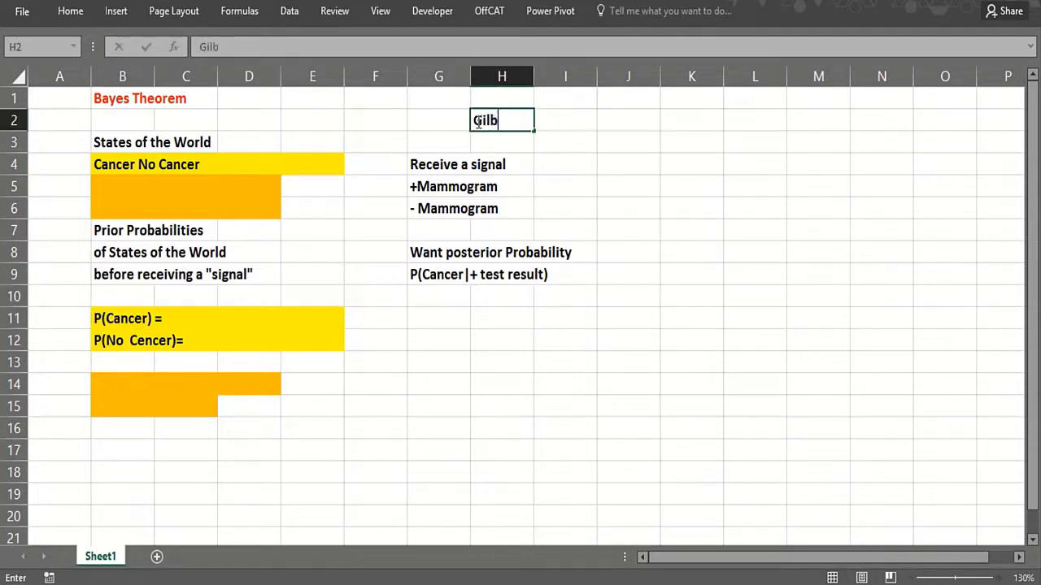
{"action": "type", "text": "ert Welch"}
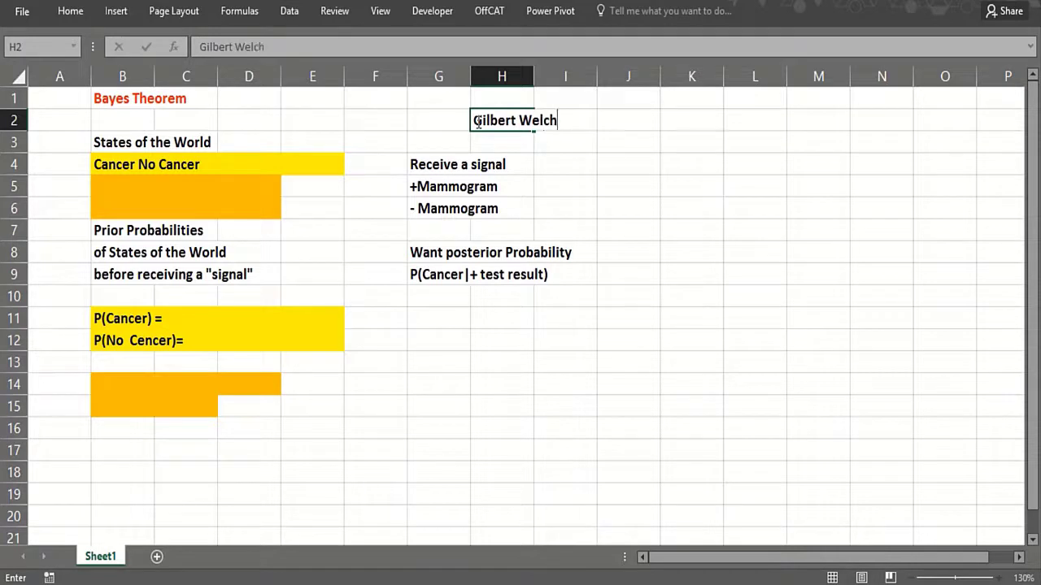
{"action": "key", "text": "Return"}
{"action": "type", "text": "Ove"}
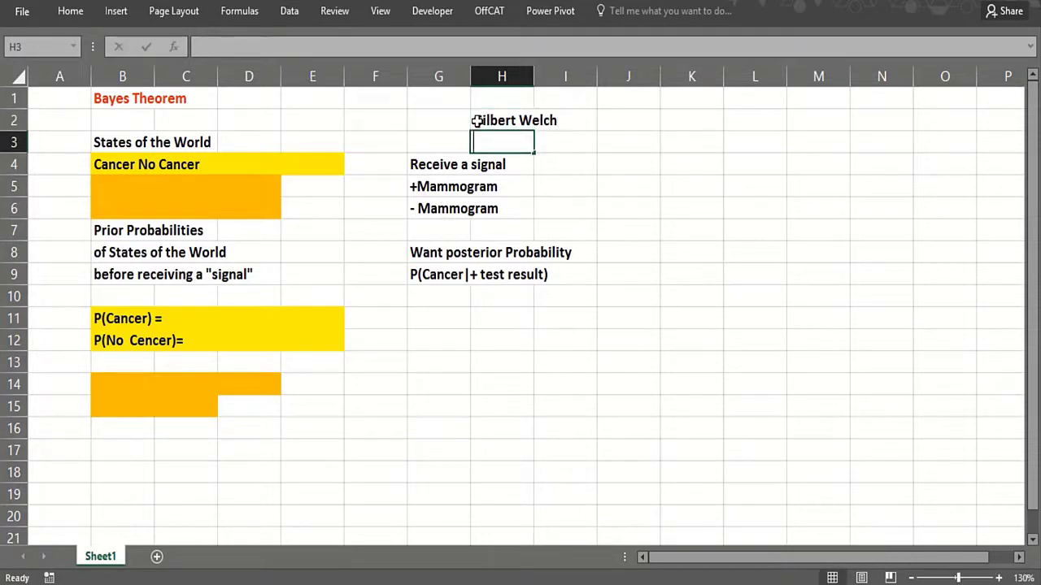
{"action": "type", "text": "r"}
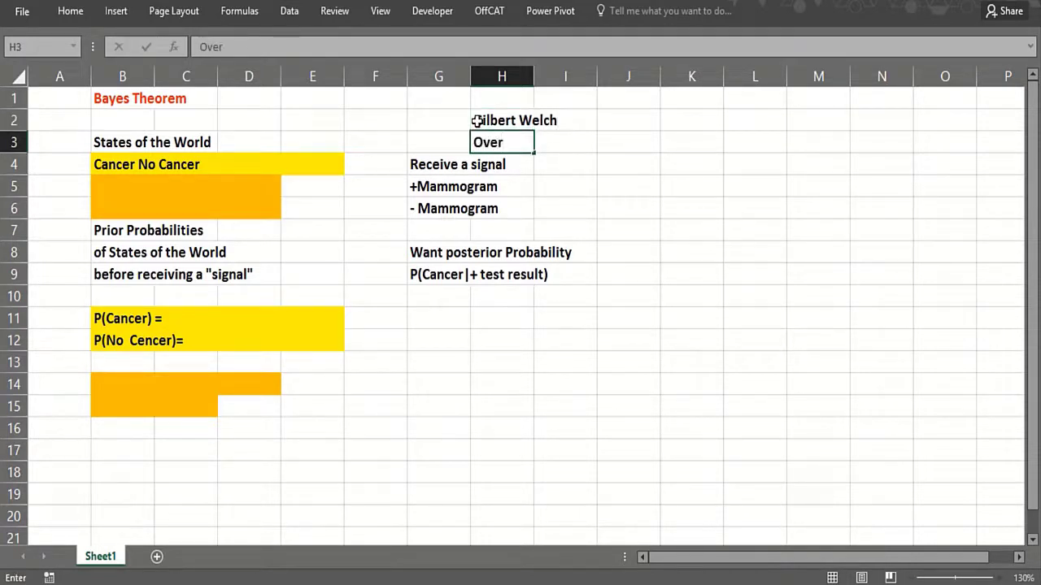
{"action": "type", "text": "diagnos"}
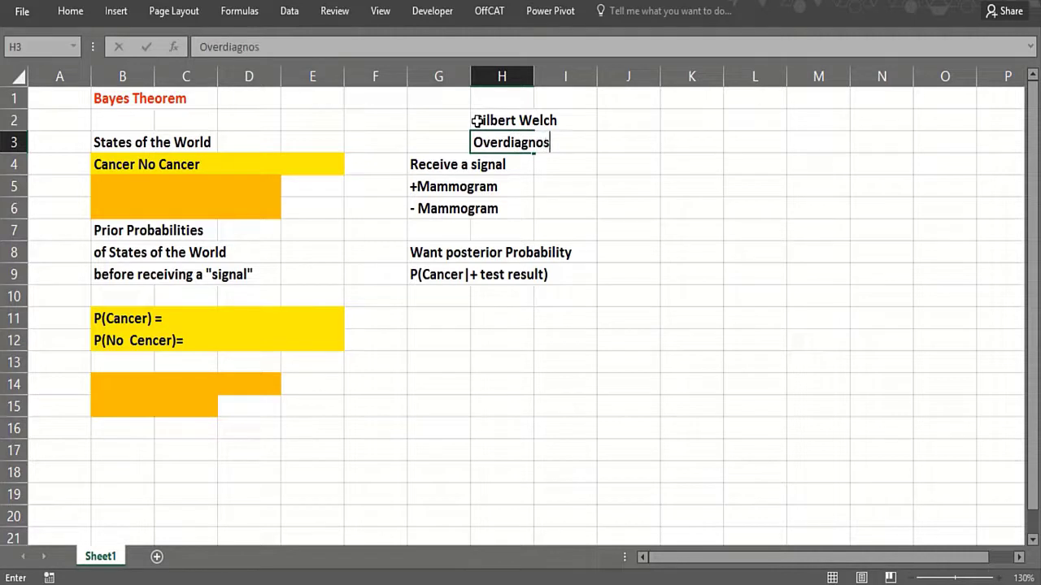
{"action": "type", "text": "ed"}
{"action": "key", "text": "Return"}
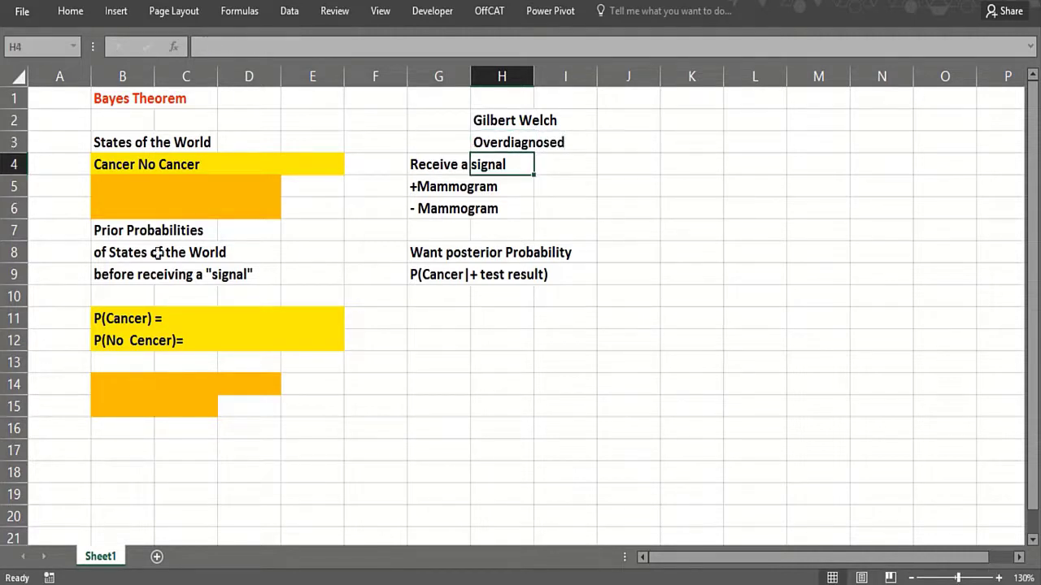
- Complete the prior probability labels by appending .004 to P(Cancer) in B11 and .996 to P(No Cencer) in B12
{"action": "left_click", "coordinate": [96, 319]}
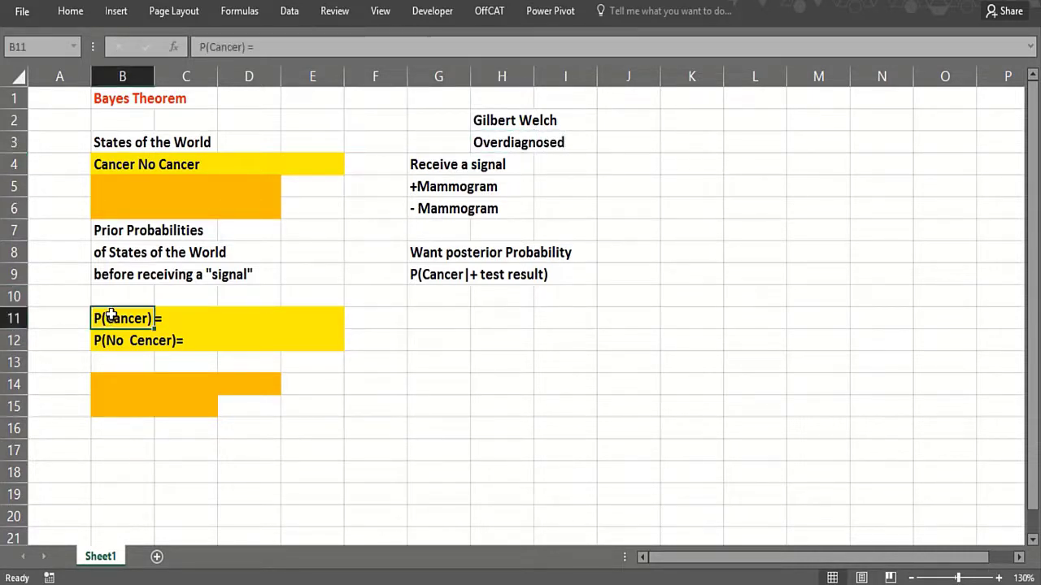
{"action": "left_click", "coordinate": [269, 47]}
{"action": "type", "text": ".004"}
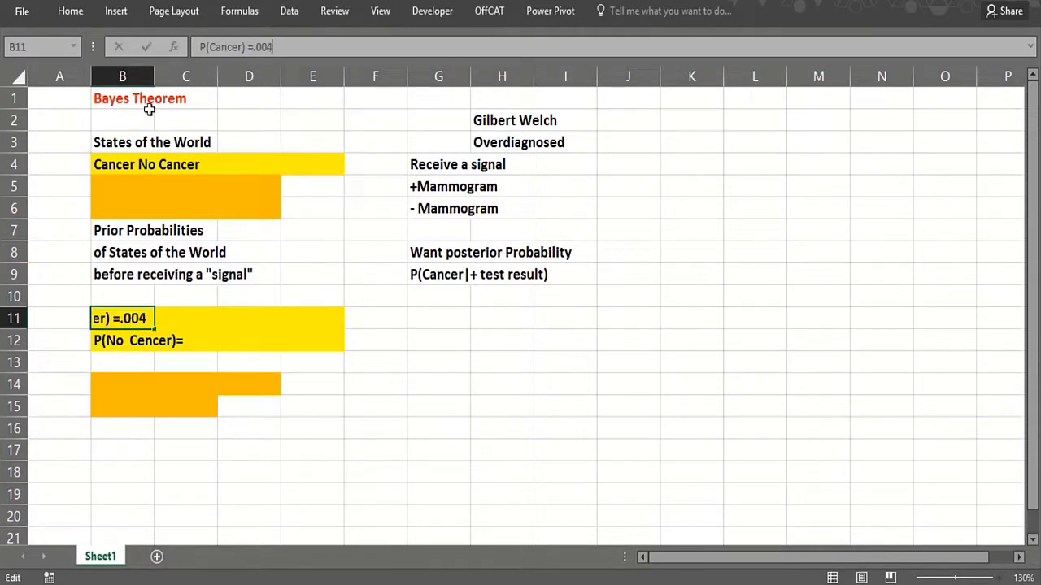
{"action": "key", "text": "Return"}
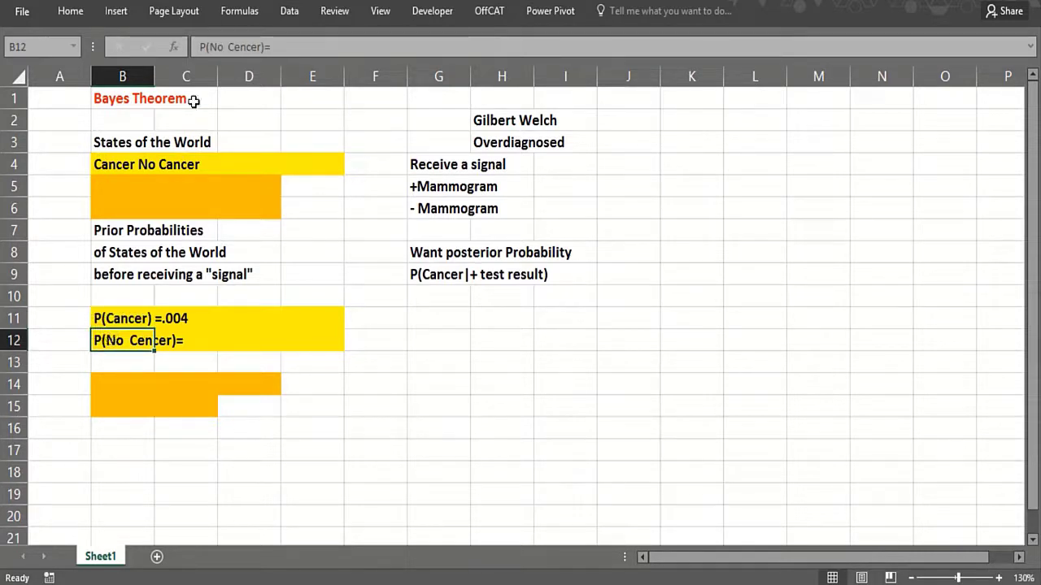
{"action": "left_click", "coordinate": [286, 50]}
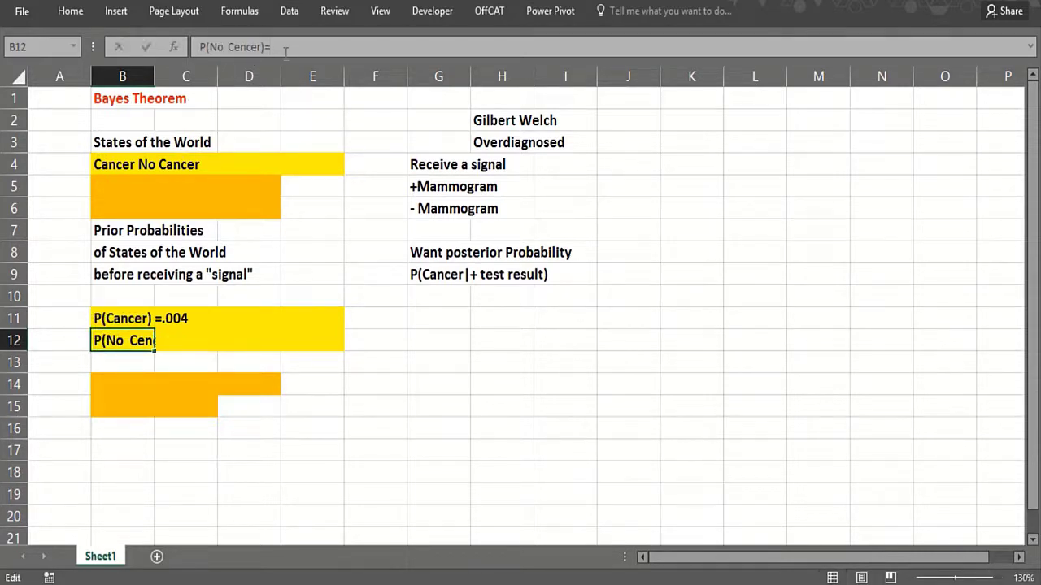
{"action": "type", "text": ".996"}
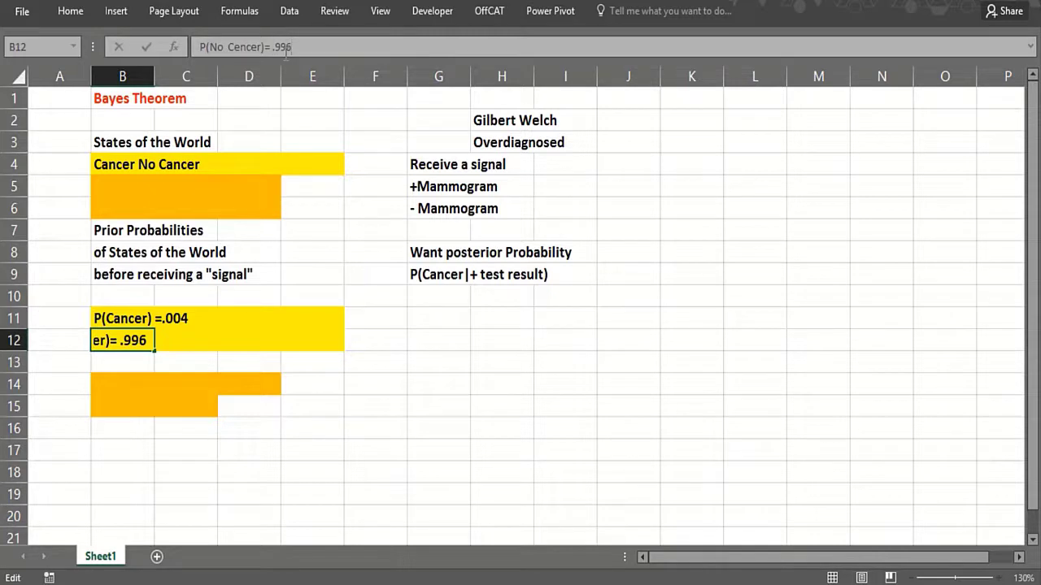
{"action": "key", "text": "Return"}
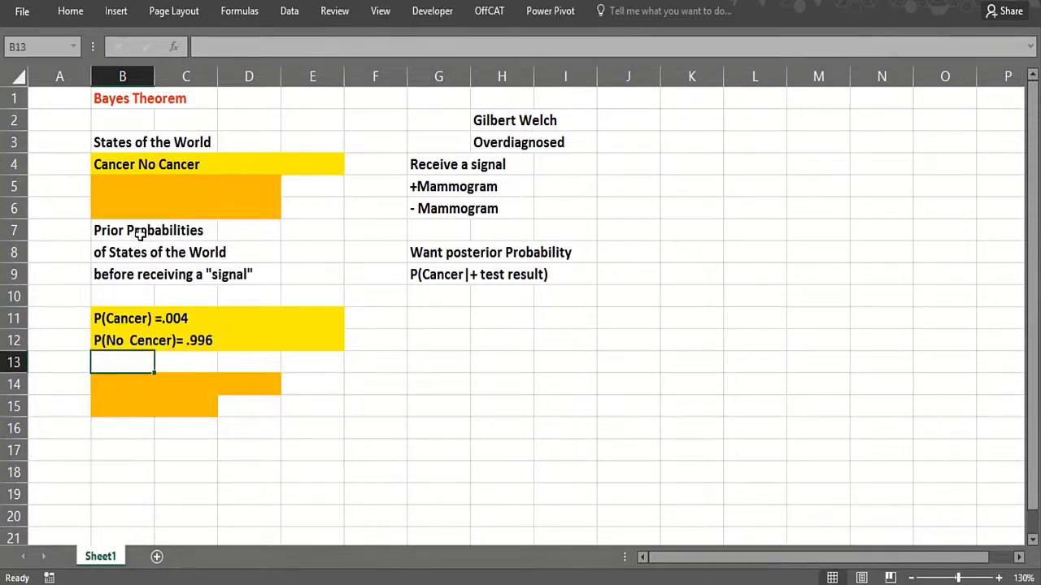
{"action": "left_click", "coordinate": [469, 186]}
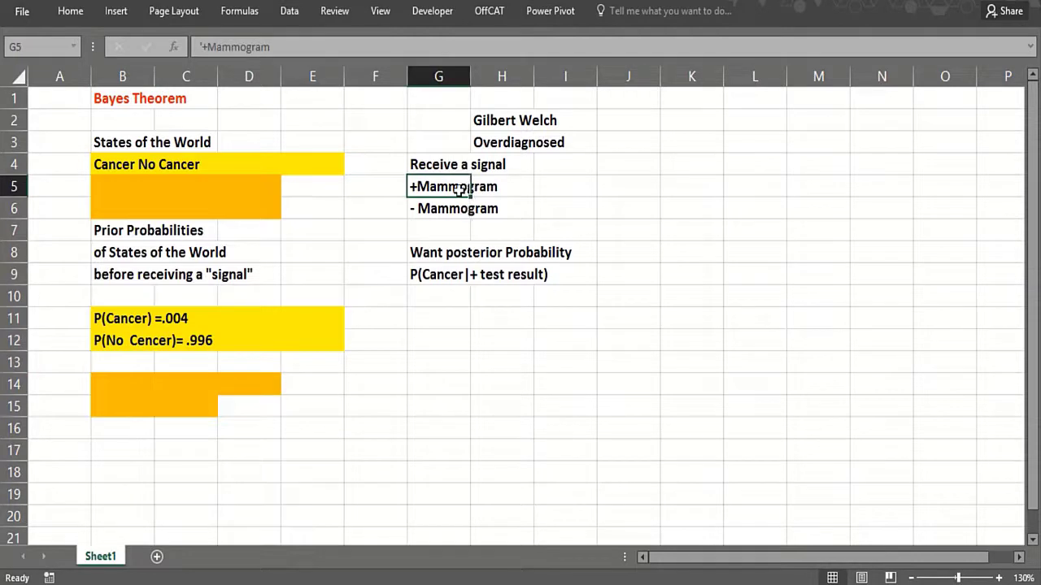
{"action": "left_click", "coordinate": [456, 211]}
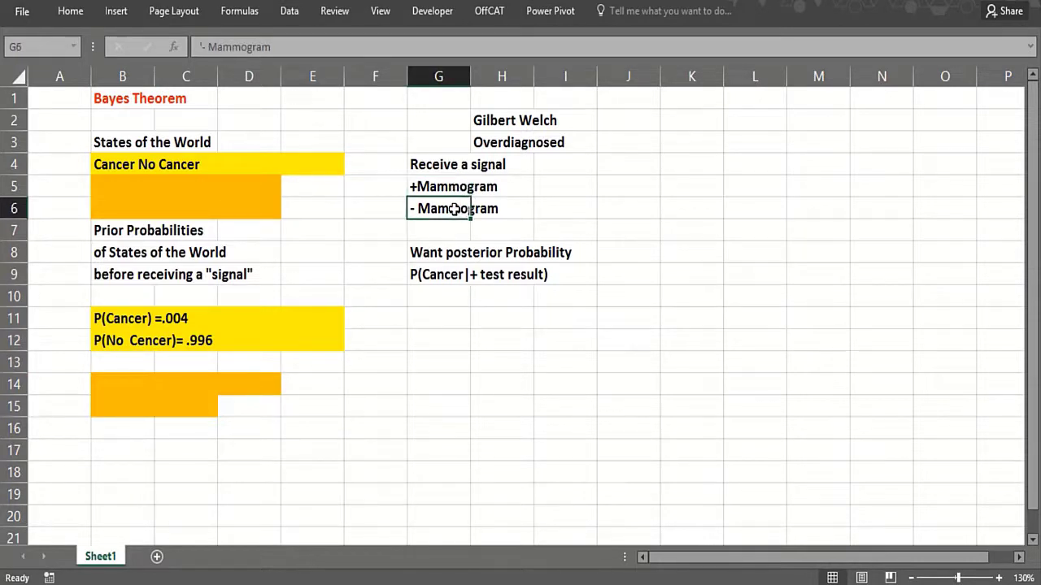
- Add the heading "Likelihoods" in G11, below the posterior probability text
{"action": "left_click", "coordinate": [429, 319]}
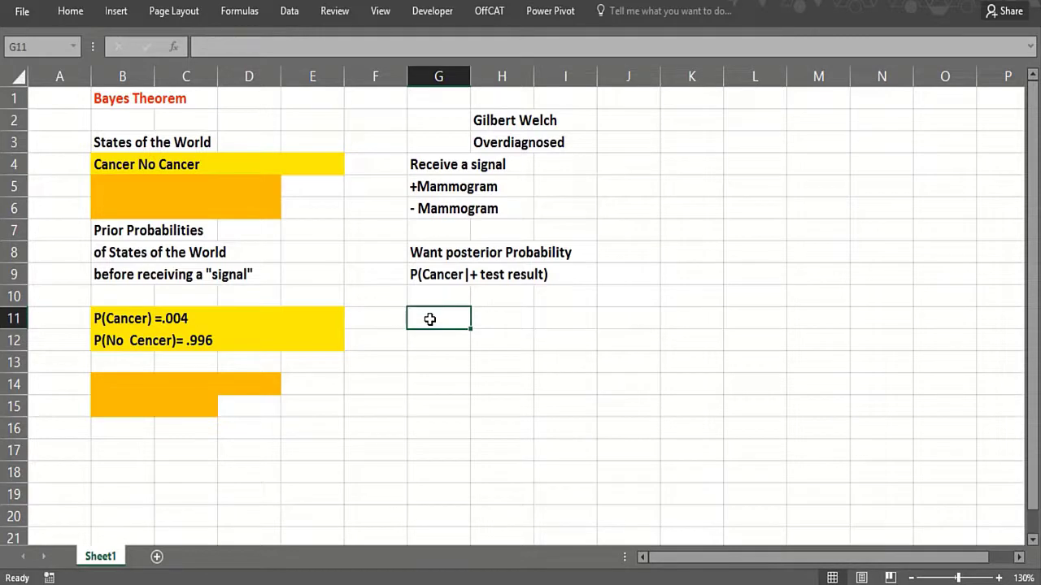
{"action": "type", "text": "Likelihoo"}
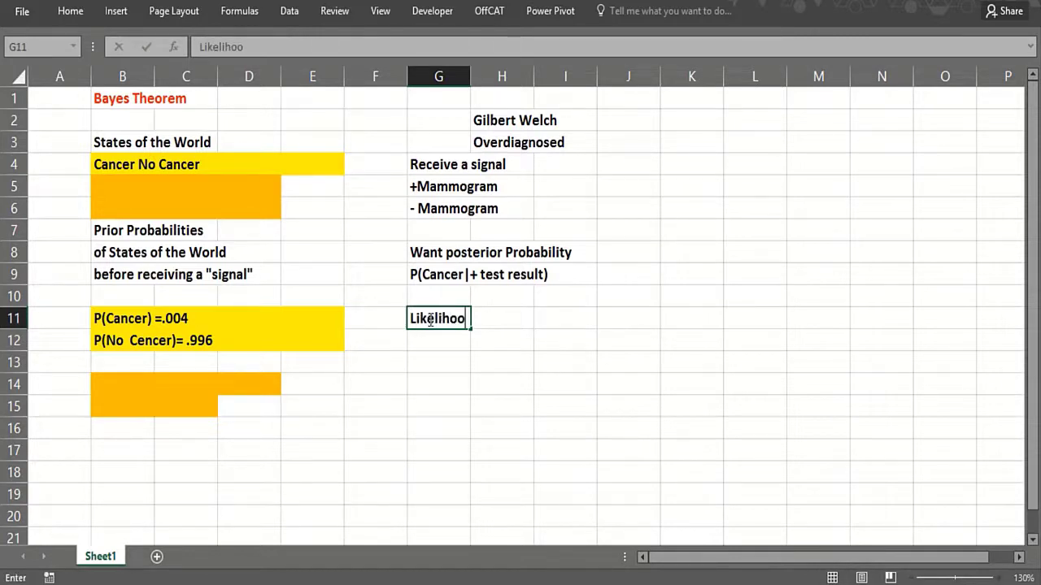
{"action": "type", "text": "ds"}
{"action": "key", "text": "Return"}
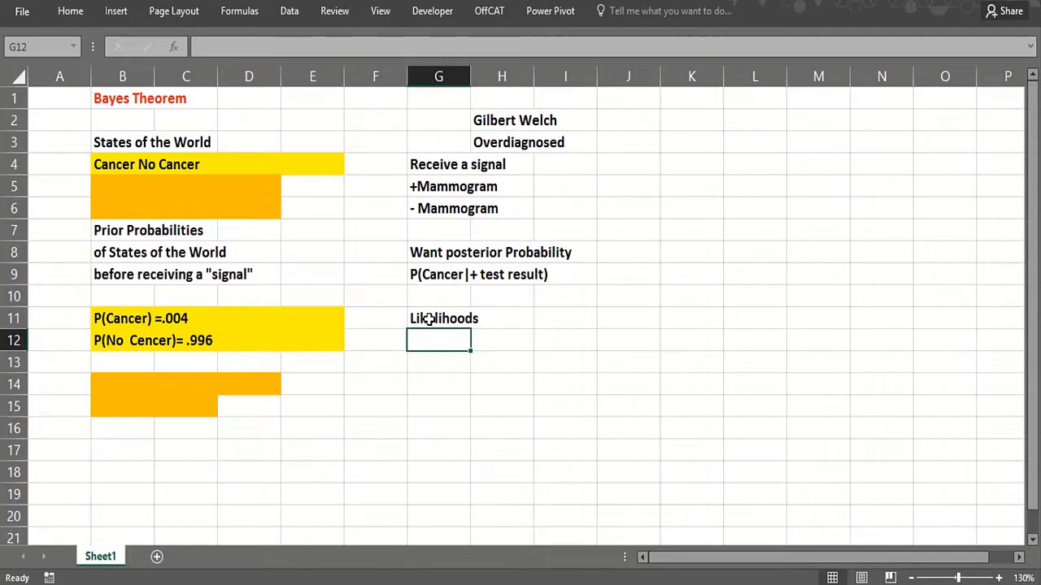
- Enter the likelihood P(+|Cancer)=.8 in G12, under the Likelihoods heading
{"action": "type", "text": "P("}
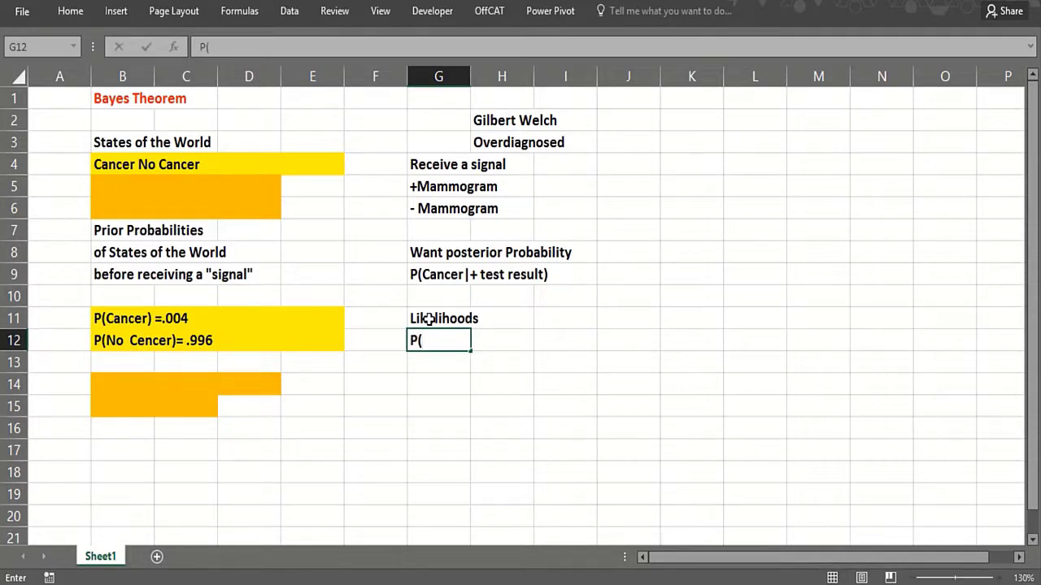
{"action": "type", "text": "+|Canc"}
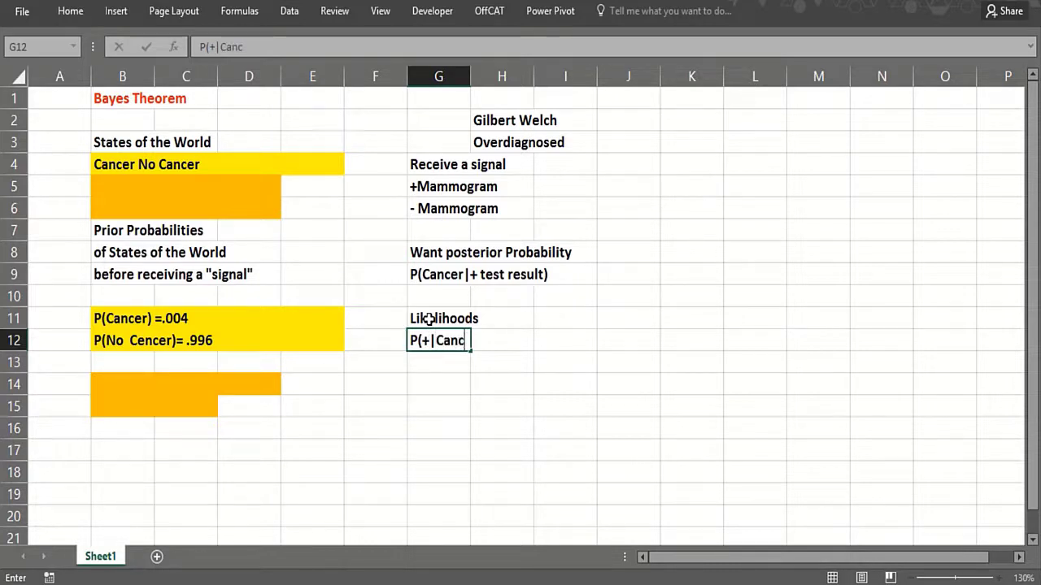
{"action": "type", "text": "er"}
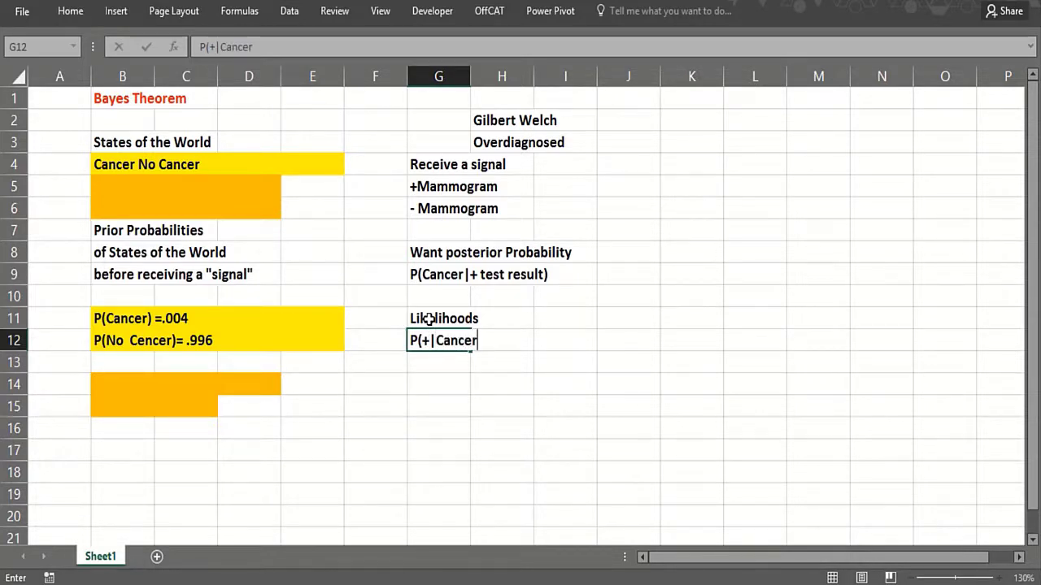
{"action": "type", "text": ")="}
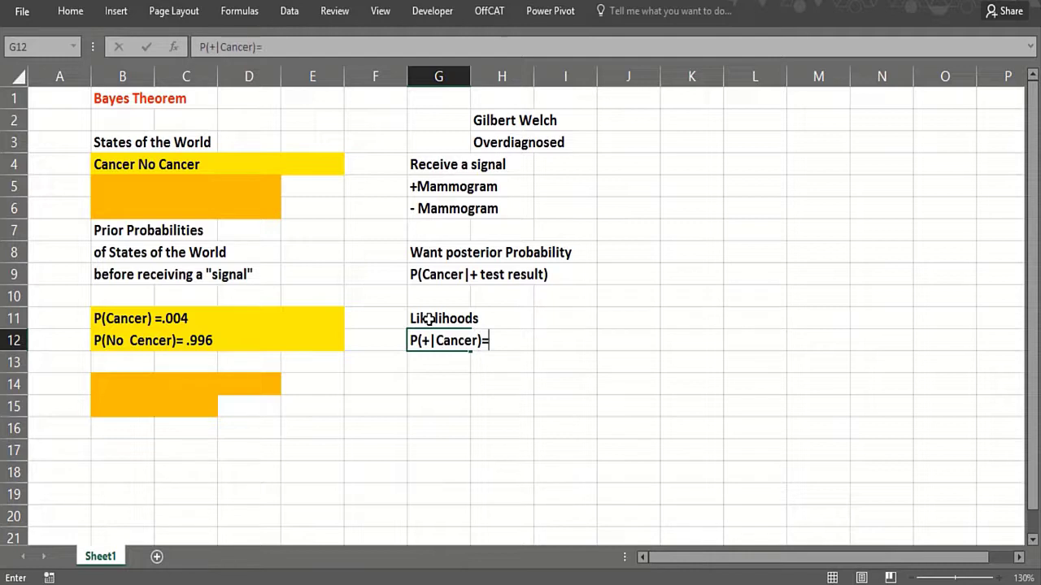
{"action": "type", "text": ".8"}
{"action": "key", "text": "Return"}
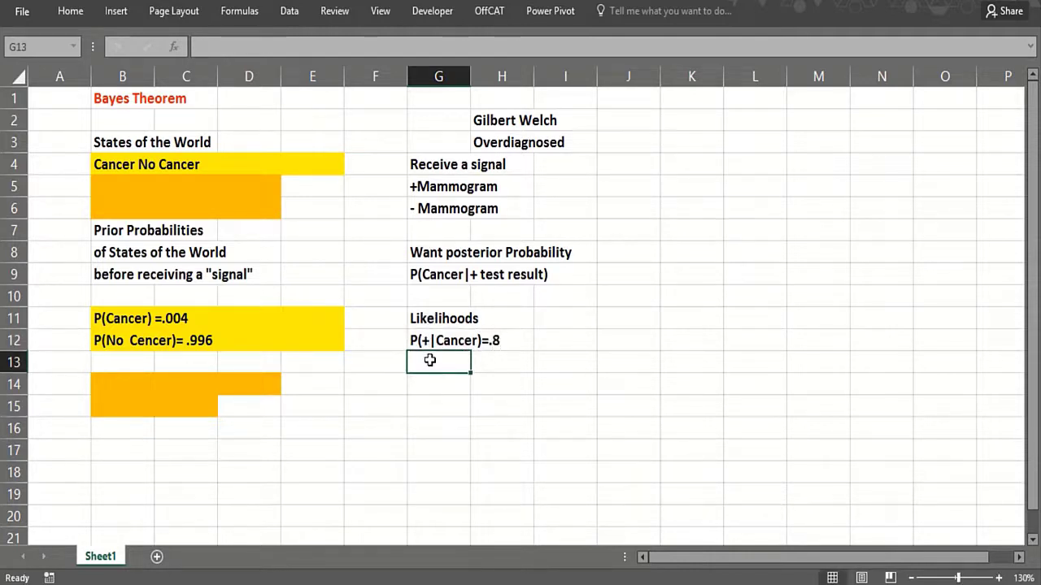
- Enter the second likelihood, P(+|No Cancer) = .10, in G13
{"action": "type", "text": "P(+"}
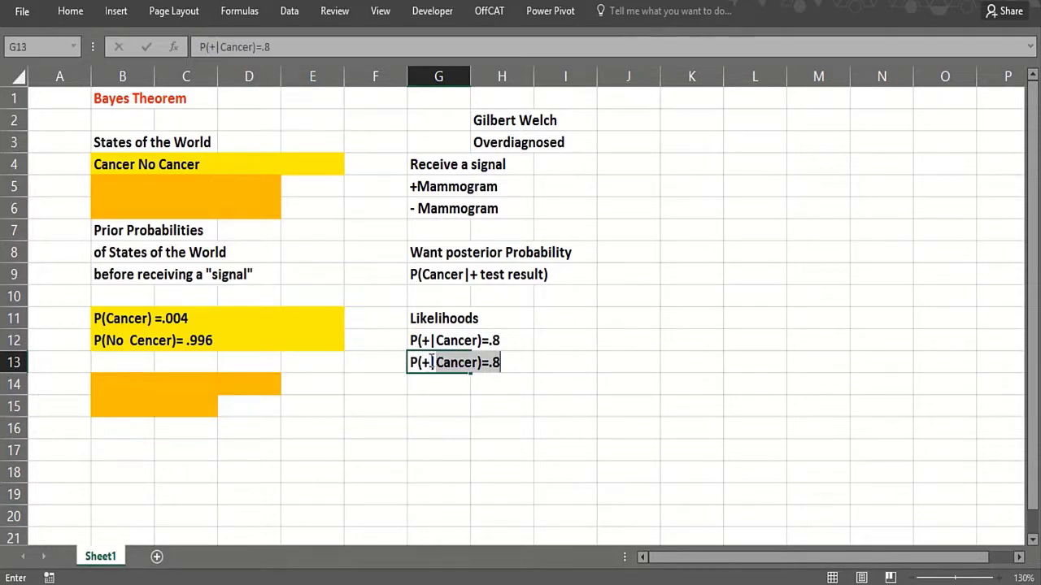
{"action": "type", "text": "|No Can"}
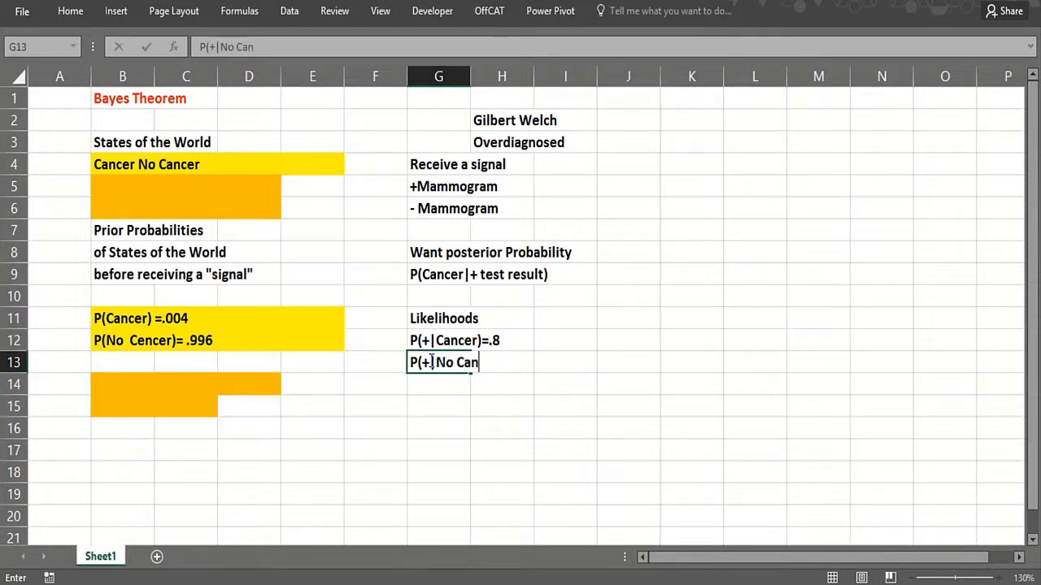
{"action": "type", "text": "cer) = .10"}
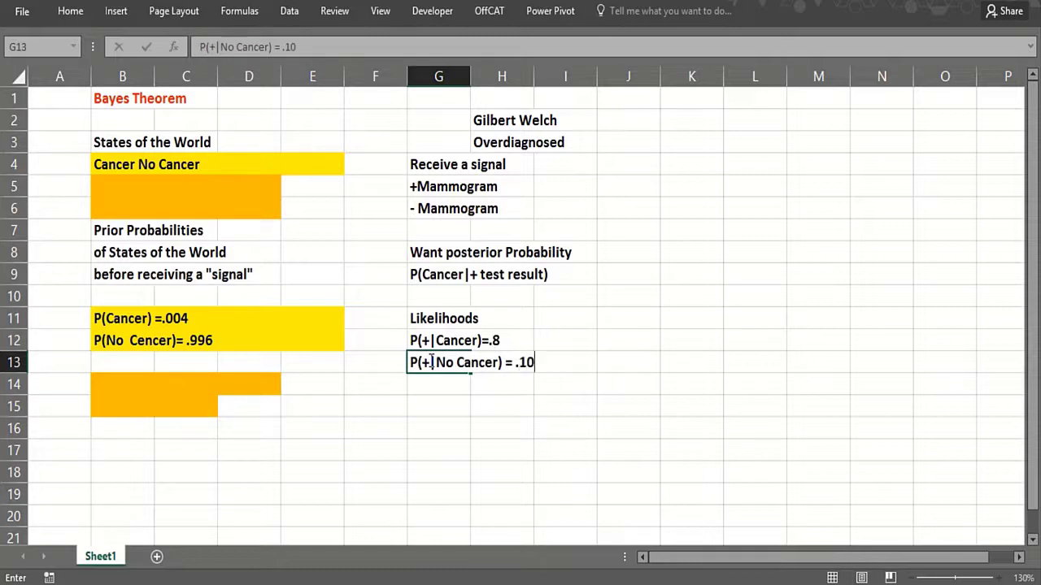
{"action": "key", "text": "Return"}
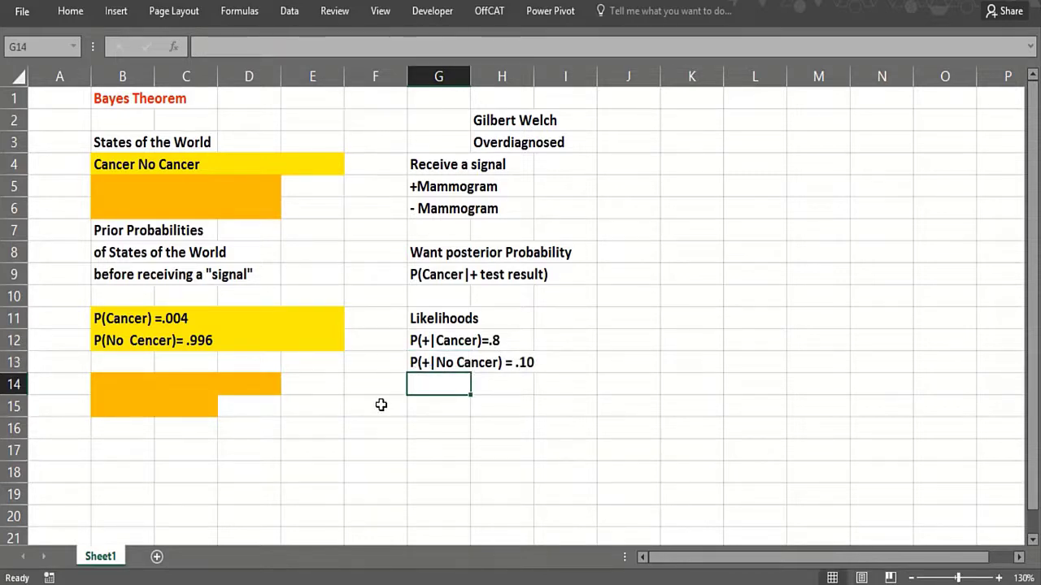
- Append an equals sign to the posterior probability expression in G9 and widen column G
{"action": "left_click", "coordinate": [380, 405]}
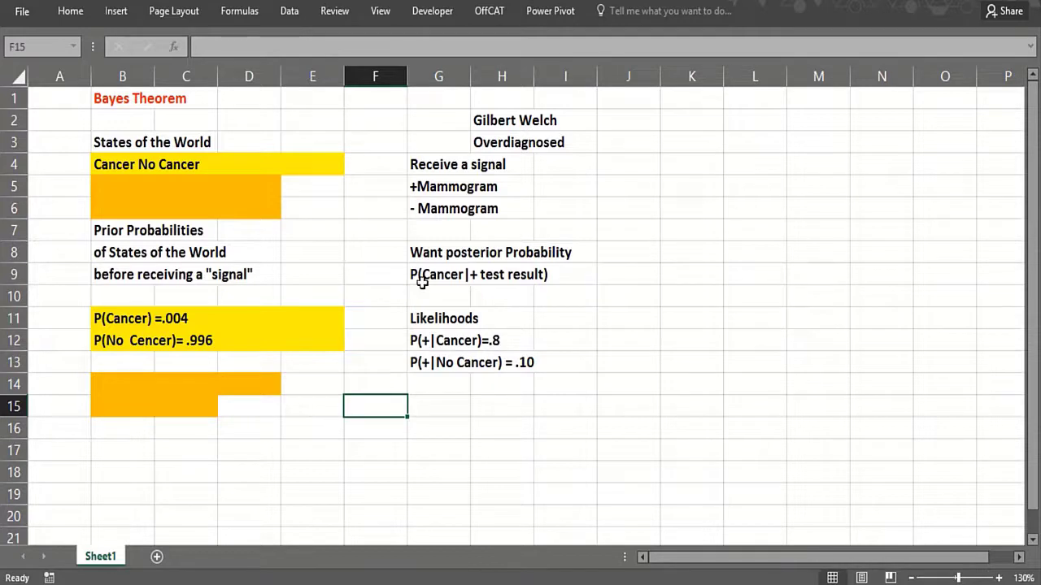
{"action": "left_click", "coordinate": [574, 277]}
{"action": "left_click", "coordinate": [445, 274]}
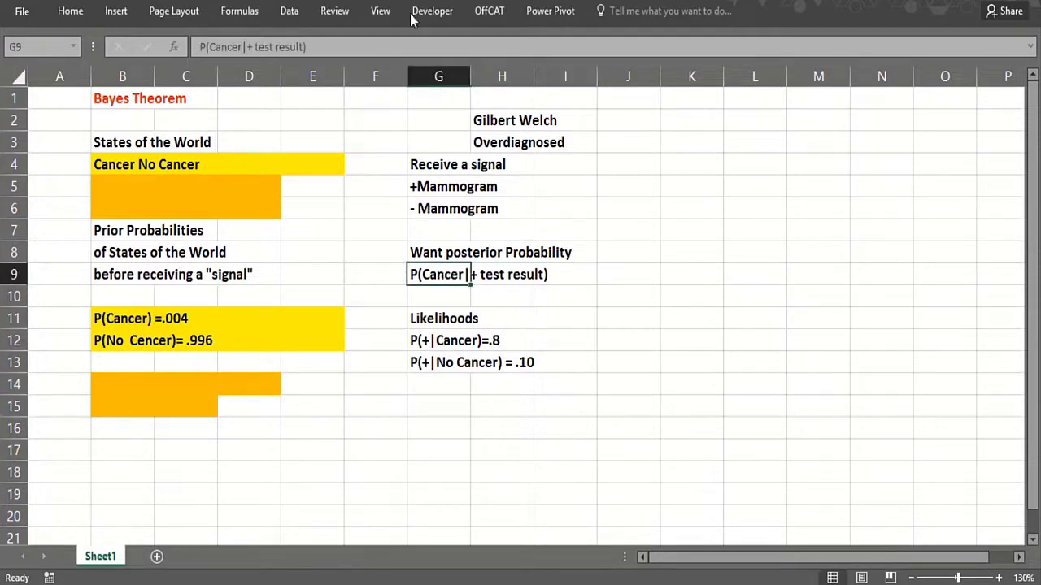
{"action": "left_click", "coordinate": [323, 48]}
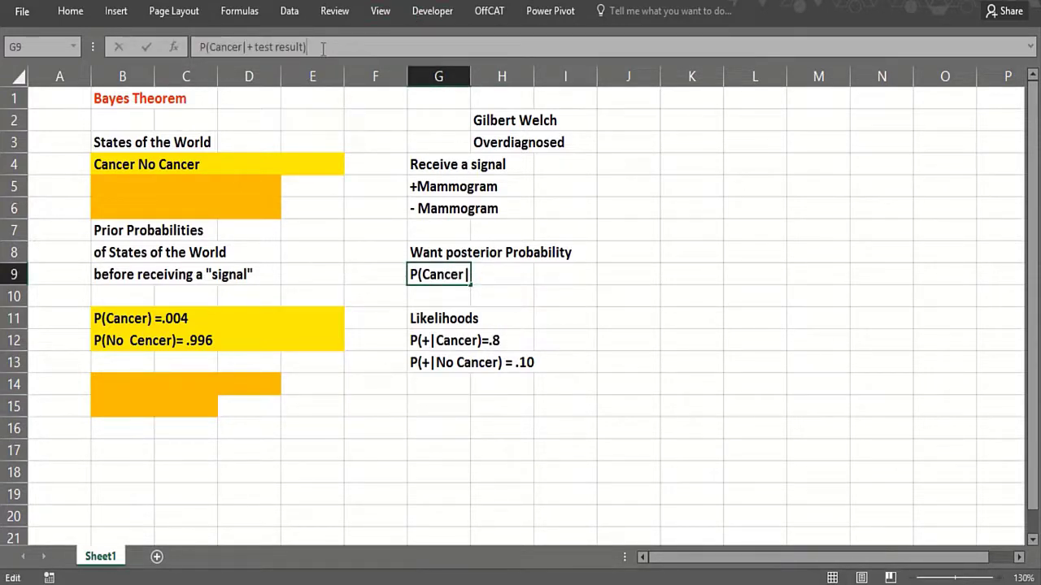
{"action": "type", "text": "="}
{"action": "key", "text": "Return"}
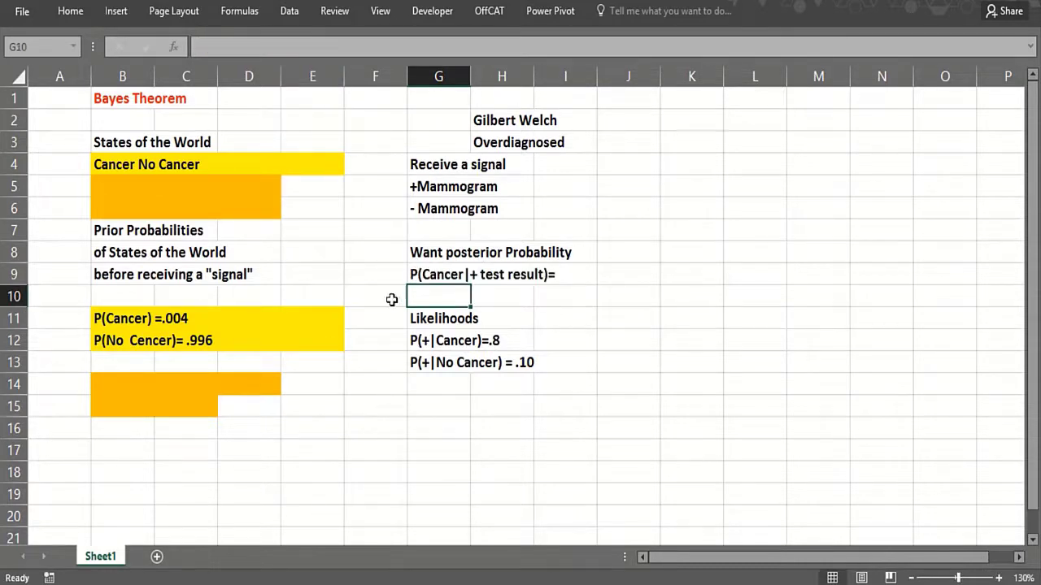
{"action": "left_click", "coordinate": [423, 275]}
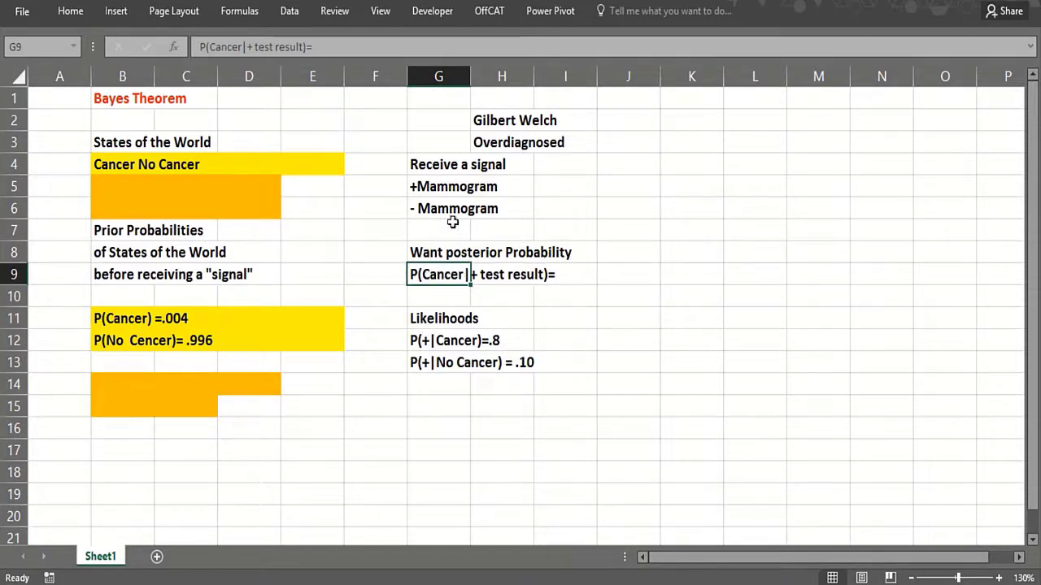
{"action": "left_click_drag", "start_coordinate": [470, 77], "coordinate": [512, 112]}
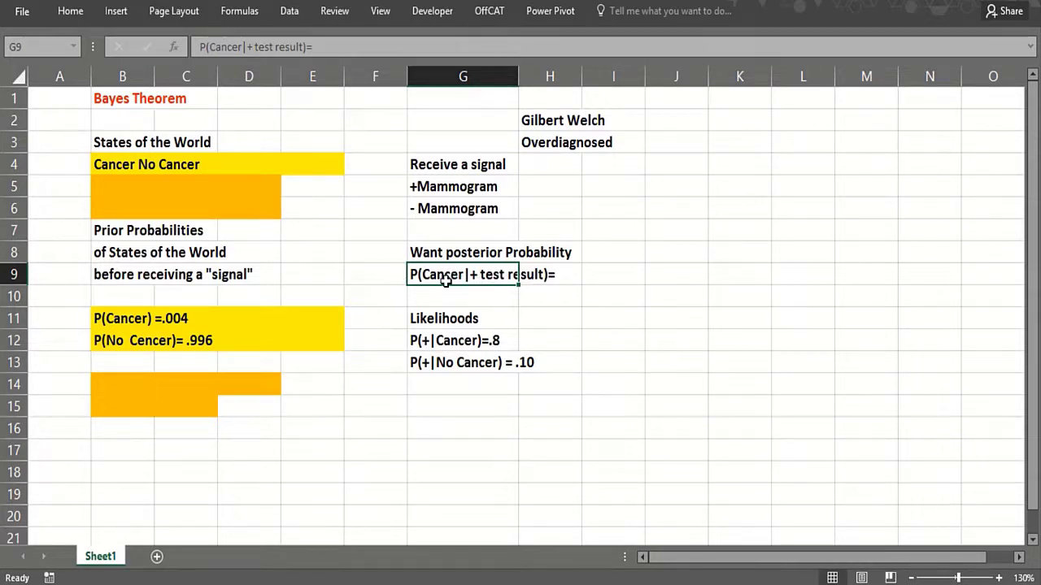
- Enter the numerator P(Cancer and +) in I8 and a dashed fraction line beneath it in I9
{"action": "left_click", "coordinate": [623, 257]}
{"action": "type", "text": "P("}
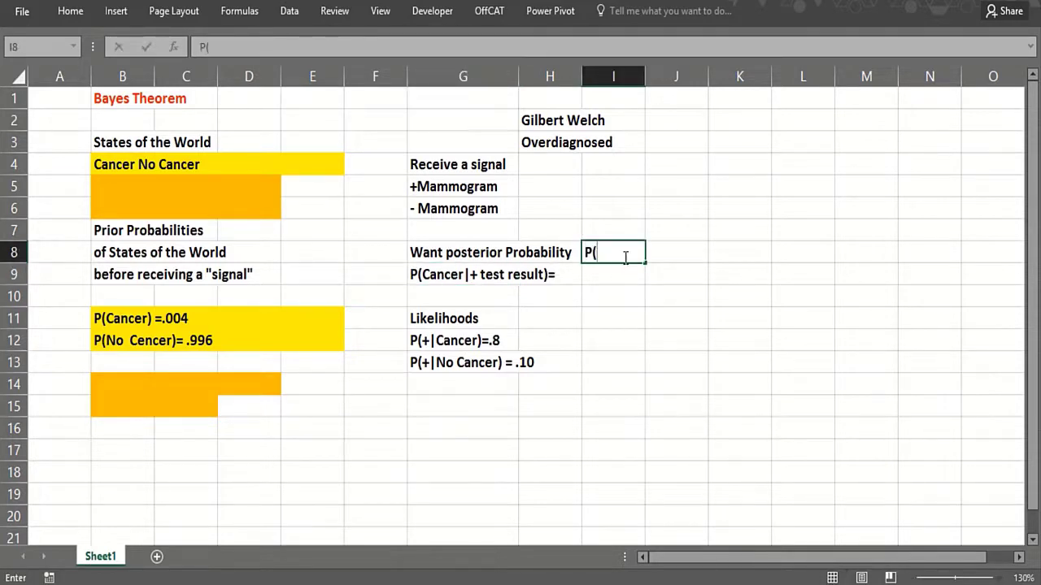
{"action": "type", "text": "Cance"}
{"action": "key", "text": "BackSpace"}
{"action": "key", "text": "BackSpace"}
{"action": "key", "text": "BackSpace"}
{"action": "type", "text": "s"}
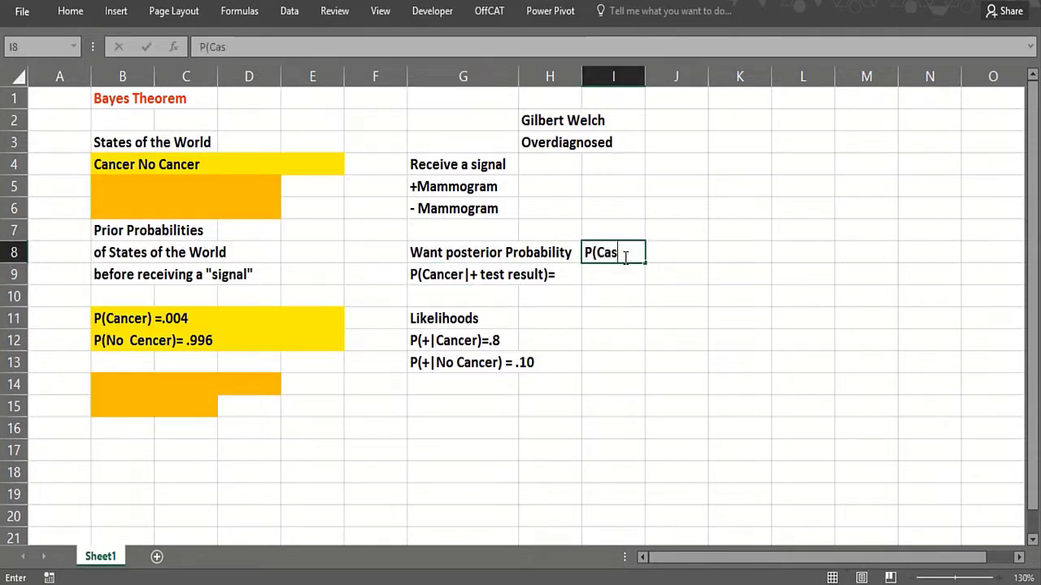
{"action": "key", "text": "BackSpace"}
{"action": "type", "text": "ncer and "}
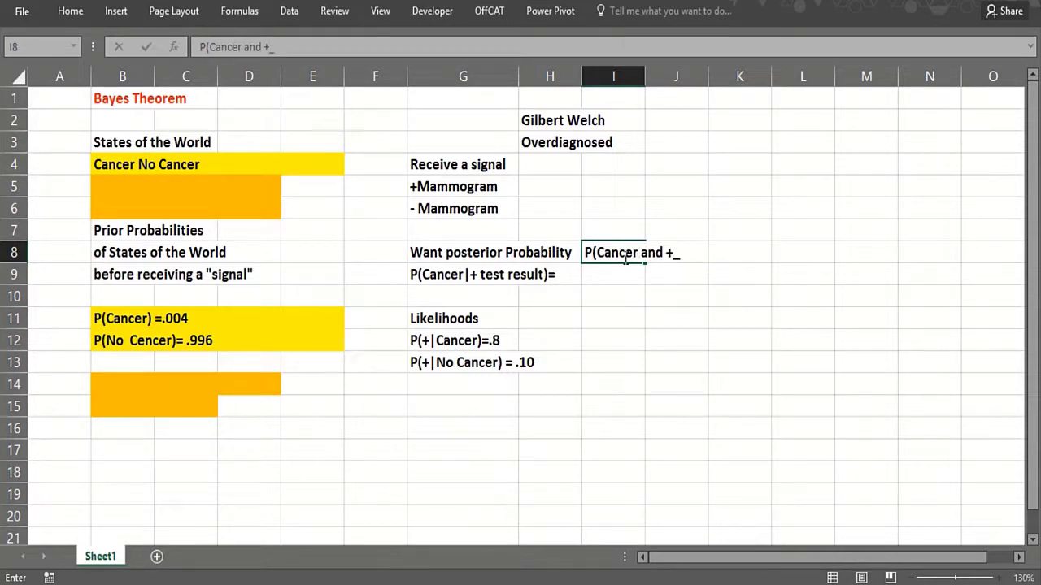
{"action": "type", "text": "+)"}
{"action": "key", "text": "Return"}
{"action": "type", "text": "'"}
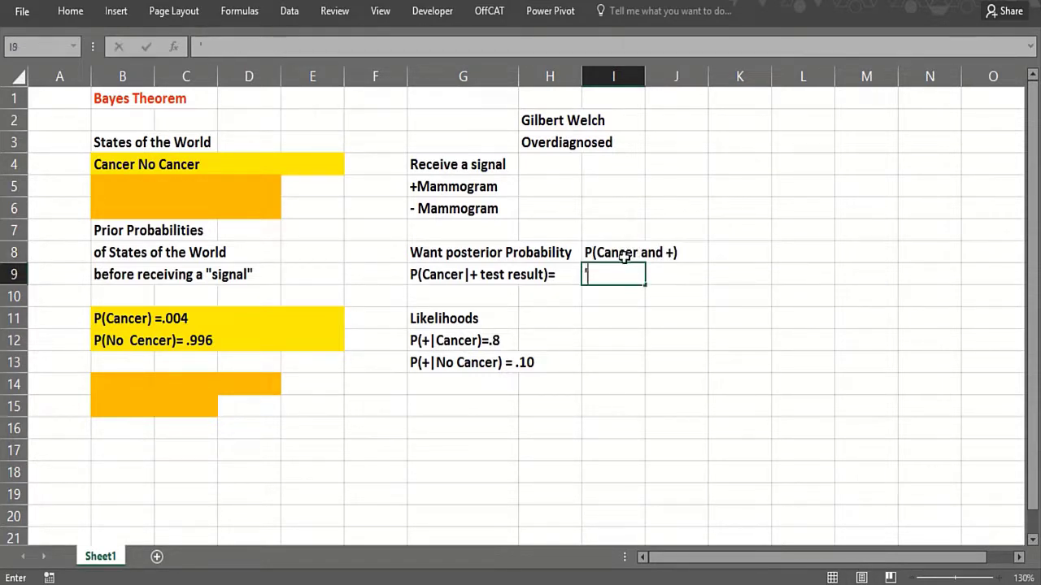
{"action": "type", "text": "---------------"}
{"action": "key", "text": "Return"}
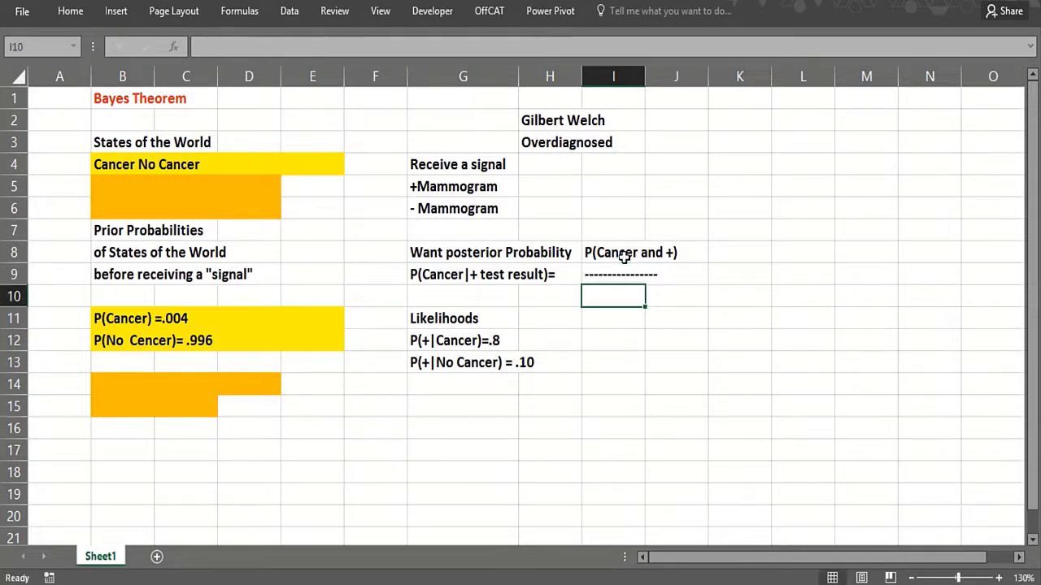
- Enter the denominator P(+ test result) in I10, below the dashed line
{"action": "type", "text": "P"}
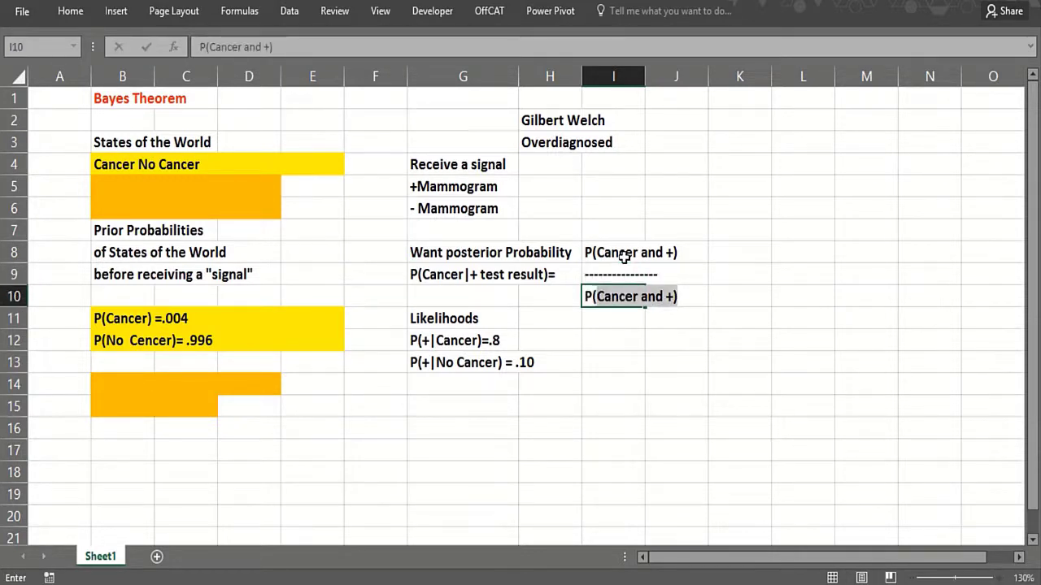
{"action": "type", "text": "(+"}
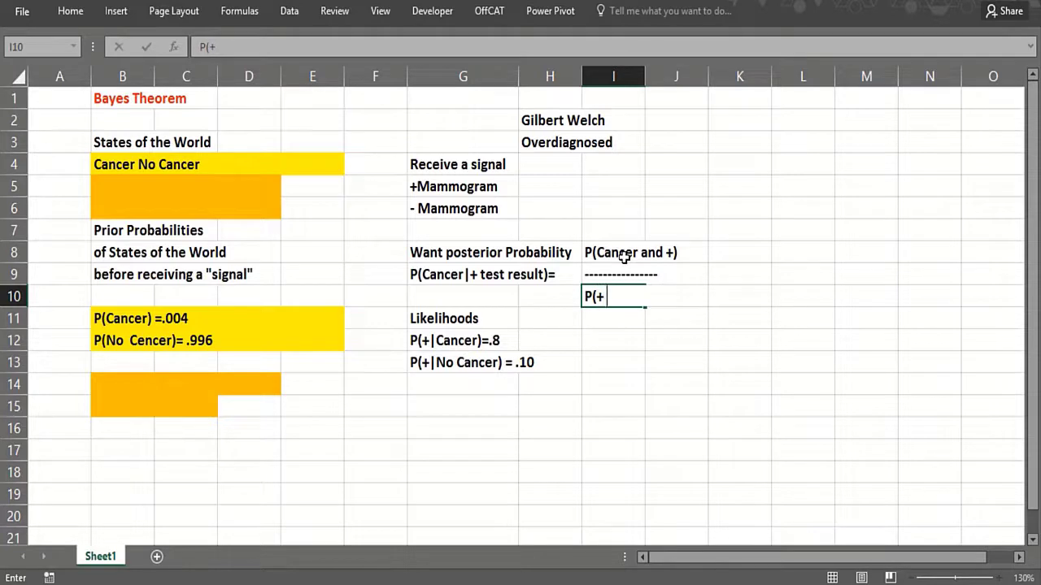
{"action": "type", "text": " tets result"}
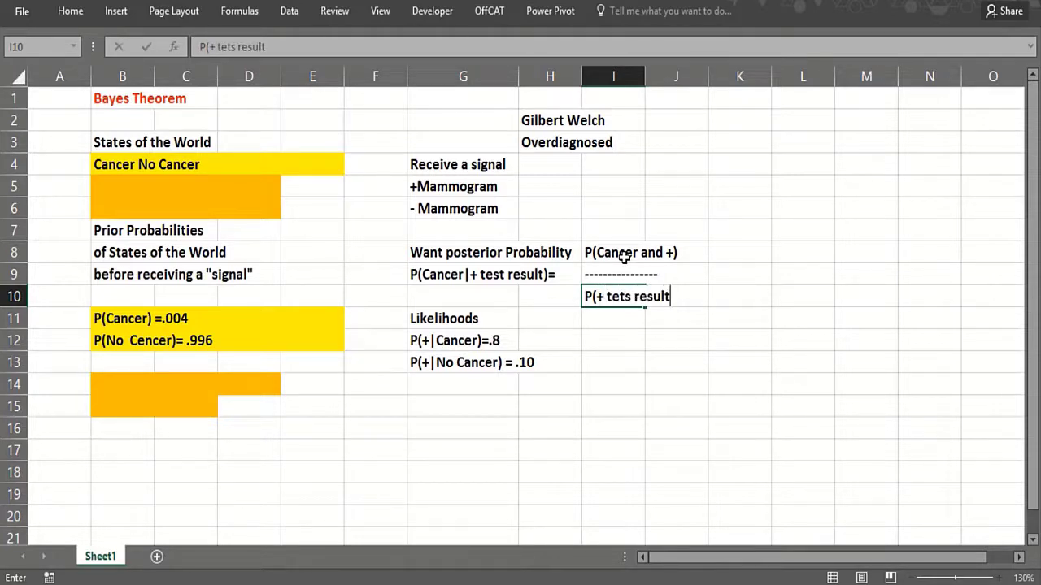
{"action": "type", "text": ")"}
{"action": "key", "text": "BackSpace"}
{"action": "key", "text": "BackSpace"}
{"action": "key", "text": "BackSpace"}
{"action": "key", "text": "BackSpace"}
{"action": "key", "text": "BackSpace"}
{"action": "key", "text": "BackSpace"}
{"action": "key", "text": "BackSpace"}
{"action": "key", "text": "BackSpace"}
{"action": "key", "text": "BackSpace"}
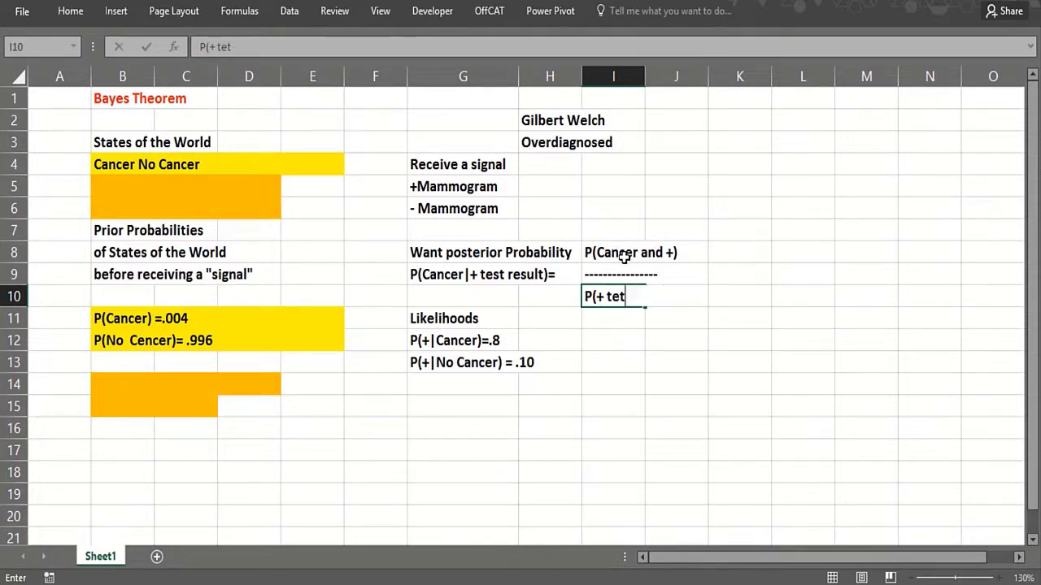
{"action": "type", "text": "st result)"}
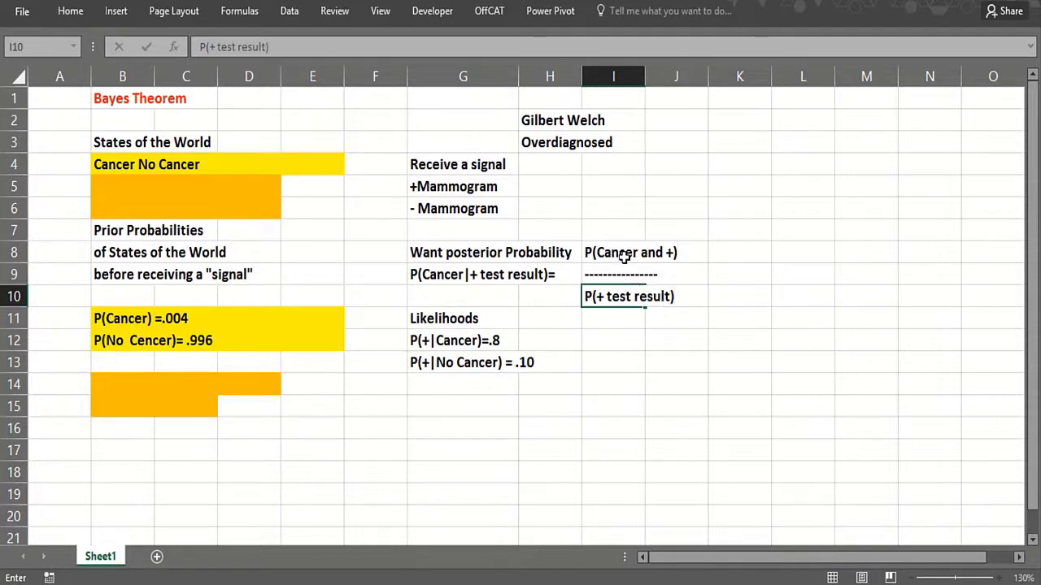
{"action": "key", "text": "Return"}
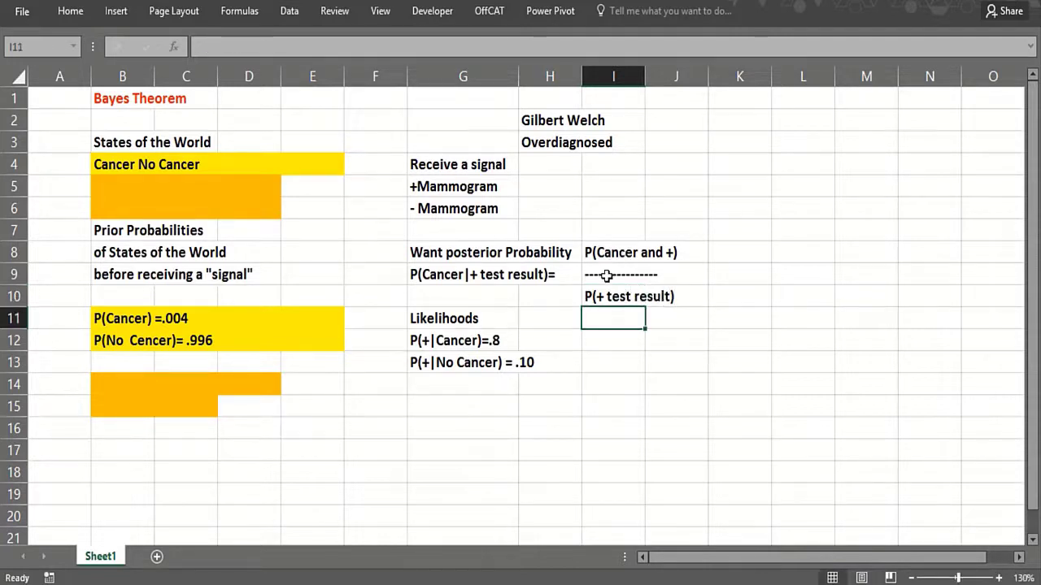
- Enter the note "Prior Prob*Likelihoods" in I5, above the fraction
{"action": "left_click", "coordinate": [602, 253]}
{"action": "left_click", "coordinate": [606, 193]}
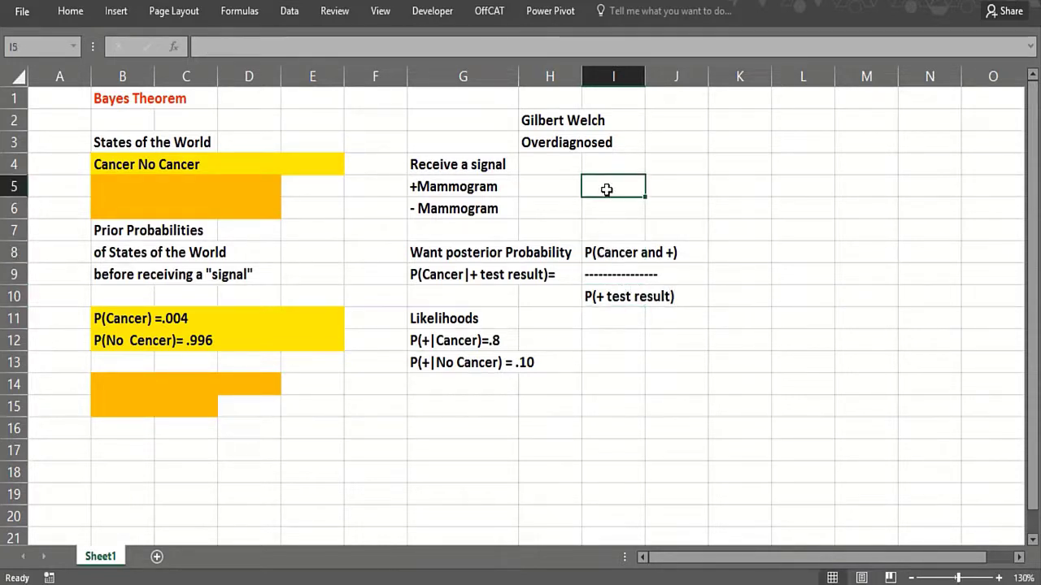
{"action": "type", "text": "Prior"}
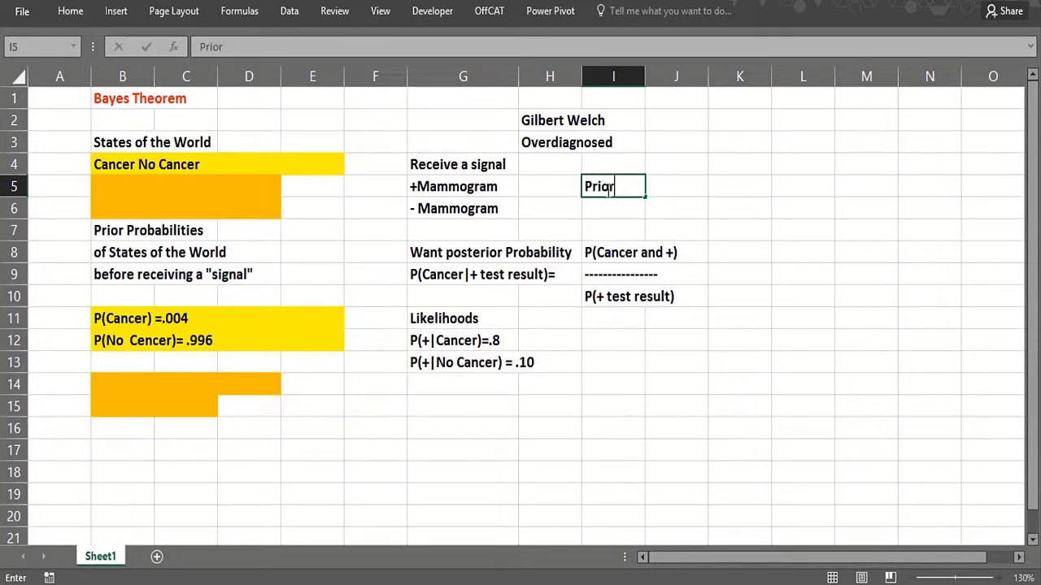
{"action": "type", "text": " Prob"}
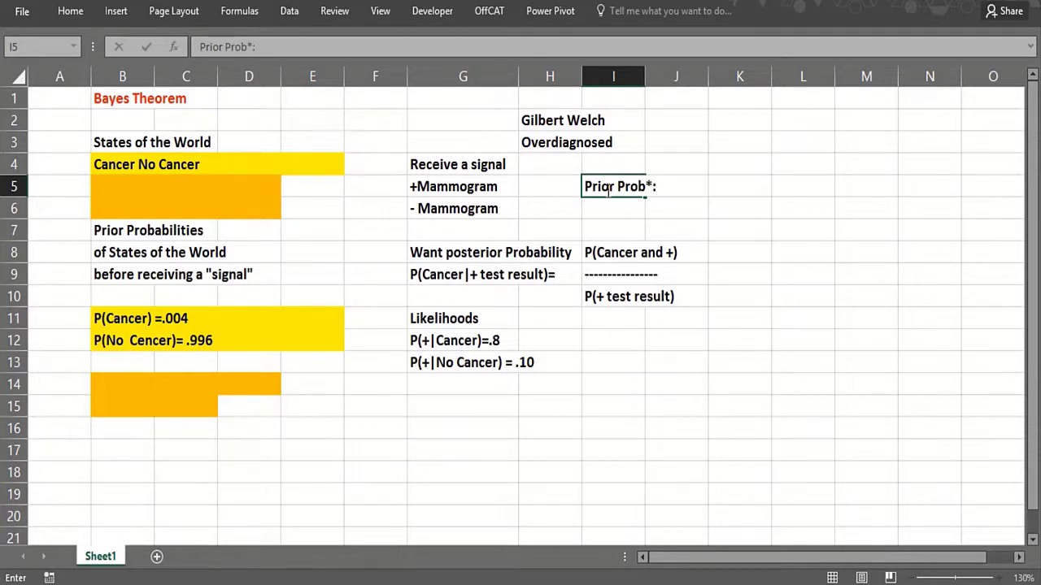
{"action": "type", "text": "*Likeli"}
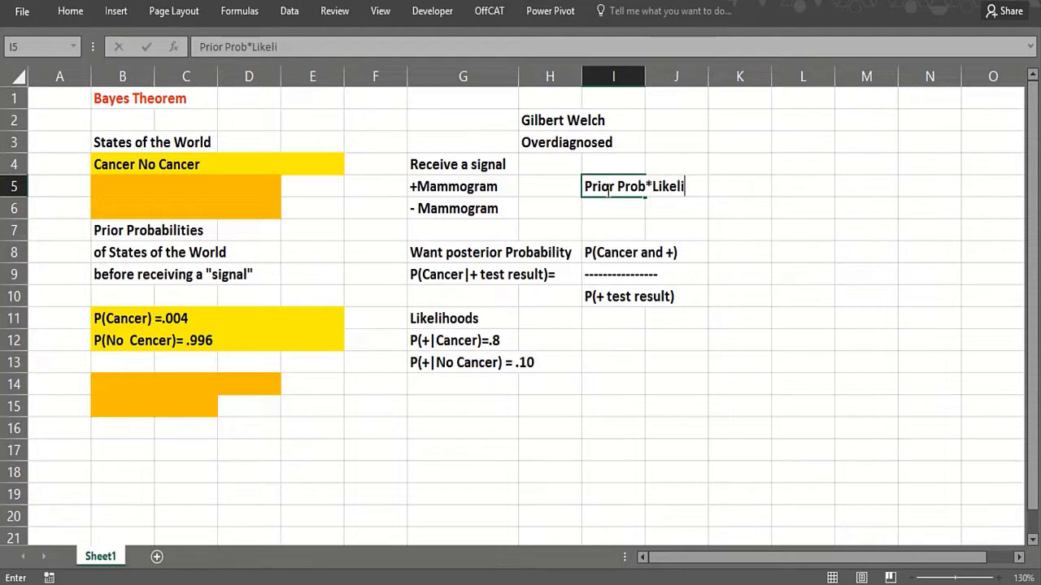
{"action": "type", "text": "hoods"}
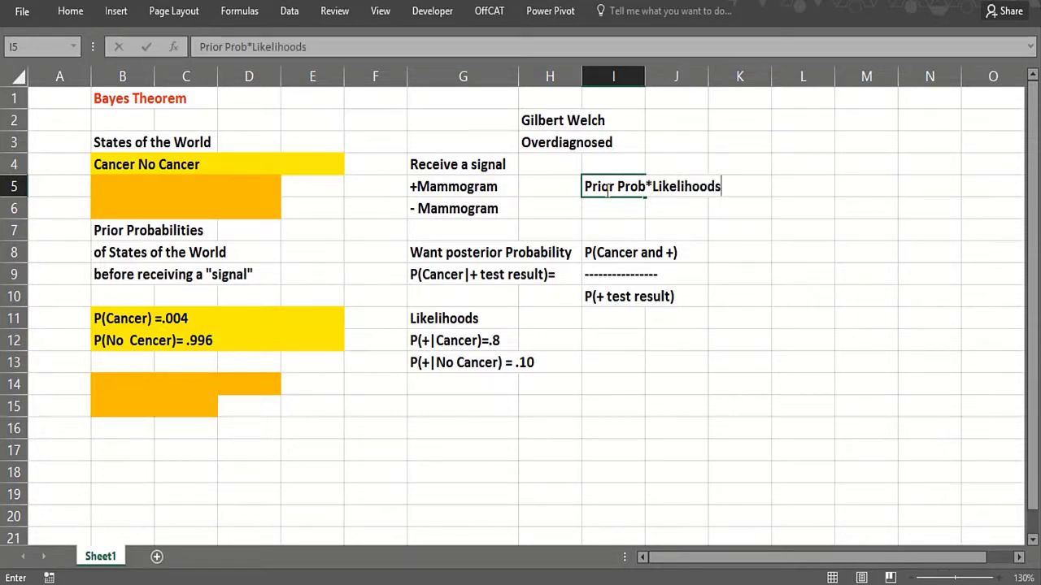
{"action": "key", "text": "Return"}
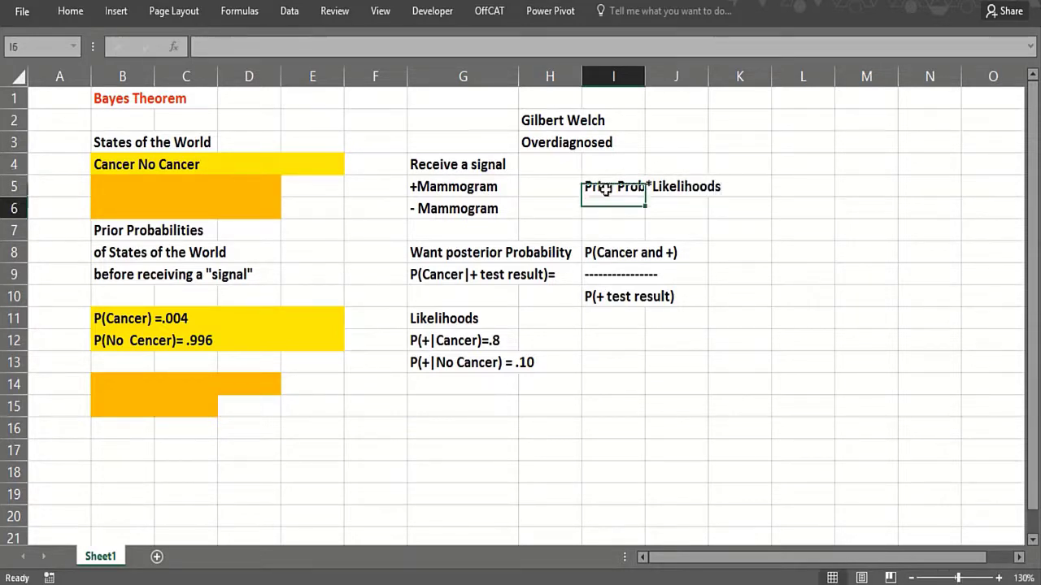
- Enter the expanded numerator P(Cancer)*P(+|Cancer) in I12 and a dashed fraction line beneath it in I13
{"action": "left_click", "coordinate": [623, 257]}
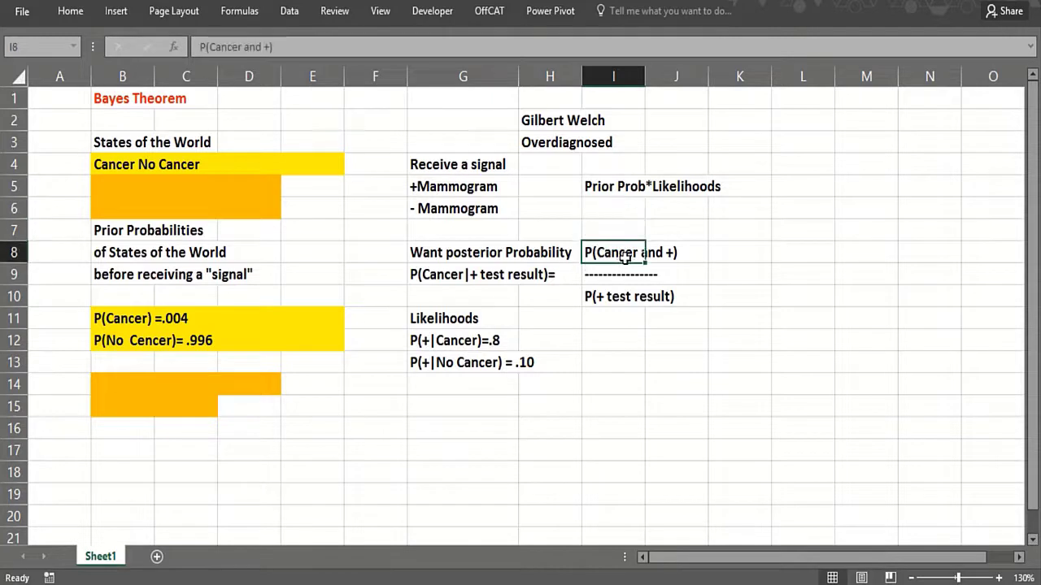
{"action": "left_click", "coordinate": [595, 338]}
{"action": "type", "text": "P"}
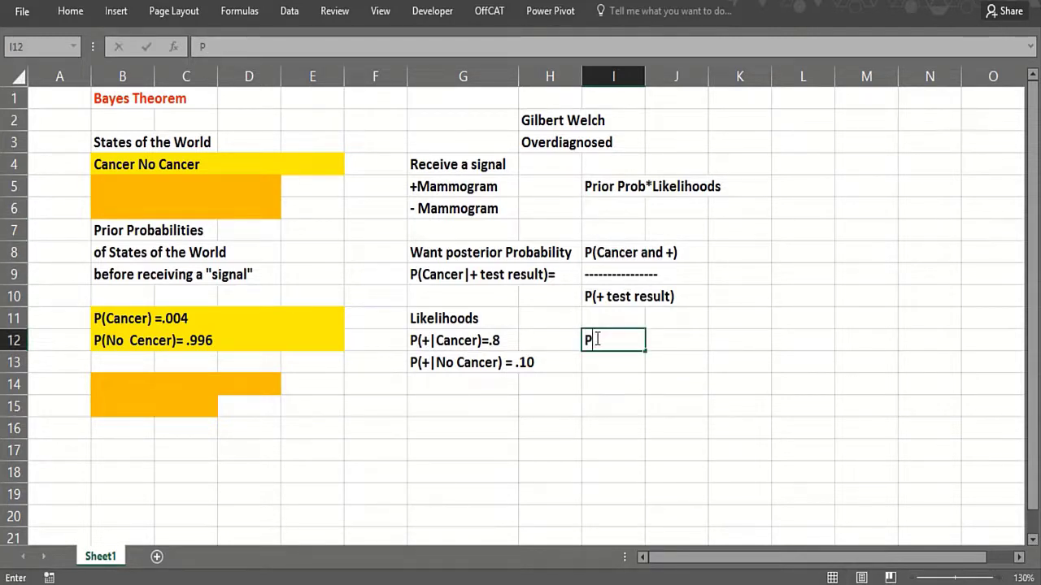
{"action": "type", "text": "(Cancer"}
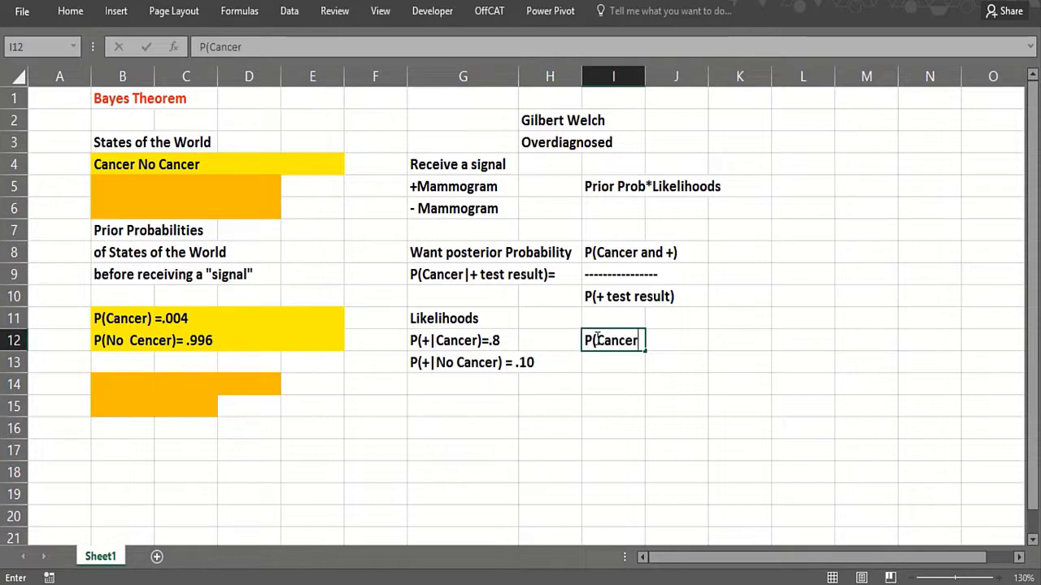
{"action": "type", "text": ")*P("}
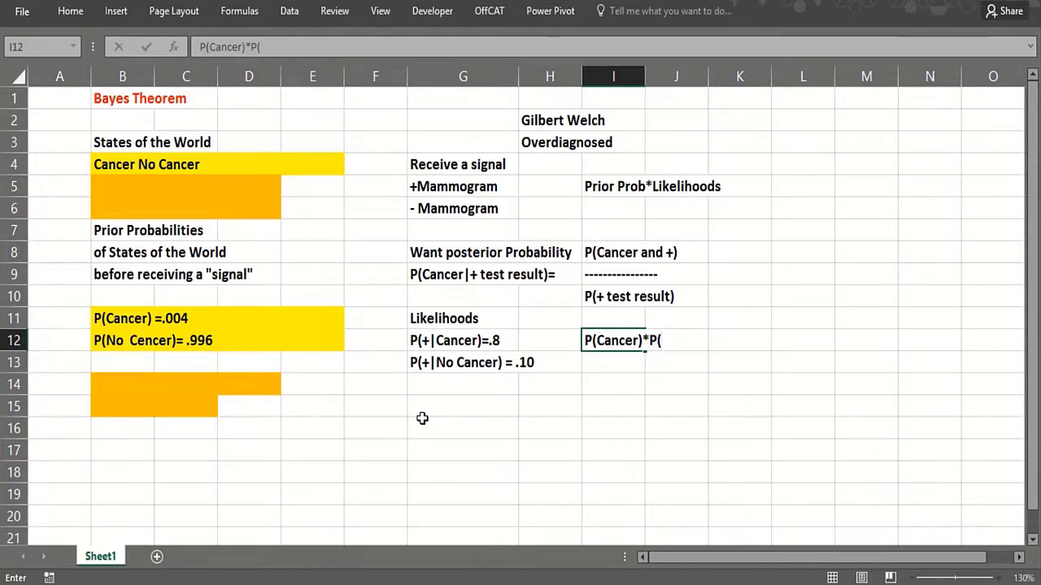
{"action": "type", "text": "+|Cab"}
{"action": "key", "text": "BackSpace"}
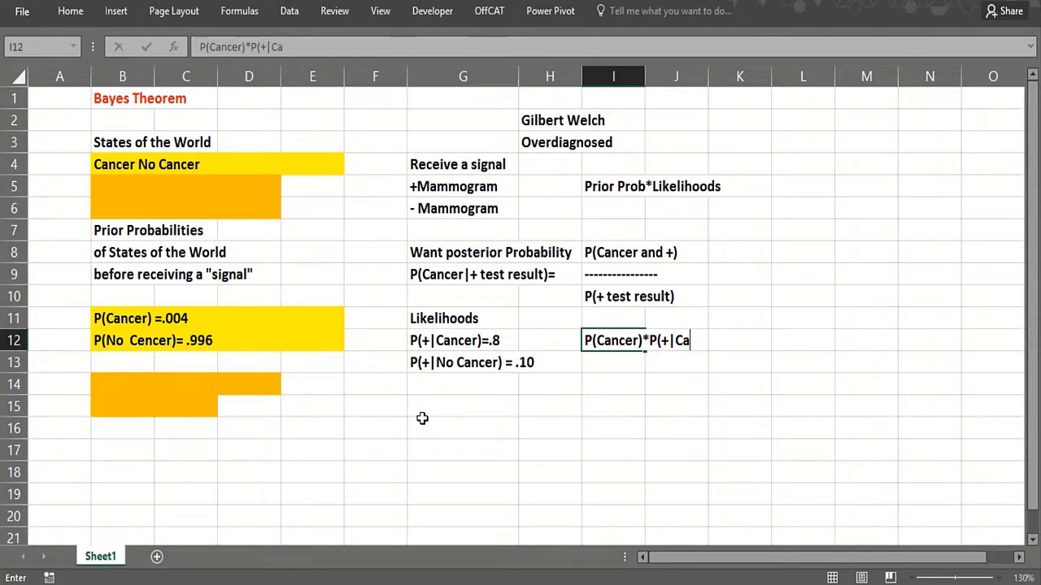
{"action": "type", "text": "ncer"}
{"action": "key", "text": "Return"}
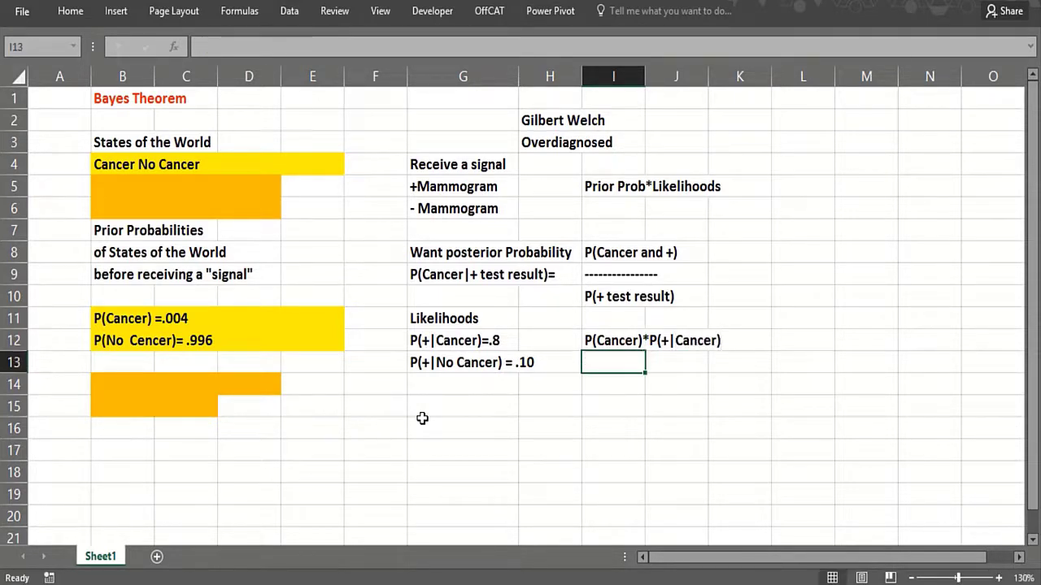
{"action": "type", "text": "'-----------------------------"}
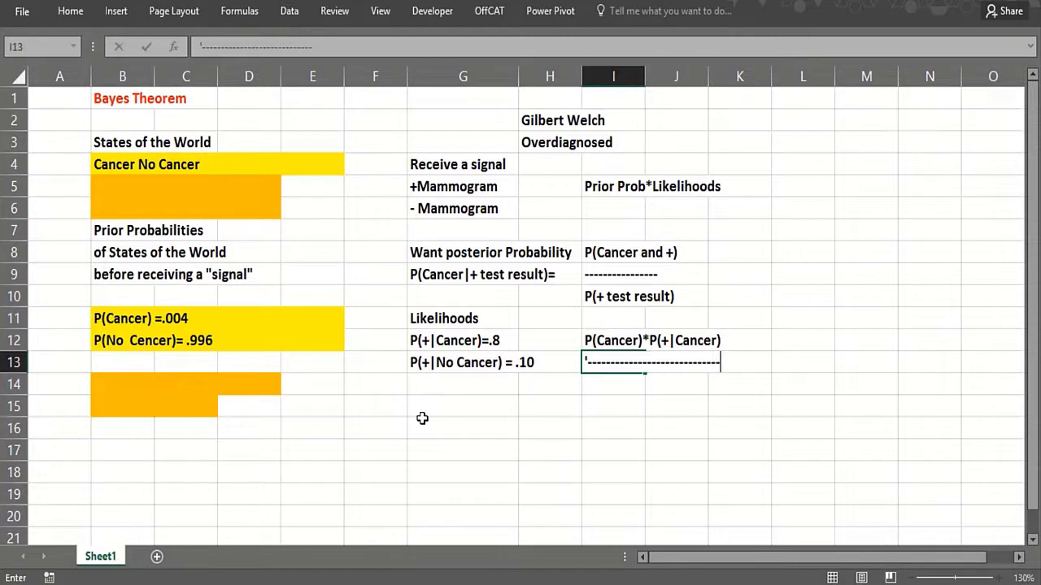
{"action": "key", "text": "Return"}
- Enter the denominator P(+ with Cancer)+P(+ with no cancer) in I14, below the dashed line
{"action": "left_click", "coordinate": [606, 297]}
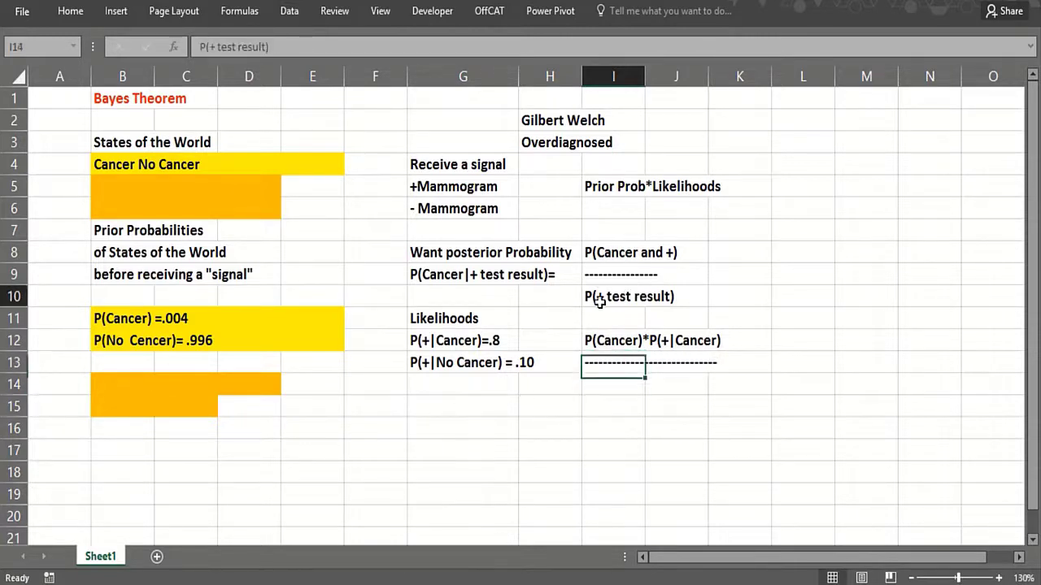
{"action": "left_click", "coordinate": [611, 385]}
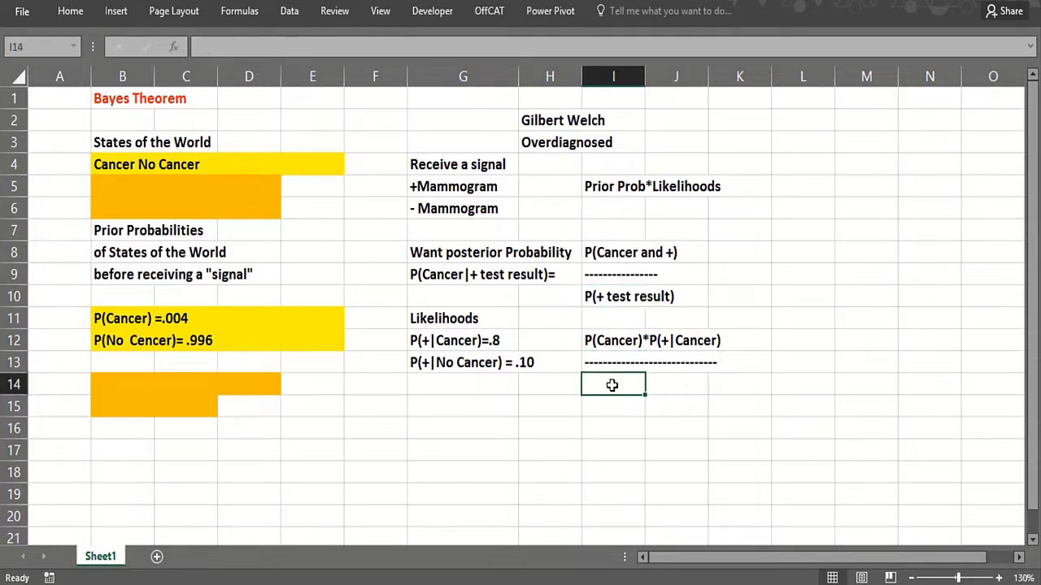
{"action": "type", "text": "P(Ca"}
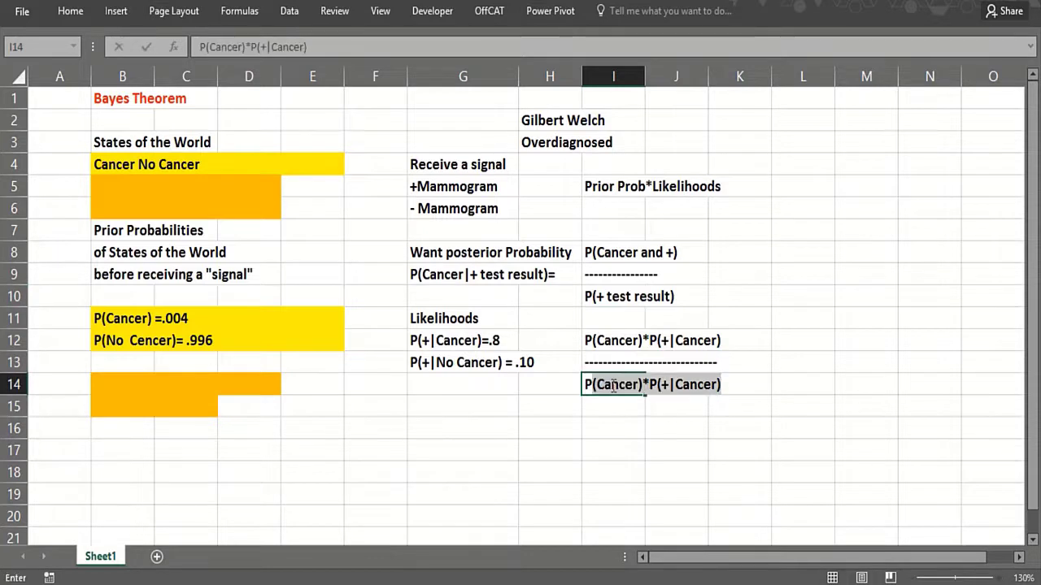
{"action": "key", "text": "BackSpace"}
{"action": "key", "text": "BackSpace"}
{"action": "key", "text": "BackSpace"}
{"action": "type", "text": "+"}
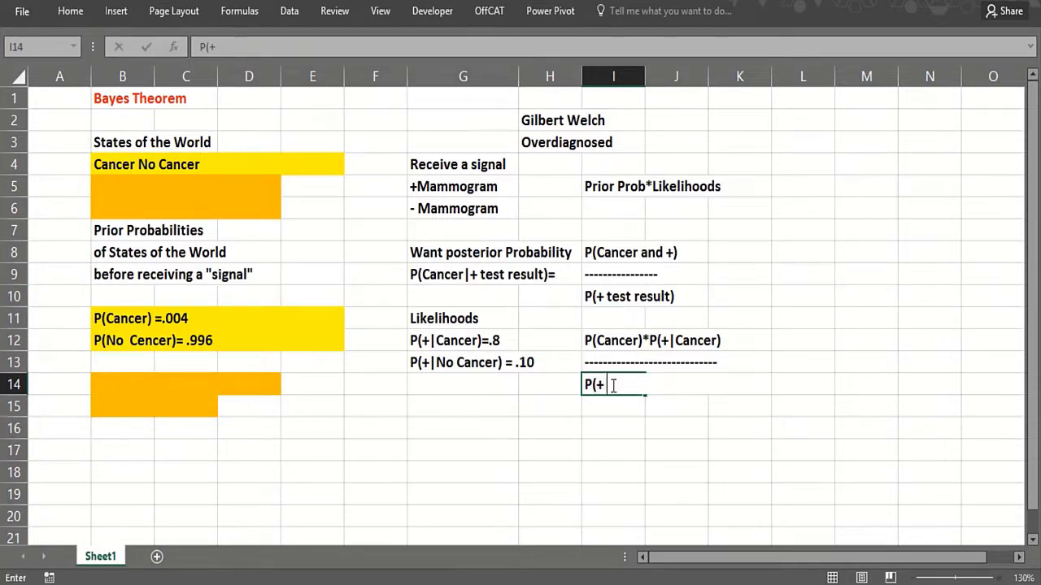
{"action": "type", "text": " with Cance"}
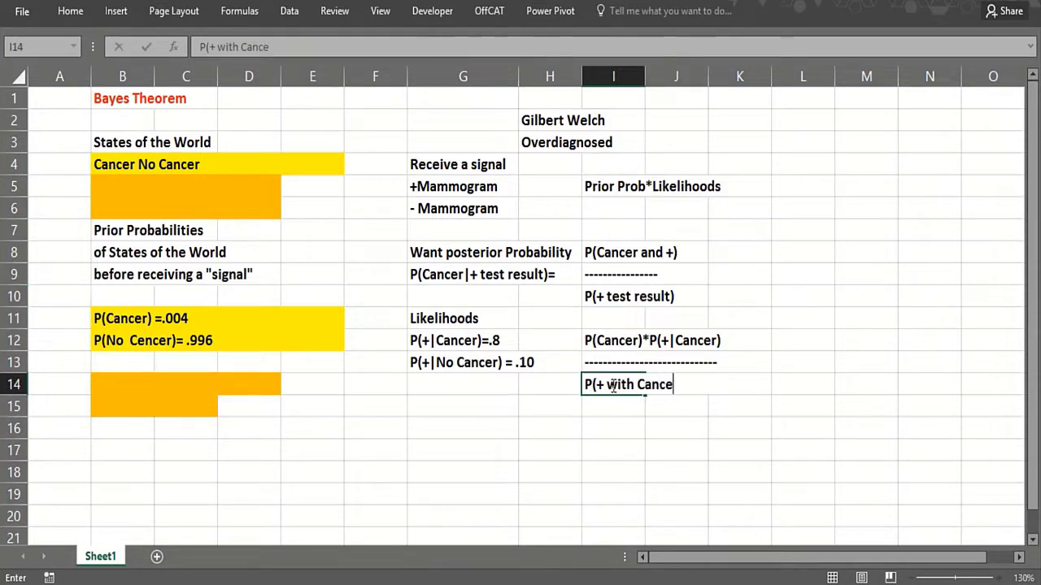
{"action": "type", "text": "r)+"}
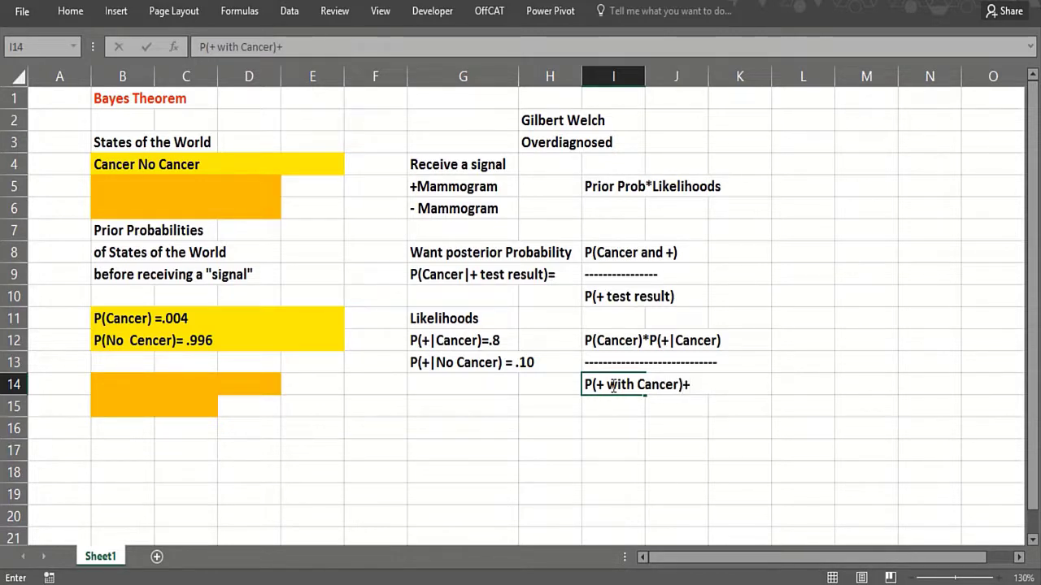
{"action": "type", "text": "P("}
{"action": "type", "text": "+"}
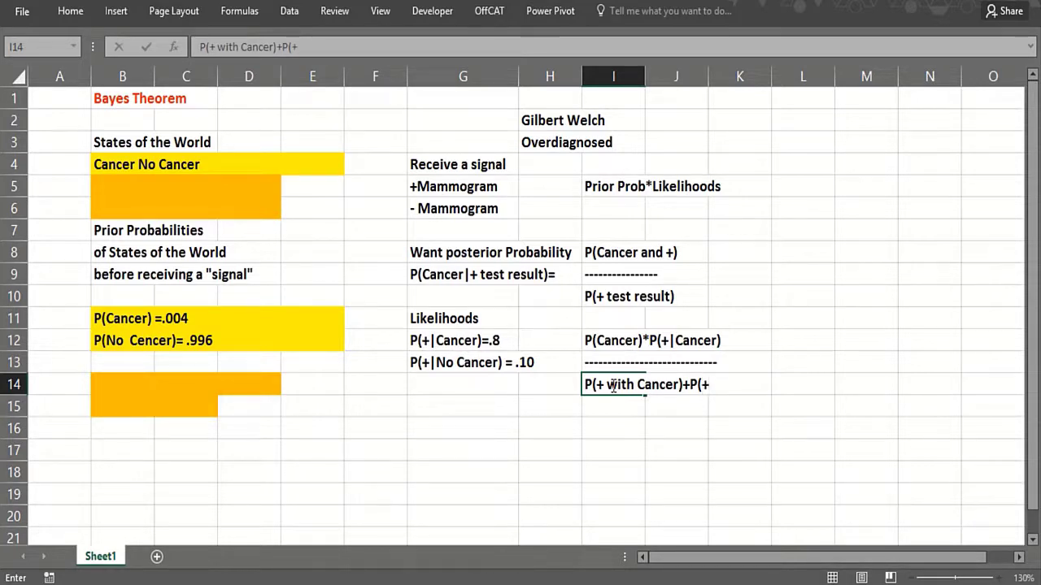
{"action": "type", "text": " with no canc"}
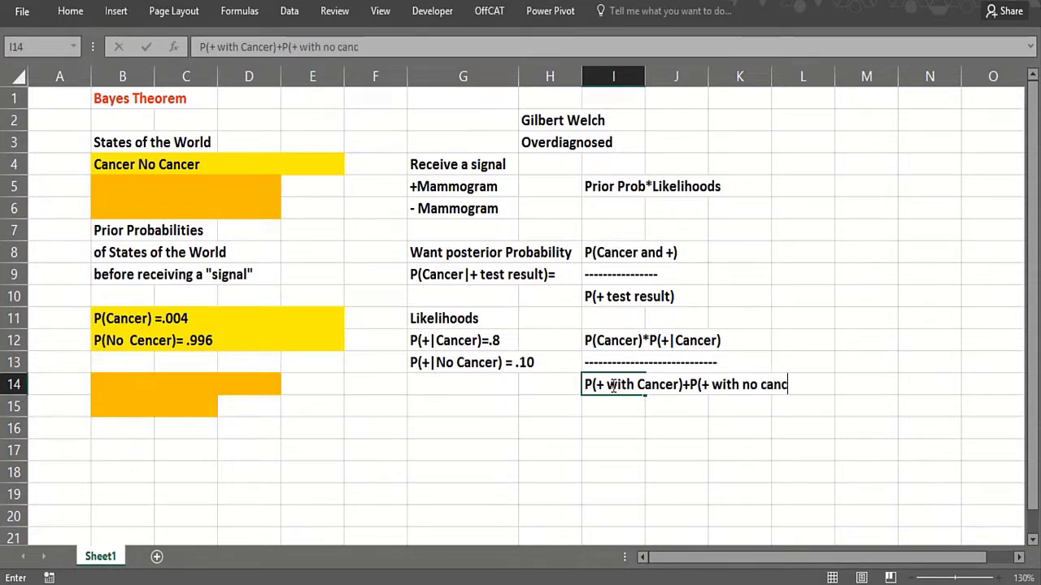
{"action": "type", "text": "er)"}
{"action": "key", "text": "Return"}
{"action": "key", "text": "Return"}
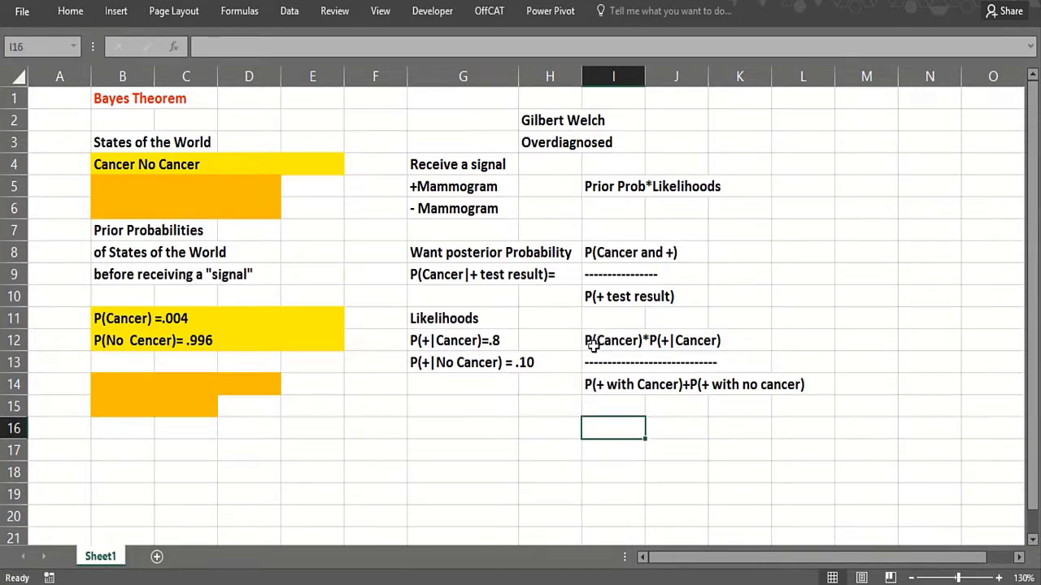
- Enter P(Cancer)*P(+|Cancer) in I16 as the numerator of a third fraction, with a dashed line in I17
{"action": "left_click", "coordinate": [594, 388]}
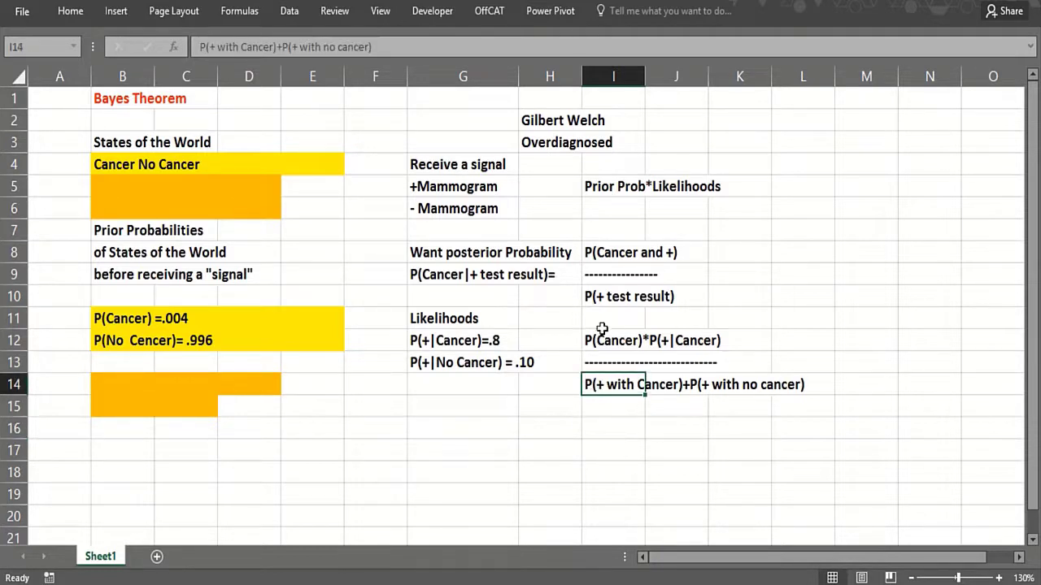
{"action": "left_click", "coordinate": [588, 429]}
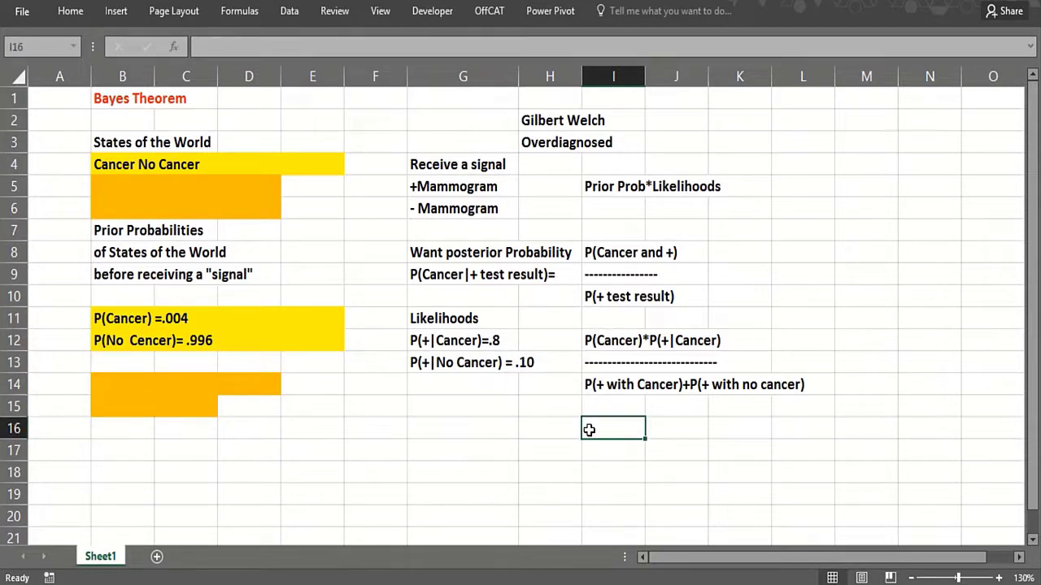
{"action": "type", "text": "P(Canc"}
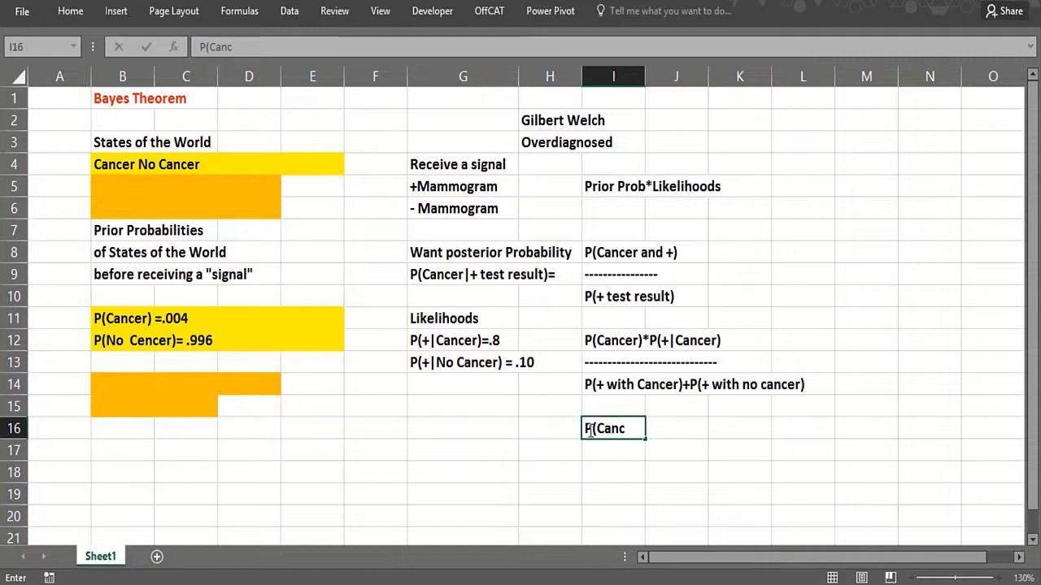
{"action": "type", "text": "er)*"}
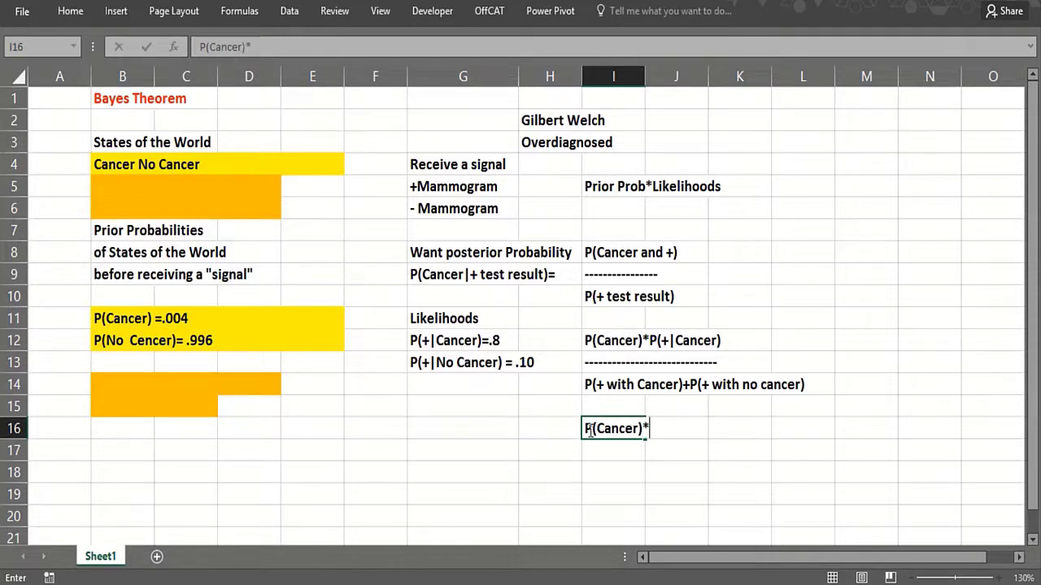
{"action": "type", "text": "P(+|Cancer"}
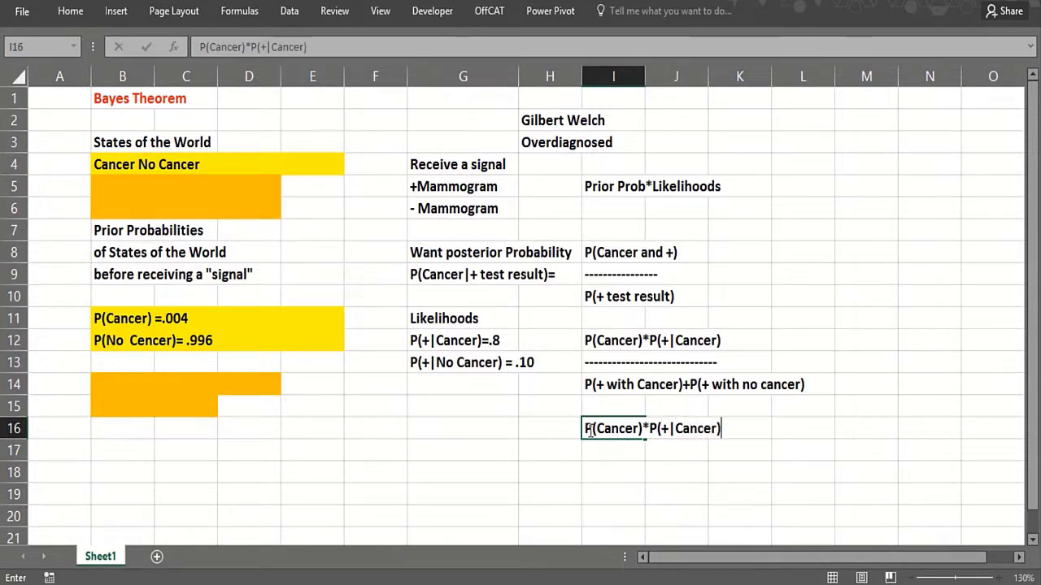
{"action": "type", "text": ")"}
{"action": "key", "text": "Return"}
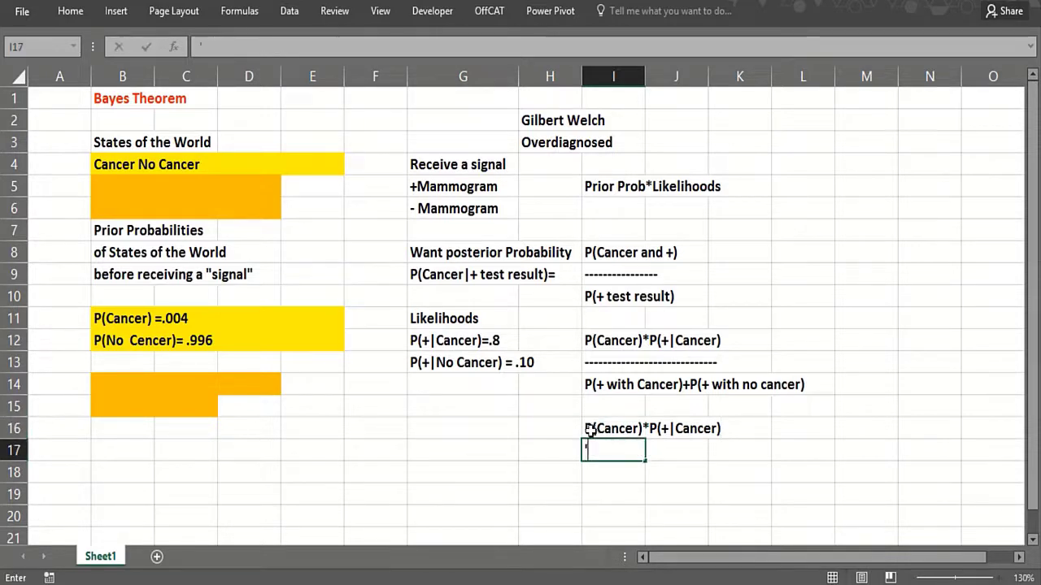
{"action": "type", "text": "'----------------------------"}
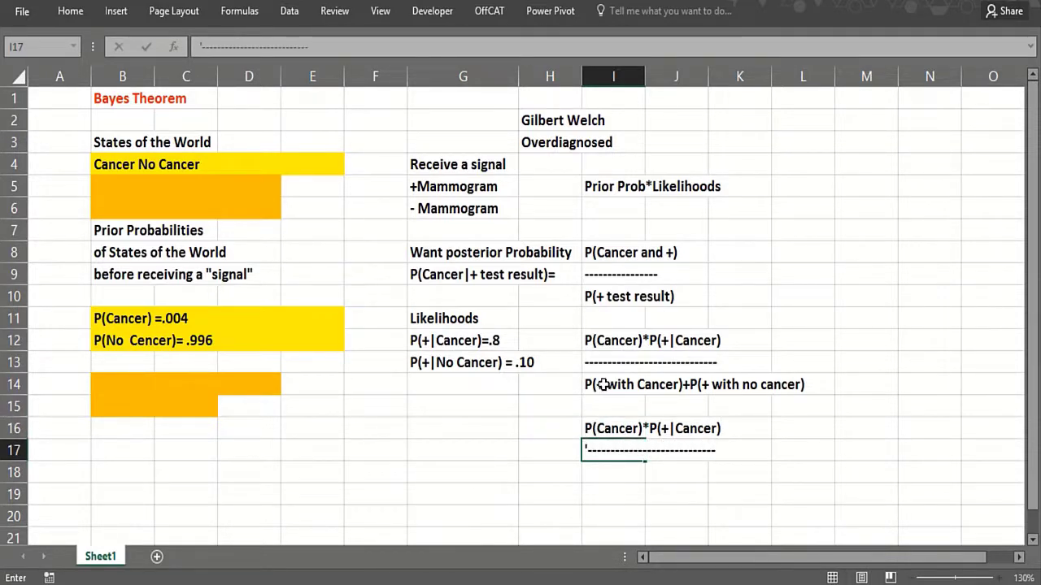
{"action": "key", "text": "Return"}
- Copy the numerator text from I16 into I18, below the dashed line
{"action": "left_click", "coordinate": [584, 428]}
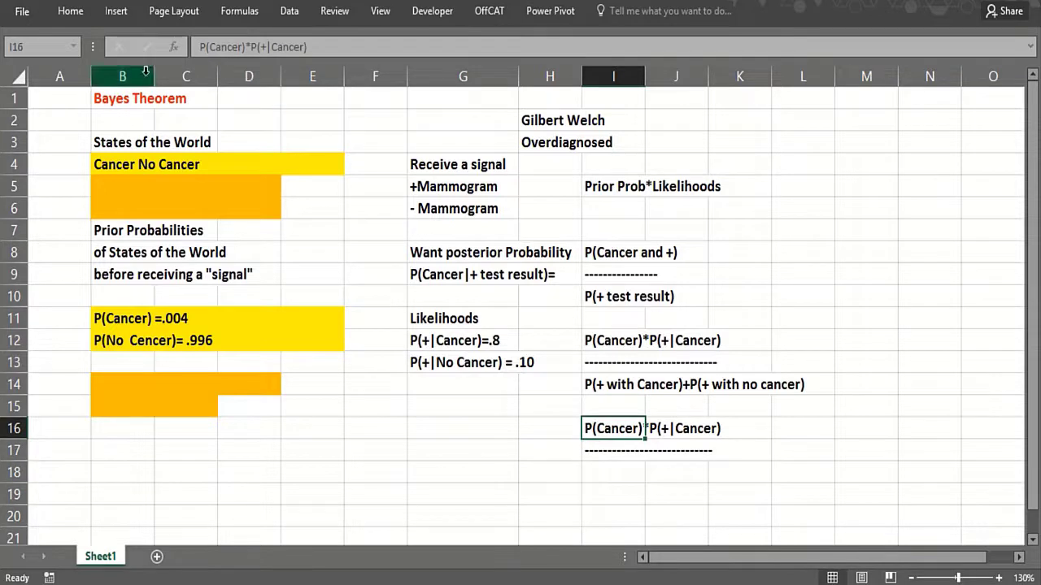
{"action": "left_click_drag", "start_coordinate": [200, 47], "coordinate": [313, 49]}
{"action": "key", "text": "ctrl+c"}
{"action": "key", "text": "Return"}
{"action": "key", "text": "Return"}
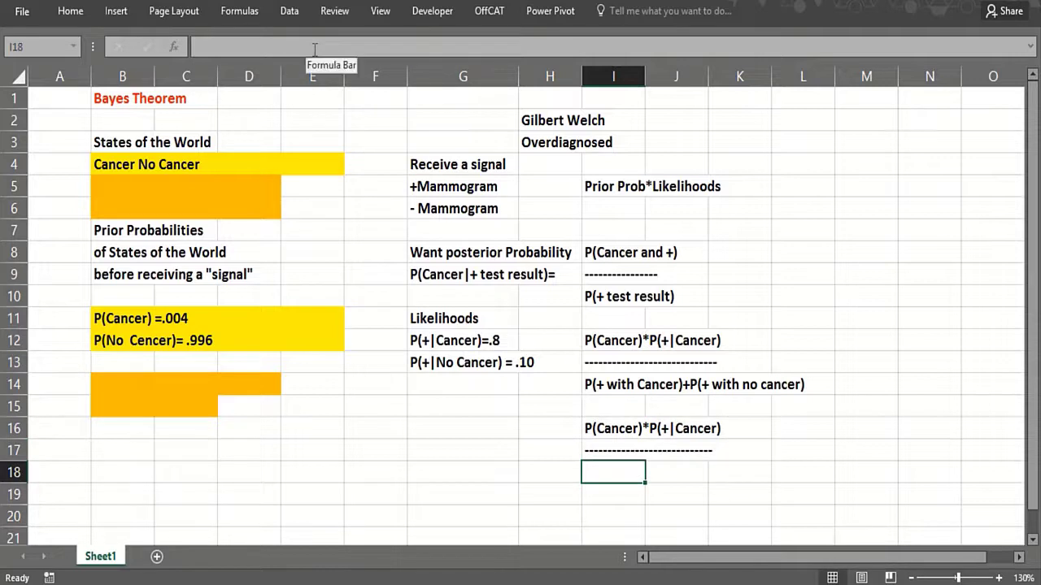
{"action": "key", "text": "ctrl+v"}
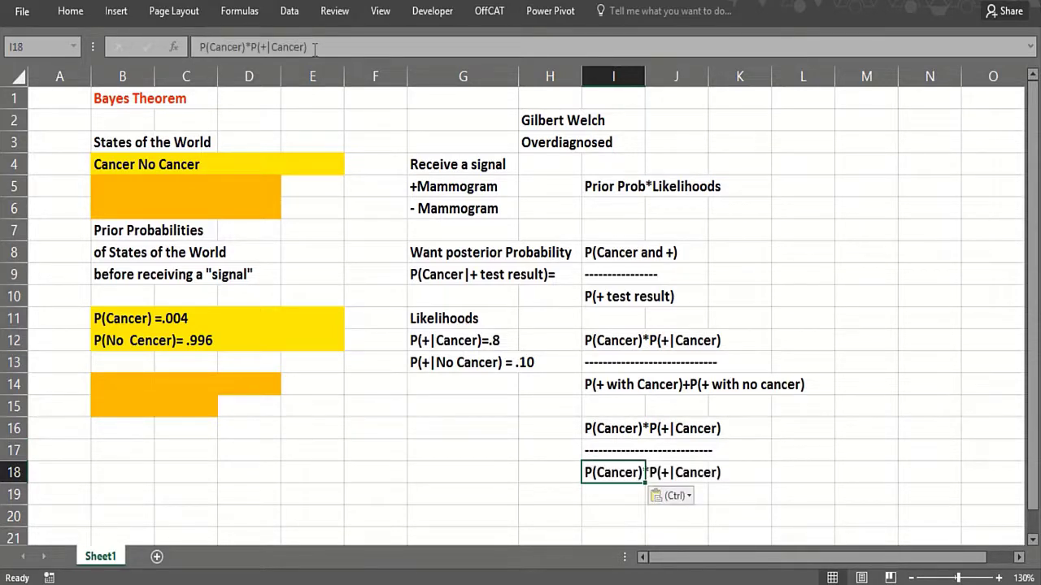
- Append +P(No cancer)* to the denominator expression in I18
{"action": "left_click", "coordinate": [310, 47]}
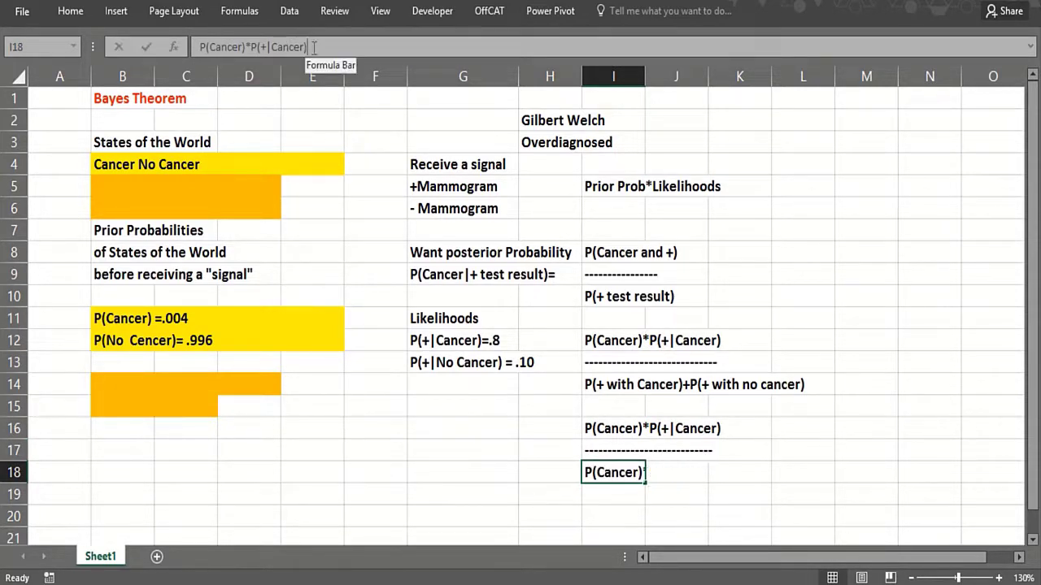
{"action": "type", "text": "+"}
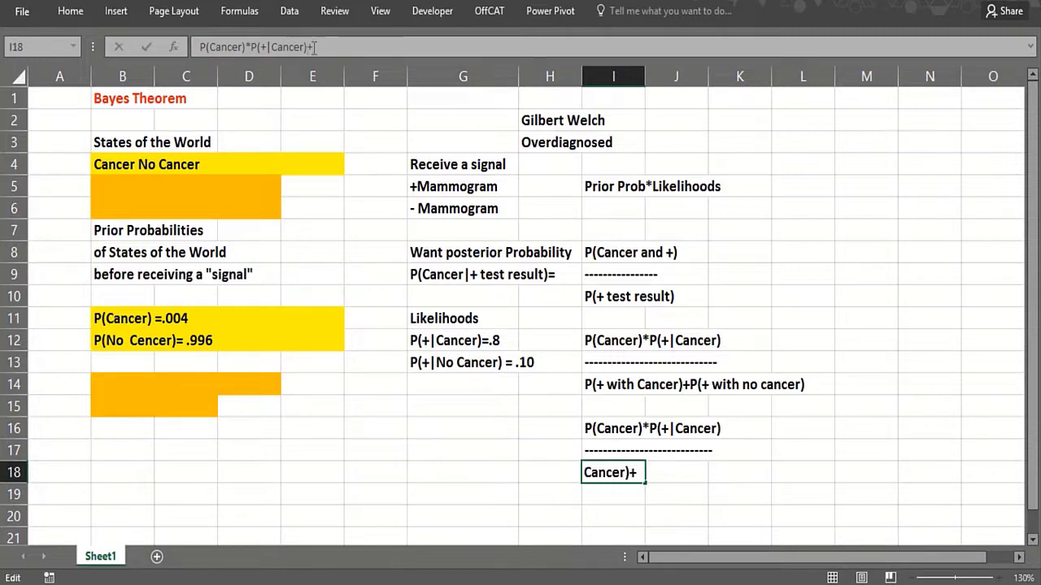
{"action": "type", "text": "P(No cancer"}
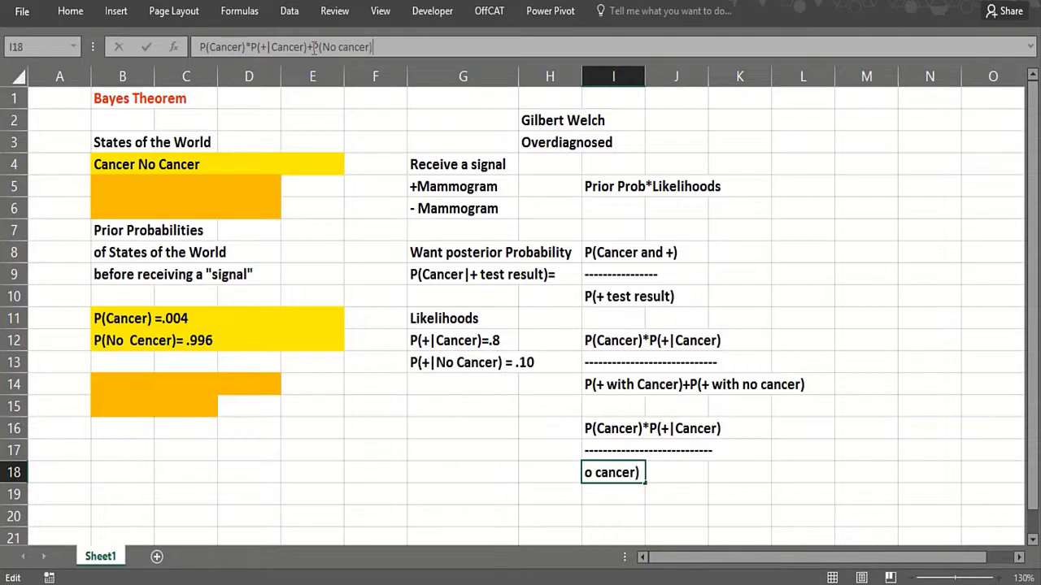
{"action": "type", "text": ")*"}
{"action": "key", "text": "Return"}
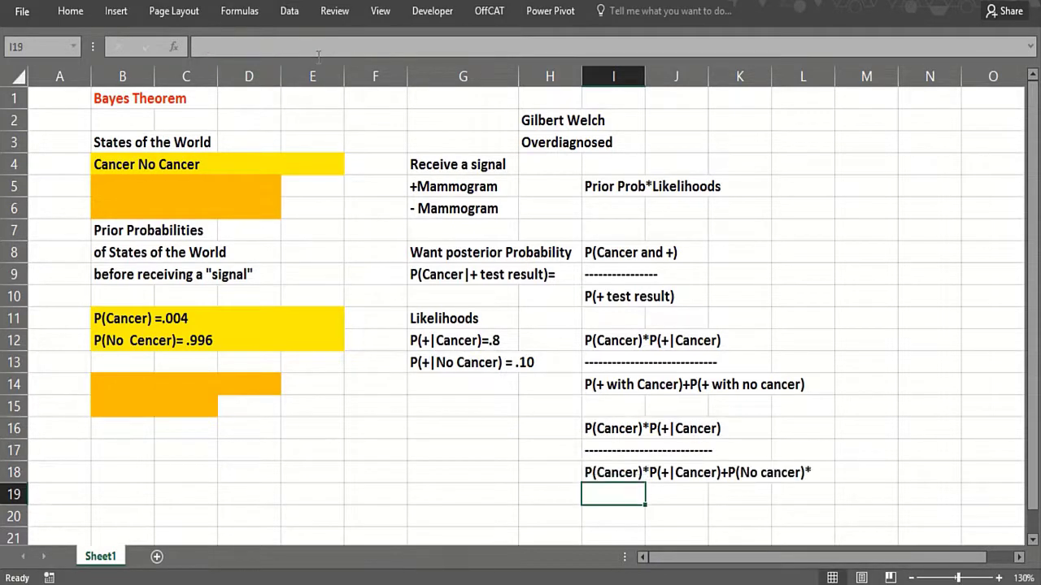
- Complete the denominator in I18 by adding P(+|No Cancer) at its end
{"action": "left_click", "coordinate": [600, 470]}
{"action": "left_click", "coordinate": [398, 46]}
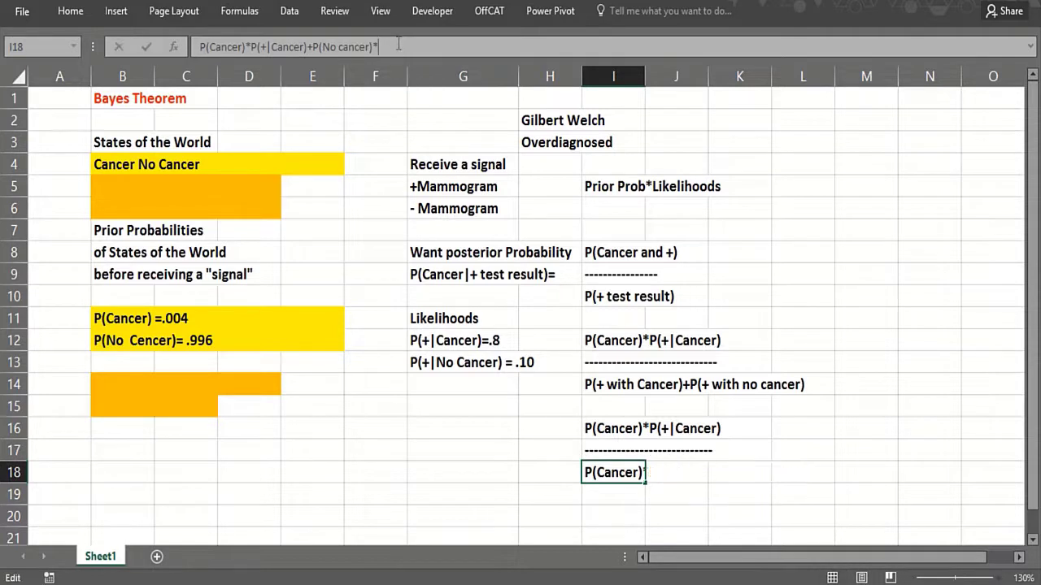
{"action": "type", "text": "P(+"}
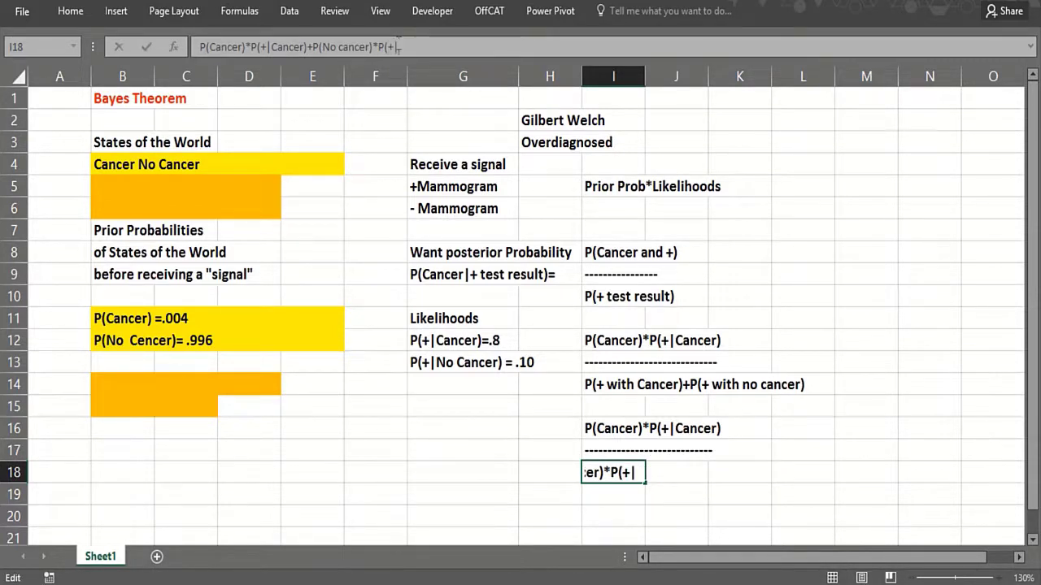
{"action": "type", "text": "|No Czncer"}
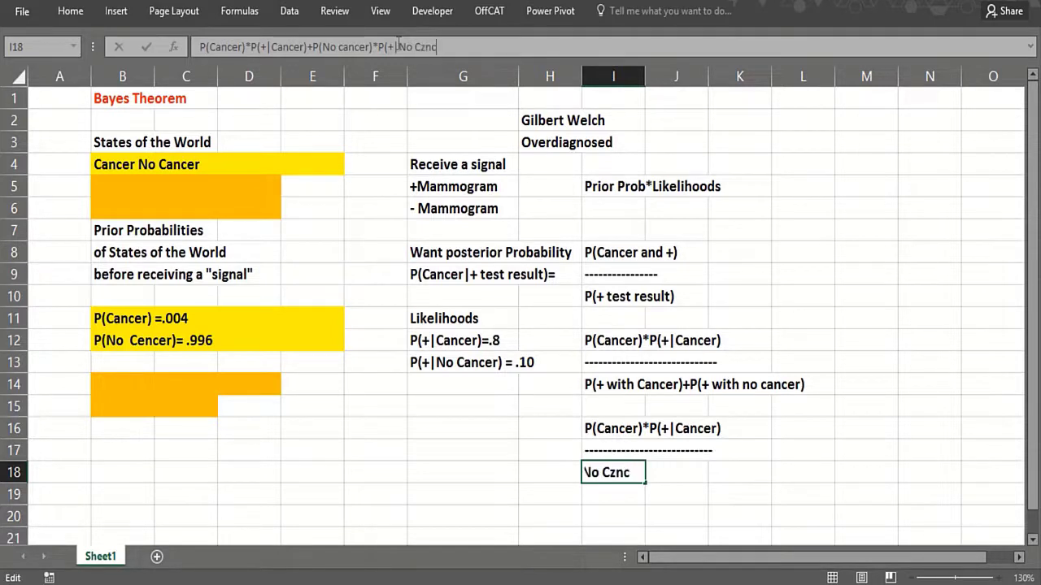
{"action": "key", "text": "BackSpace"}
{"action": "key", "text": "BackSpace"}
{"action": "key", "text": "BackSpace"}
{"action": "key", "text": "BackSpace"}
{"action": "key", "text": "BackSpace"}
{"action": "type", "text": "ancer)"}
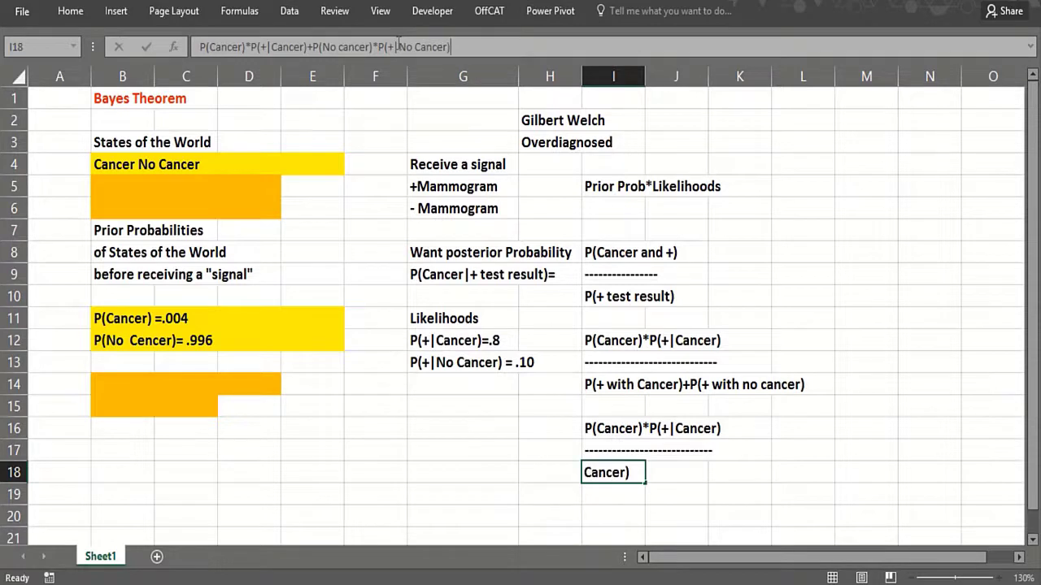
{"action": "key", "text": "Return"}
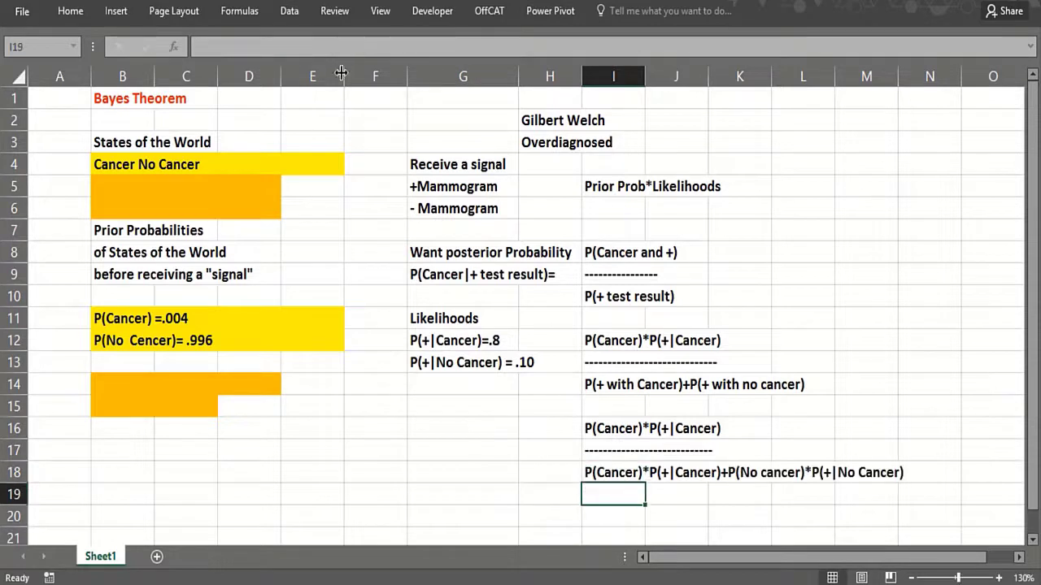
- Label I20 as Numerator and calculate its value in J20 with =.004*.8
{"action": "left_click", "coordinate": [588, 513]}
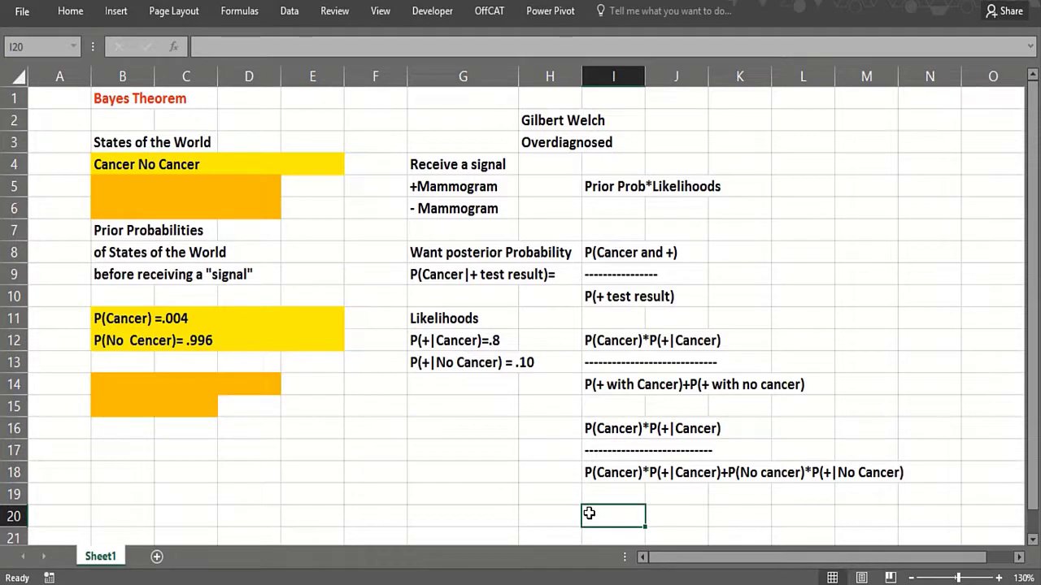
{"action": "type", "text": "N"}
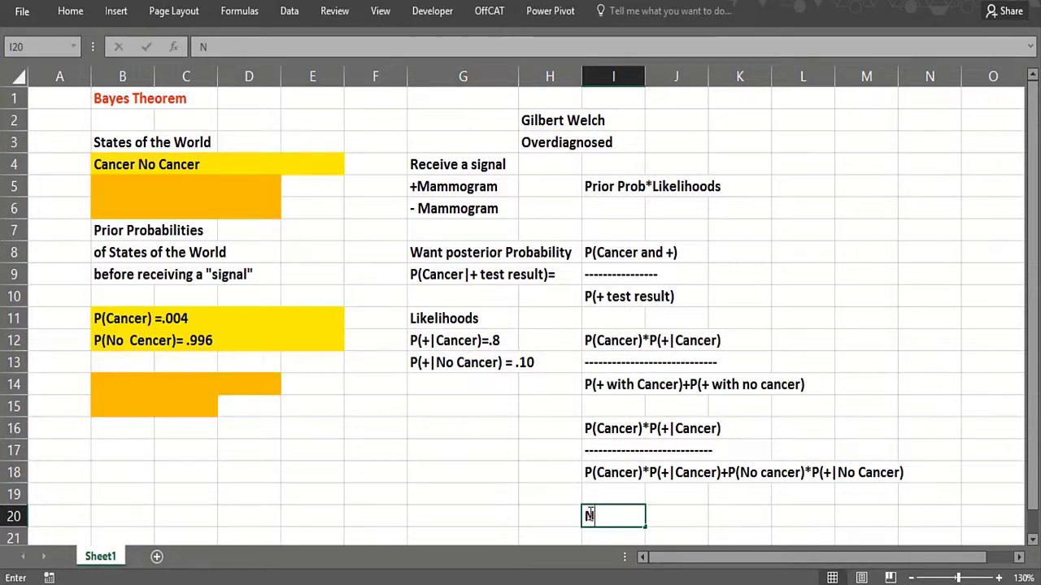
{"action": "type", "text": "umera"}
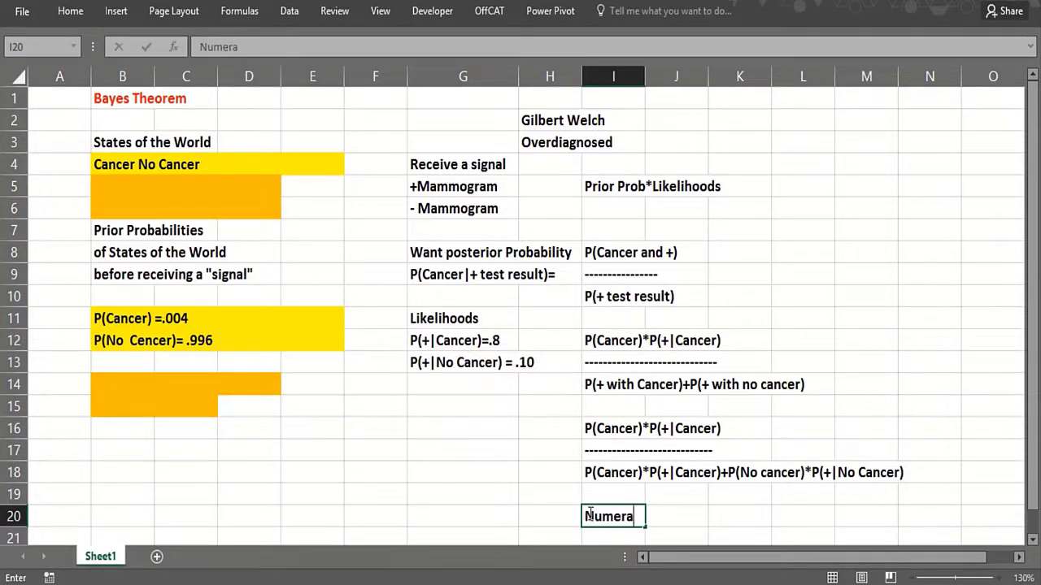
{"action": "type", "text": "tor"}
{"action": "key", "text": "Tab"}
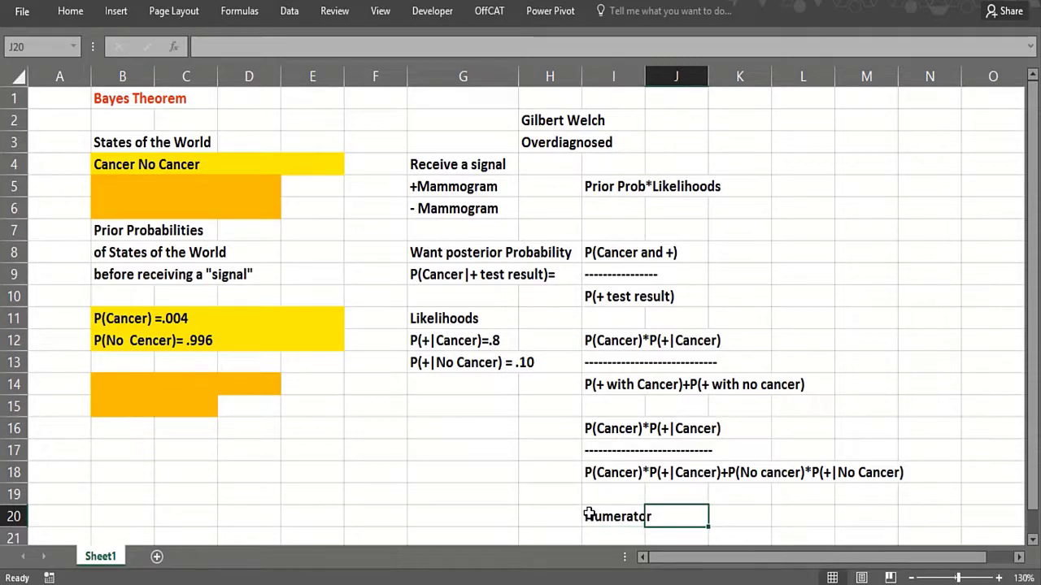
{"action": "type", "text": "=.004"}
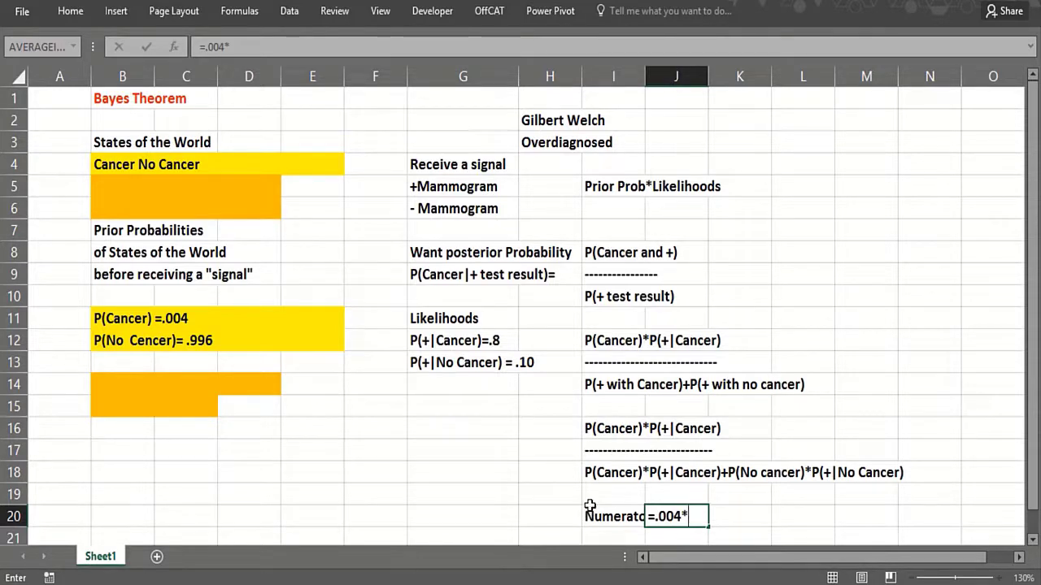
{"action": "type", "text": "*.8"}
{"action": "key", "text": "Return"}
- Show the numerator's formula in K20 with =FORMULATEXT(J20), and widen column I to fit the Numerator label
{"action": "left_click", "coordinate": [725, 494]}
{"action": "type", "text": "=form"}
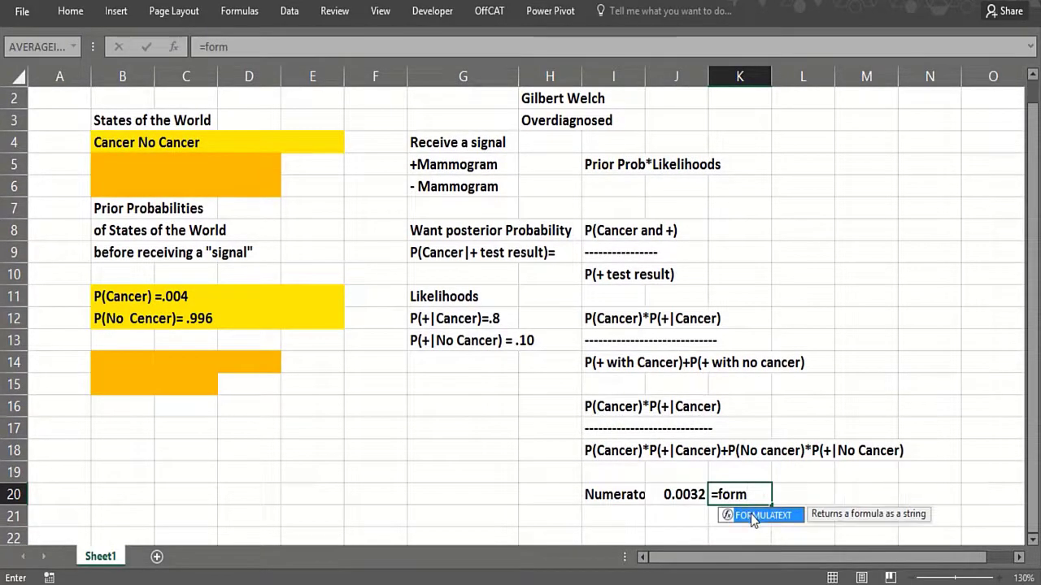
{"action": "double_click", "coordinate": [752, 517]}
{"action": "left_click", "coordinate": [678, 494]}
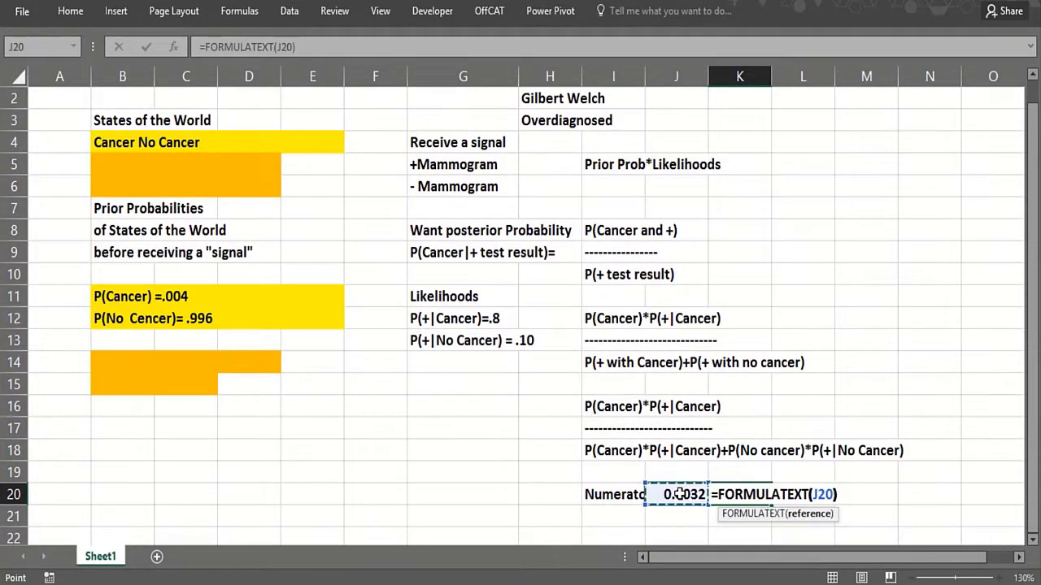
{"action": "key", "text": "Return"}
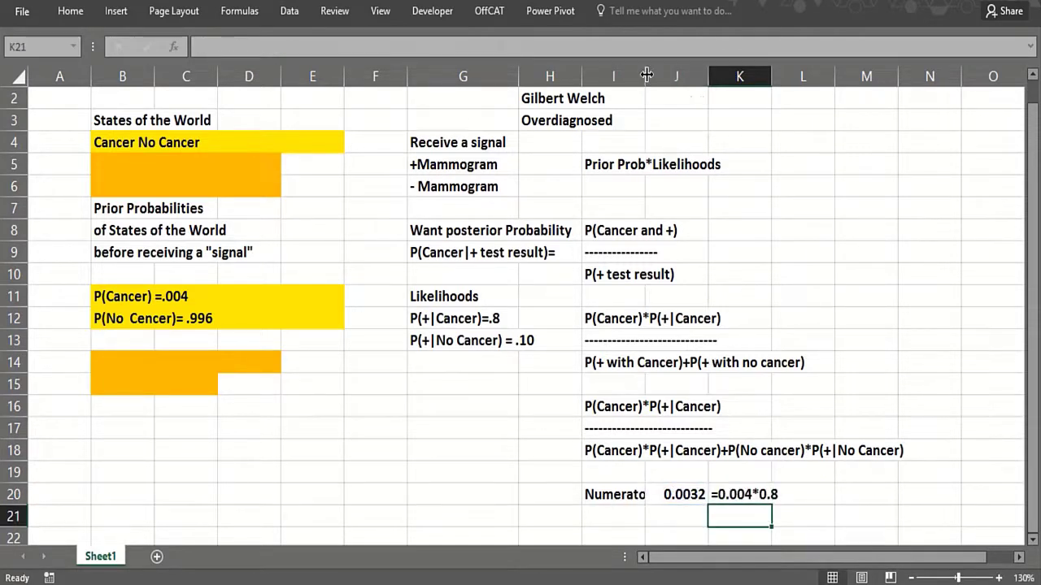
{"action": "left_click_drag", "start_coordinate": [645, 76], "coordinate": [671, 78]}
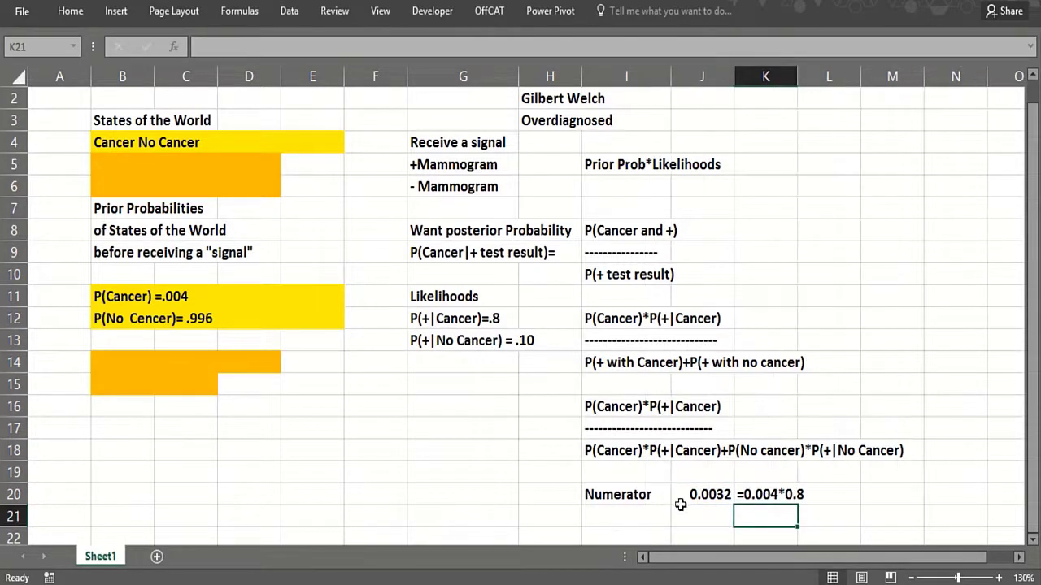
- Enter the label DenominATOR in I21, below the Numerator label
{"action": "left_click", "coordinate": [608, 514]}
{"action": "type", "text": "Den"}
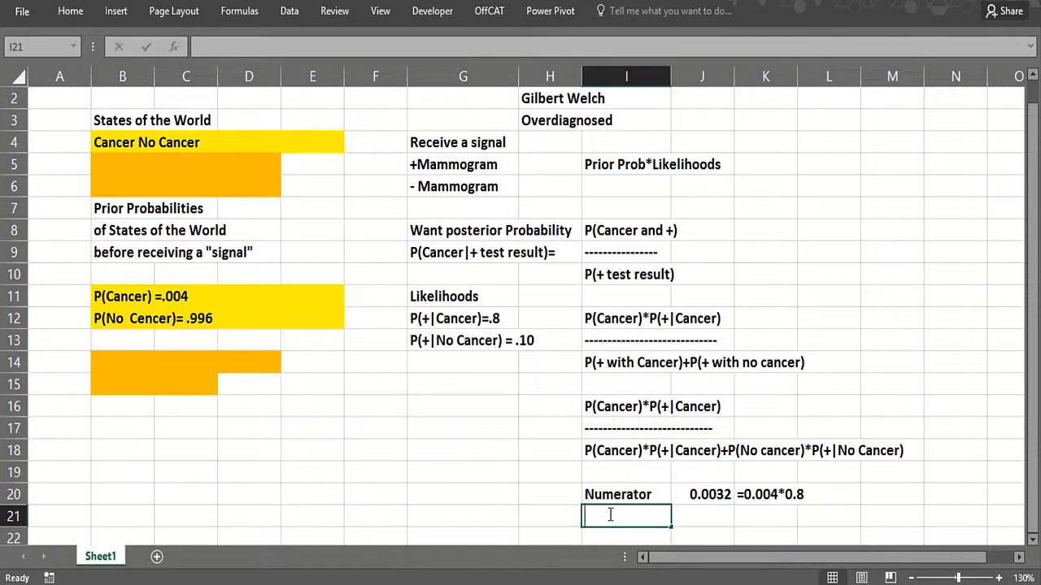
{"action": "type", "text": "o,in"}
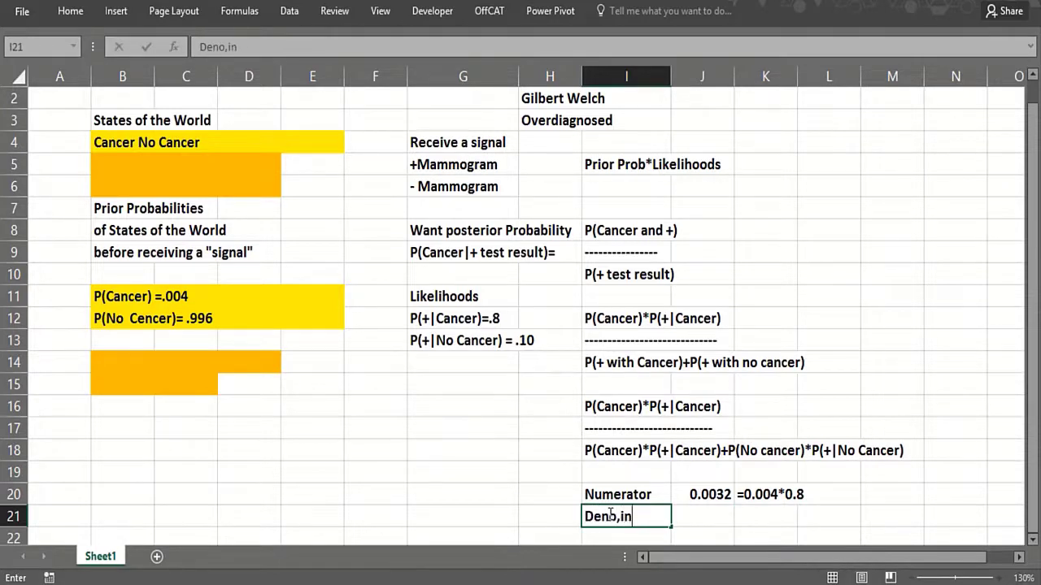
{"action": "key", "text": "BackSpace"}
{"action": "key", "text": "BackSpace"}
{"action": "type", "text": "minATOR"}
{"action": "key", "text": "Return"}
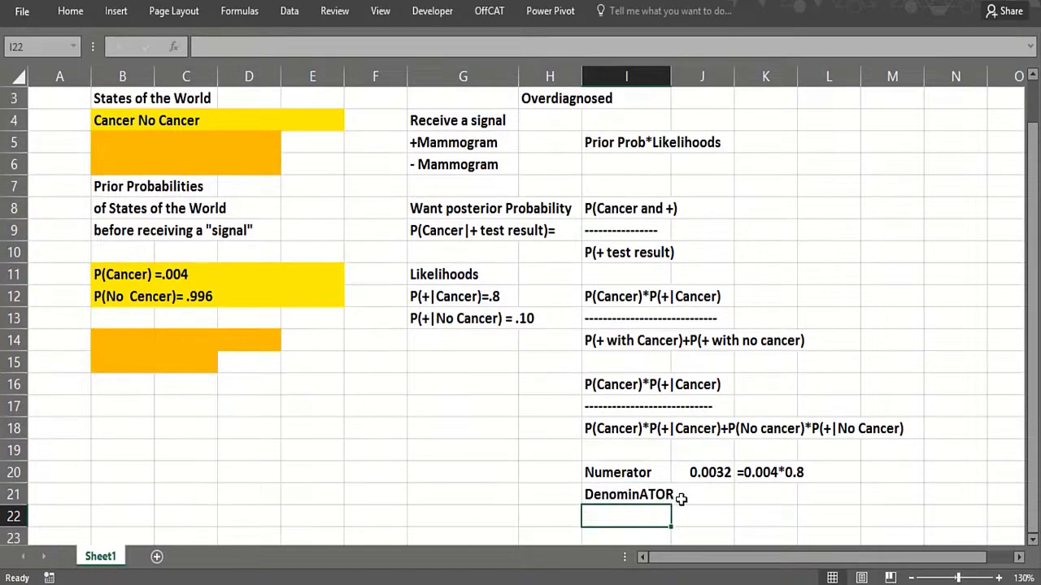
- Calculate the denominator in J21 with the formula =.004*.8+.996*.1
{"action": "left_click", "coordinate": [685, 497]}
{"action": "type", "text": "="}
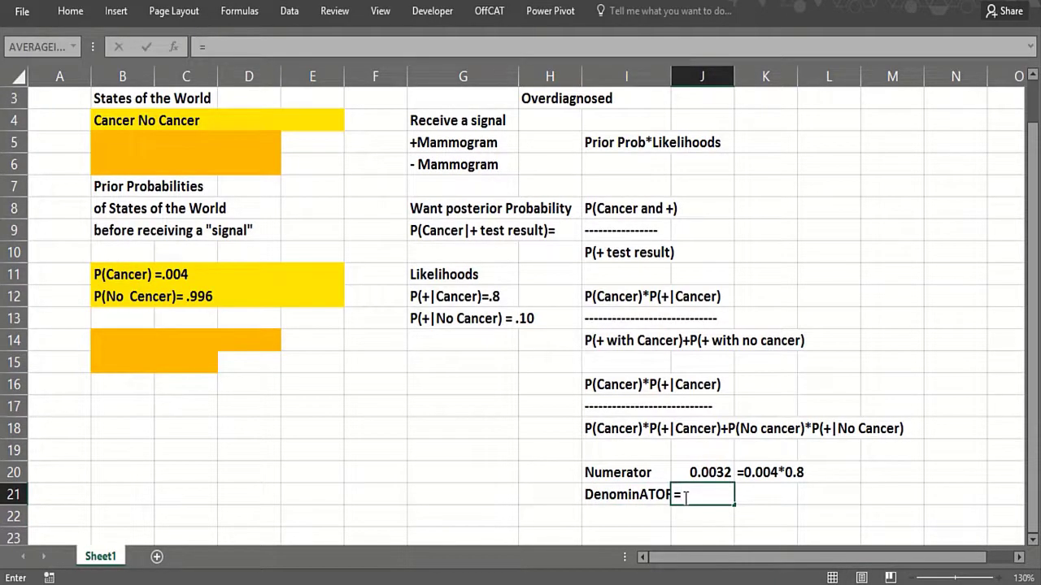
{"action": "type", "text": ".004**"}
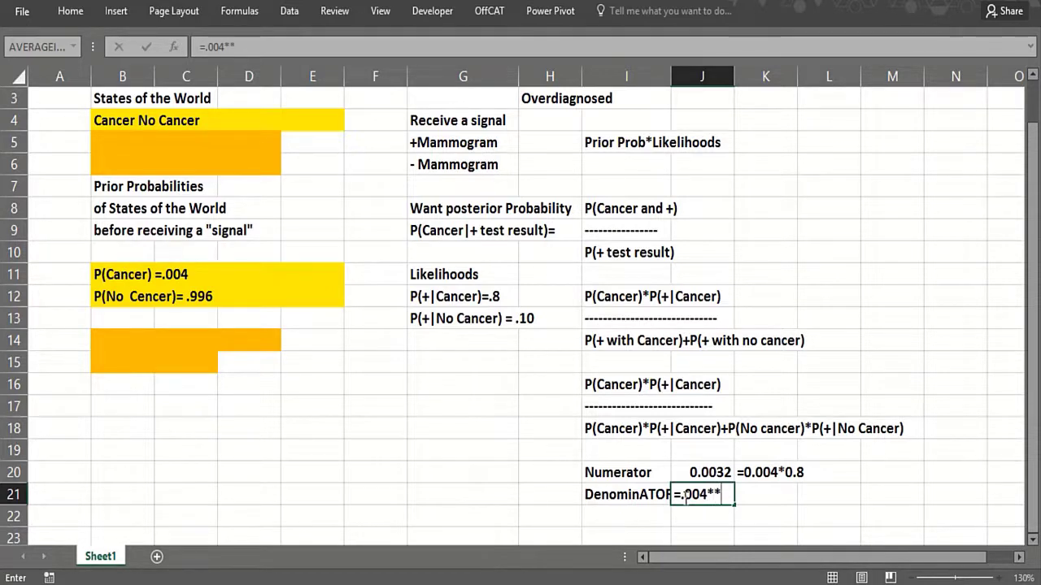
{"action": "key", "text": "BackSpace"}
{"action": "type", "text": ".8+"}
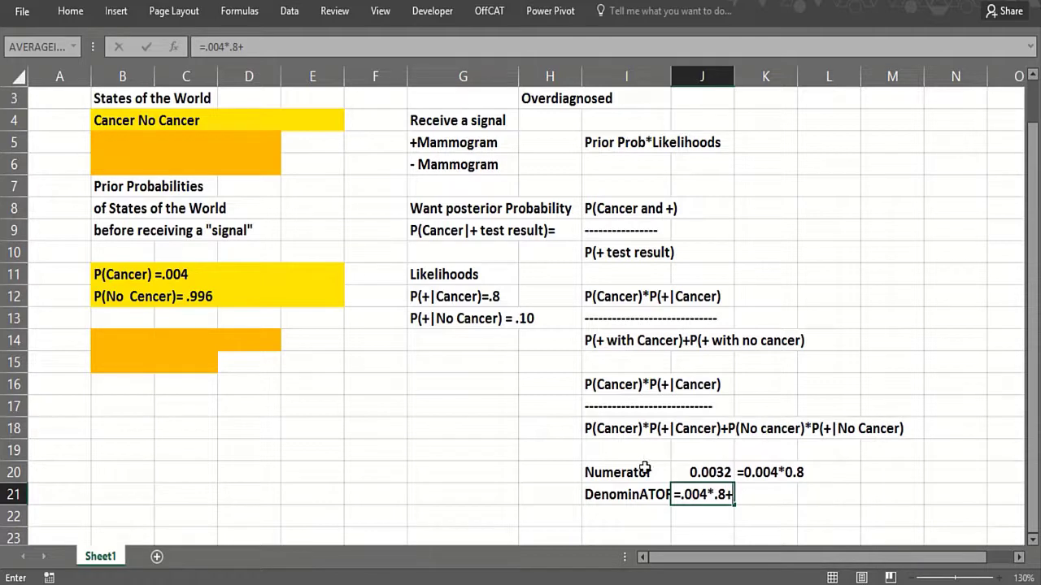
{"action": "type", "text": "."}
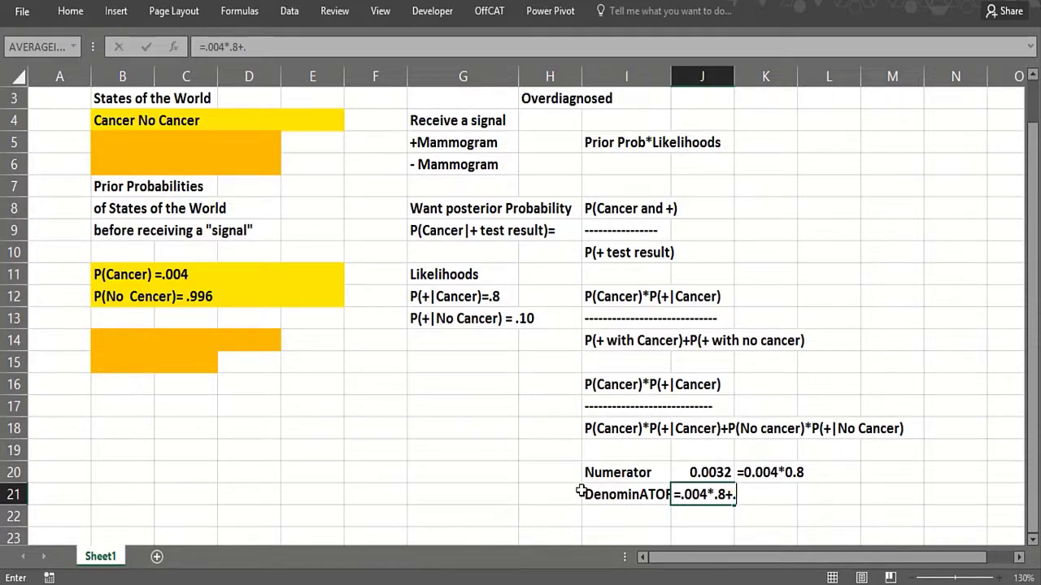
{"action": "type", "text": "996*"}
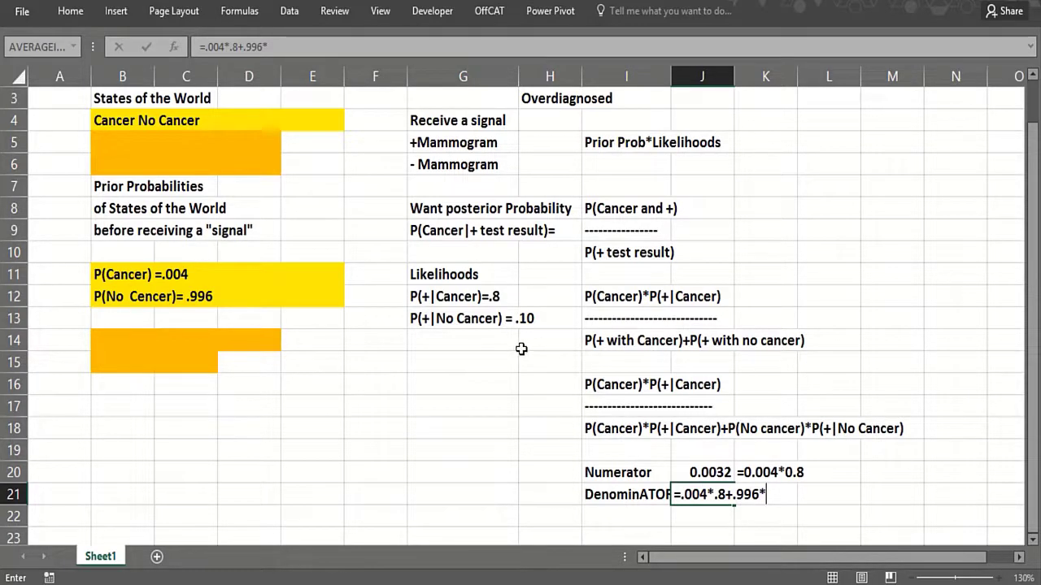
{"action": "type", "text": ".1"}
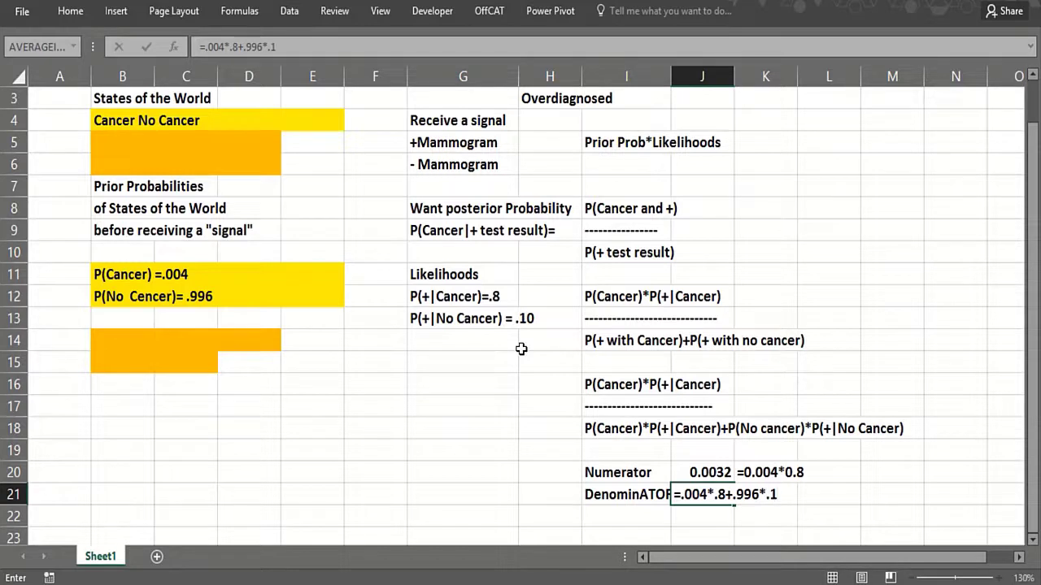
{"action": "key", "text": "Return"}
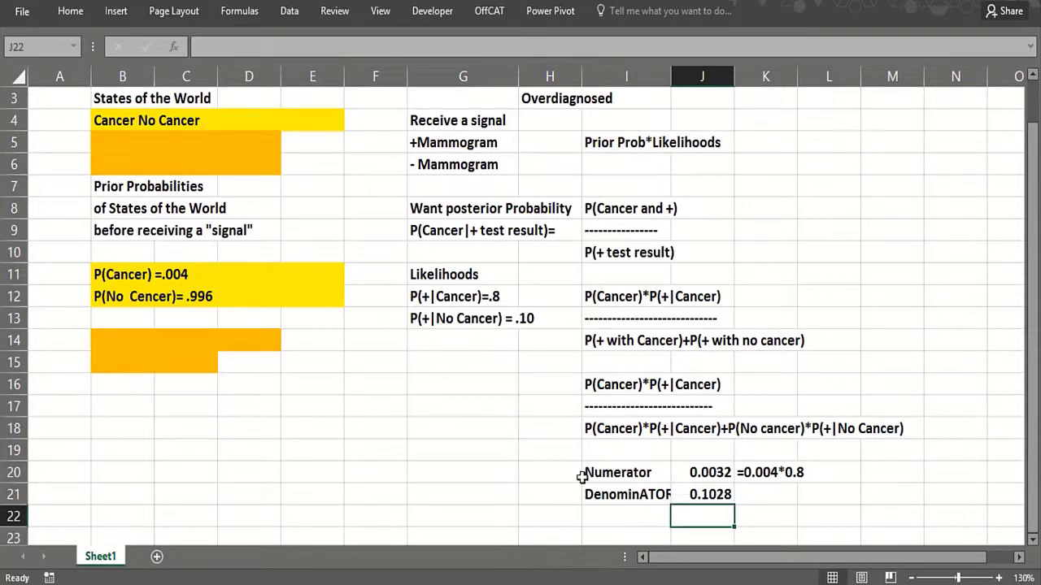
- Show the denominator's formula in K21 with =FORMULATEXT(J21), and widen column I slightly to fit the denominator label
{"action": "left_click", "coordinate": [750, 496]}
{"action": "type", "text": "=FORM"}
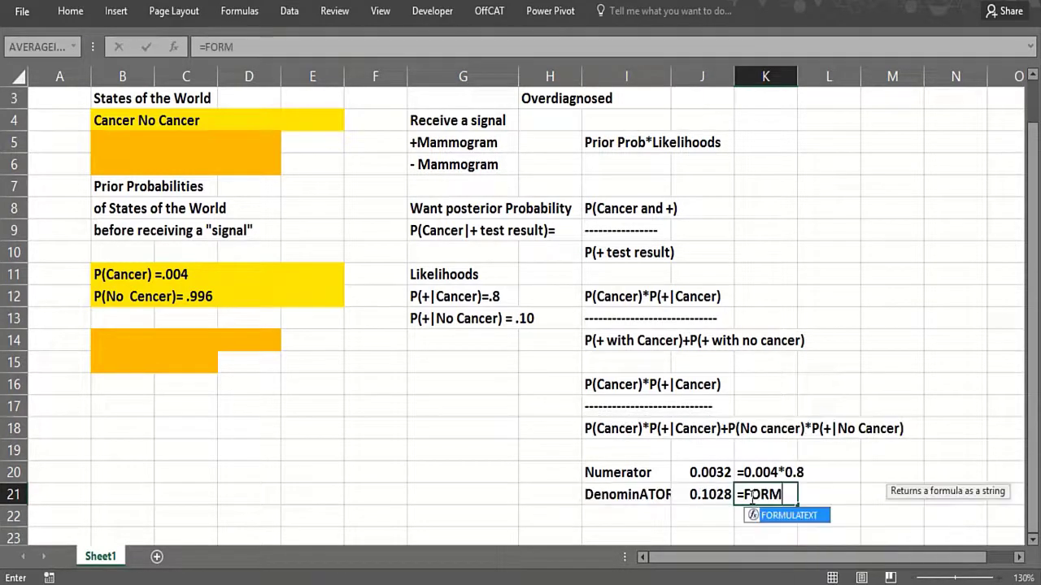
{"action": "double_click", "coordinate": [763, 517]}
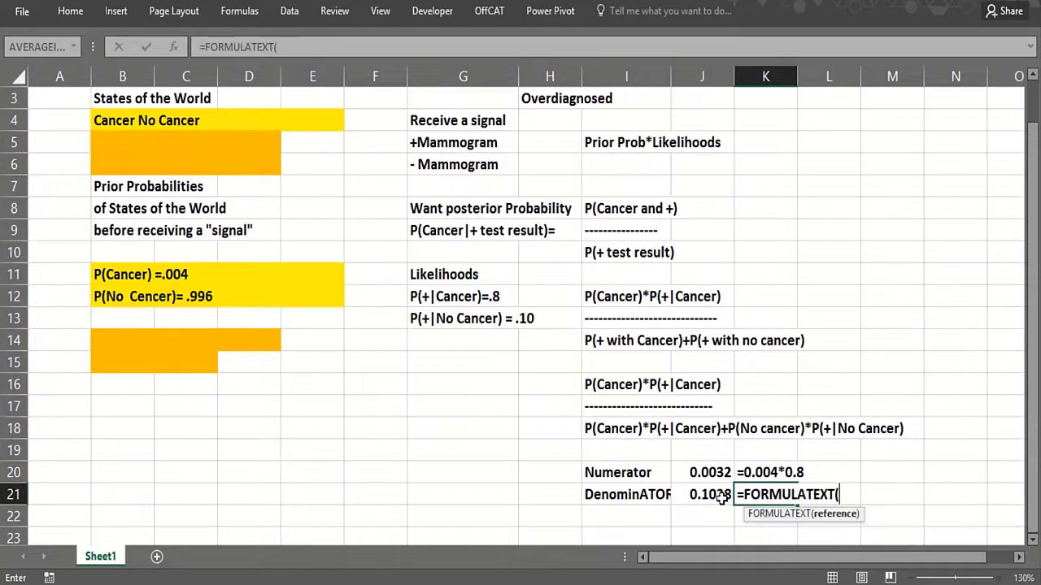
{"action": "left_click", "coordinate": [710, 495]}
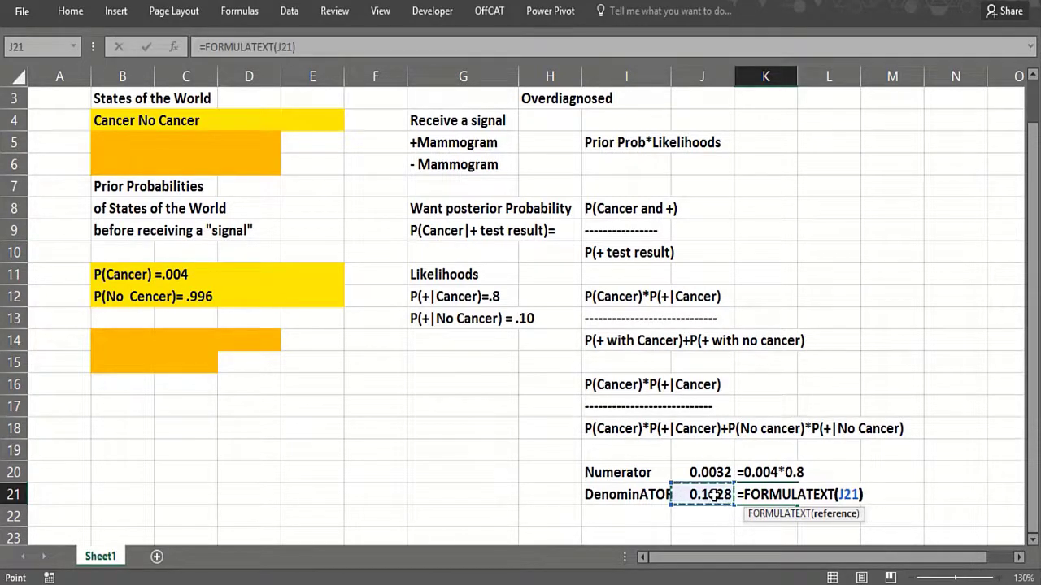
{"action": "key", "text": "Return"}
{"action": "key", "text": "Return"}
{"action": "key", "text": "Left"}
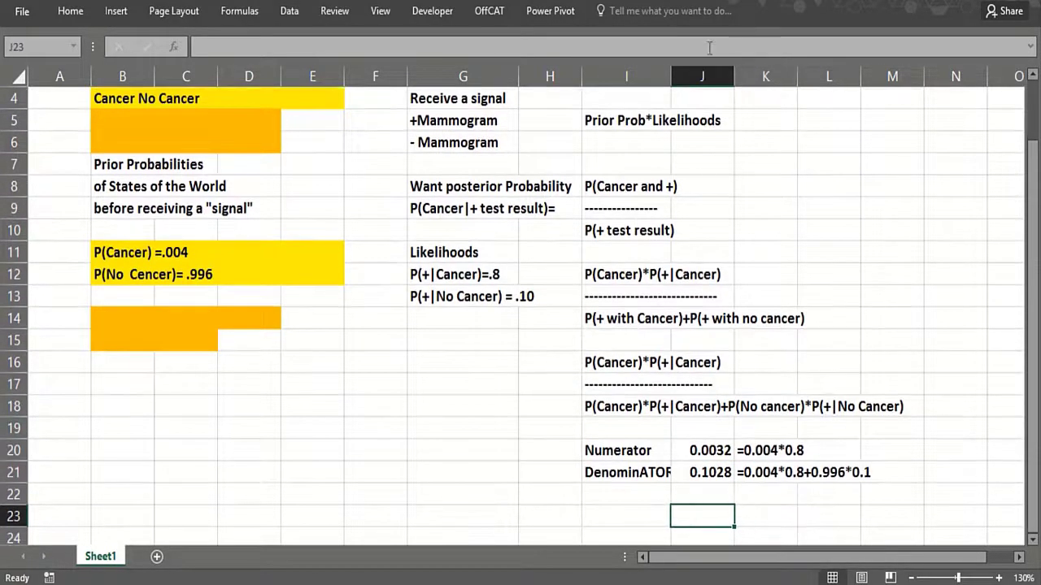
{"action": "left_click_drag", "start_coordinate": [671, 78], "coordinate": [674, 81]}
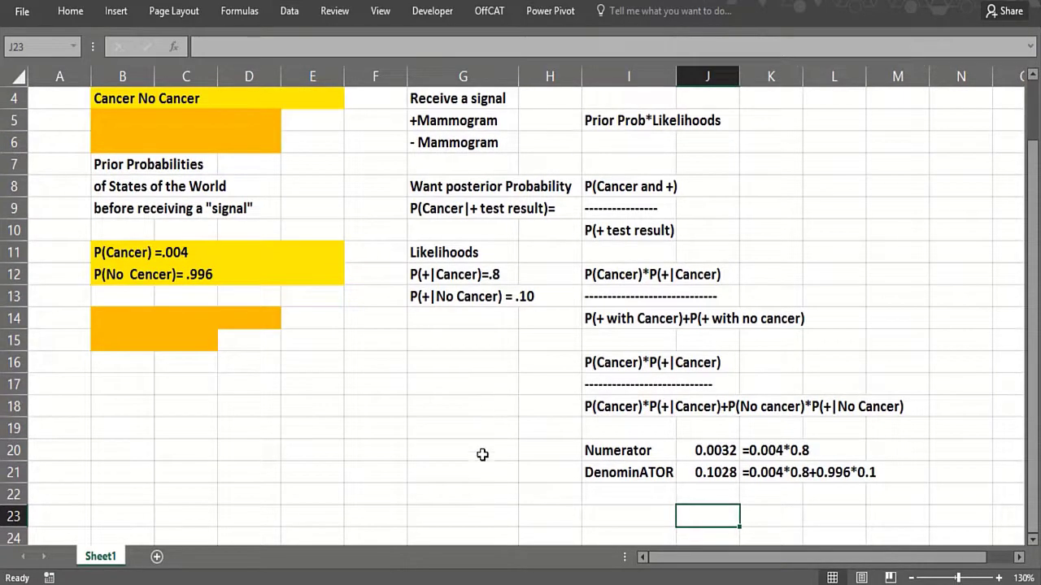
- Enter the label P(CANCER|+ TEST RESULT) in G23 for the posterior probability
{"action": "key", "text": "Left"}
{"action": "key", "text": "Left"}
{"action": "key", "text": "Left"}
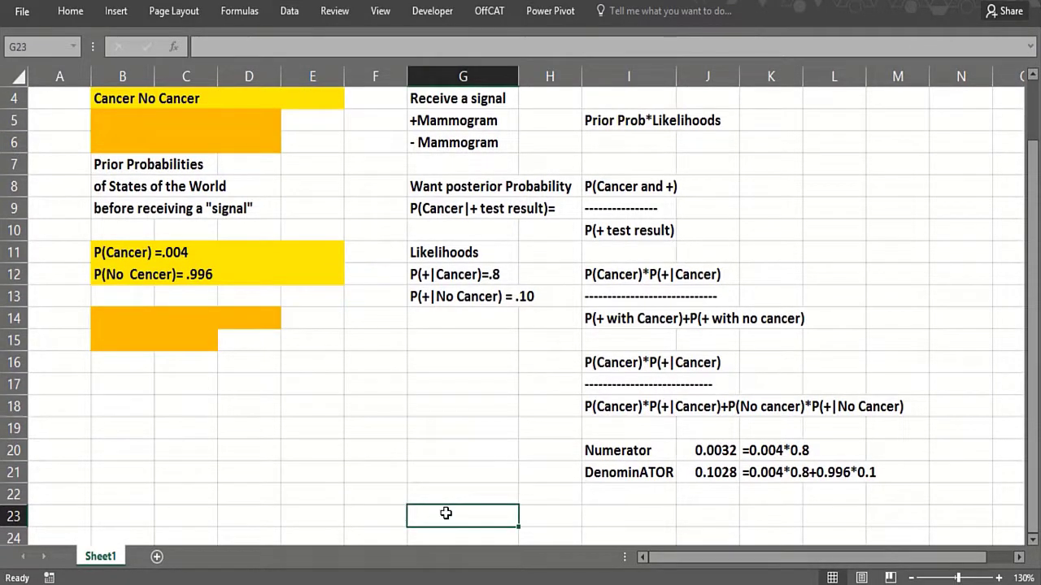
{"action": "type", "text": "p"}
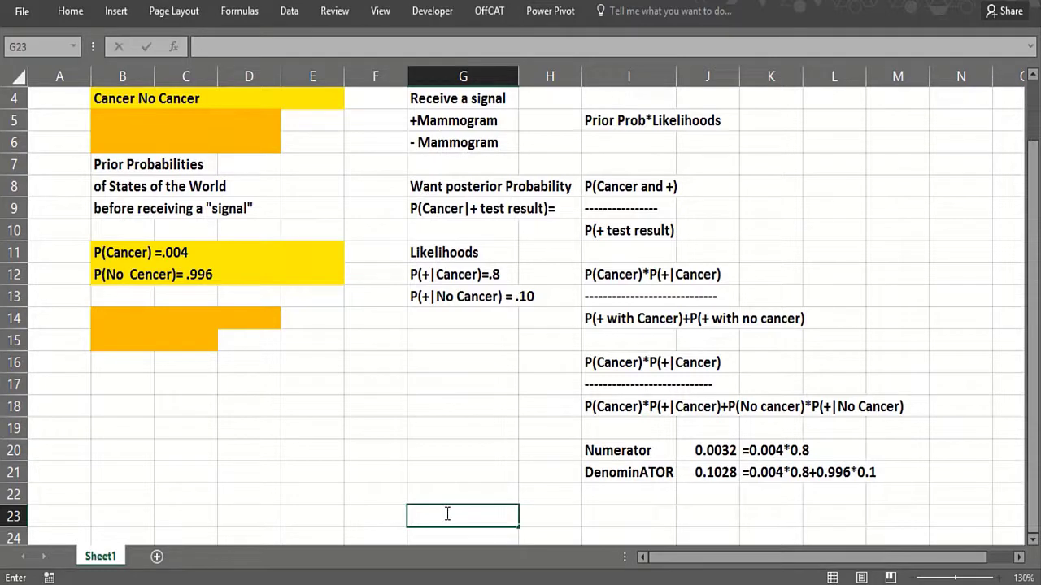
{"action": "type", "text": "P"}
{"action": "key", "text": "BackSpace"}
{"action": "type", "text": "P(can"}
{"action": "key", "text": "BackSpace"}
{"action": "key", "text": "BackSpace"}
{"action": "key", "text": "BackSpace"}
{"action": "type", "text": "CANER"}
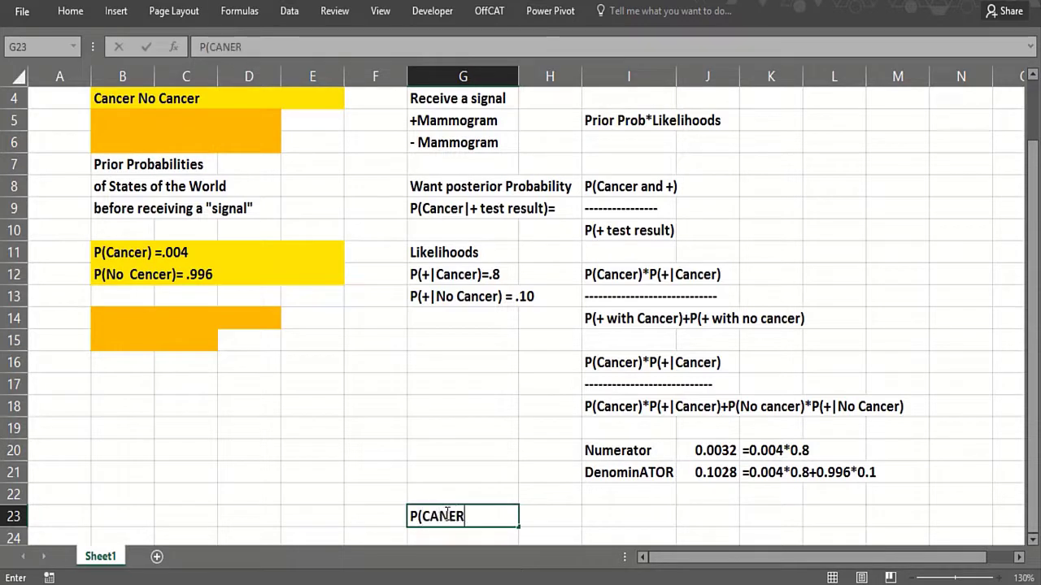
{"action": "key", "text": "BackSpace"}
{"action": "key", "text": "BackSpace"}
{"action": "type", "text": "CEWR"}
{"action": "key", "text": "BackSpace"}
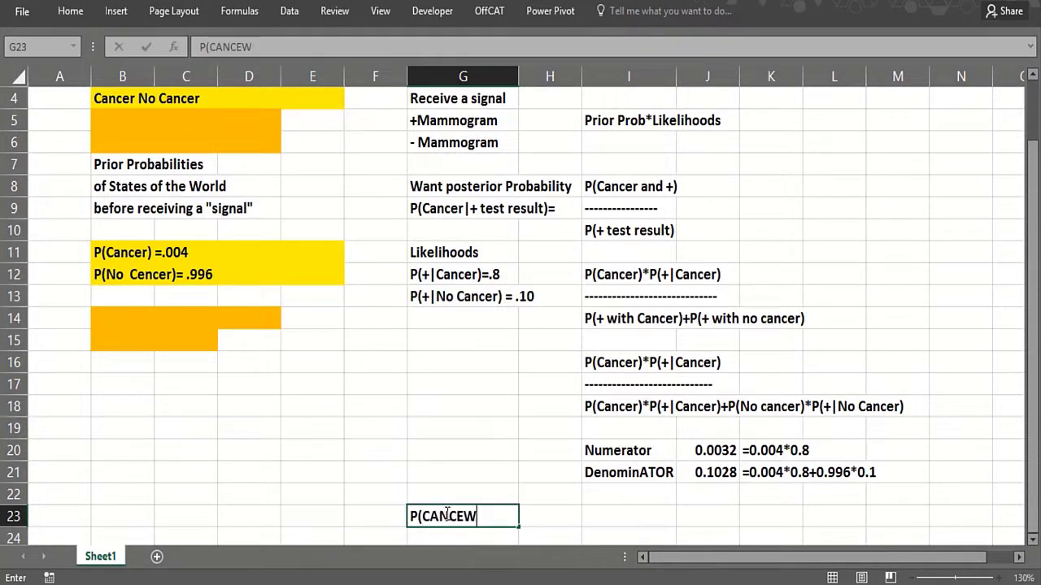
{"action": "key", "text": "BackSpace"}
{"action": "type", "text": "R|+ TE"}
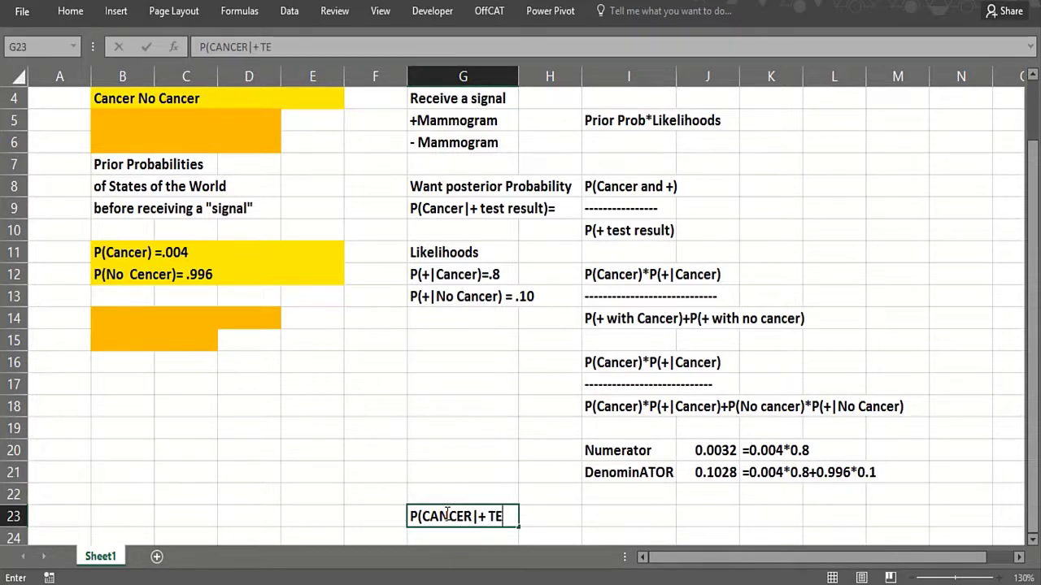
{"action": "type", "text": "ST REUSLT"}
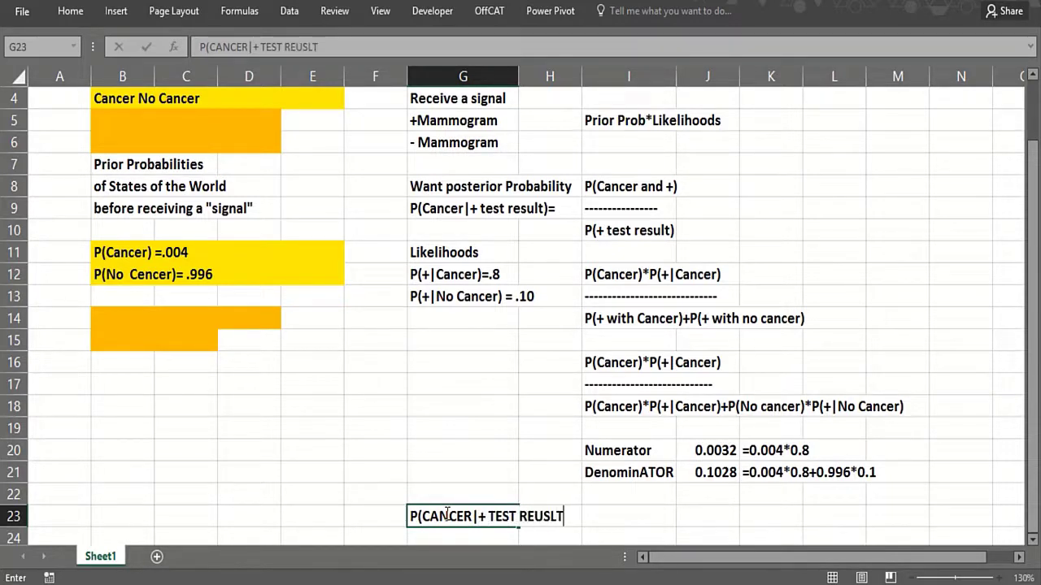
{"action": "key", "text": "BackSpace"}
{"action": "key", "text": "BackSpace"}
{"action": "key", "text": "BackSpace"}
{"action": "key", "text": "BackSpace"}
{"action": "type", "text": "LT"}
{"action": "key", "text": "Return"}
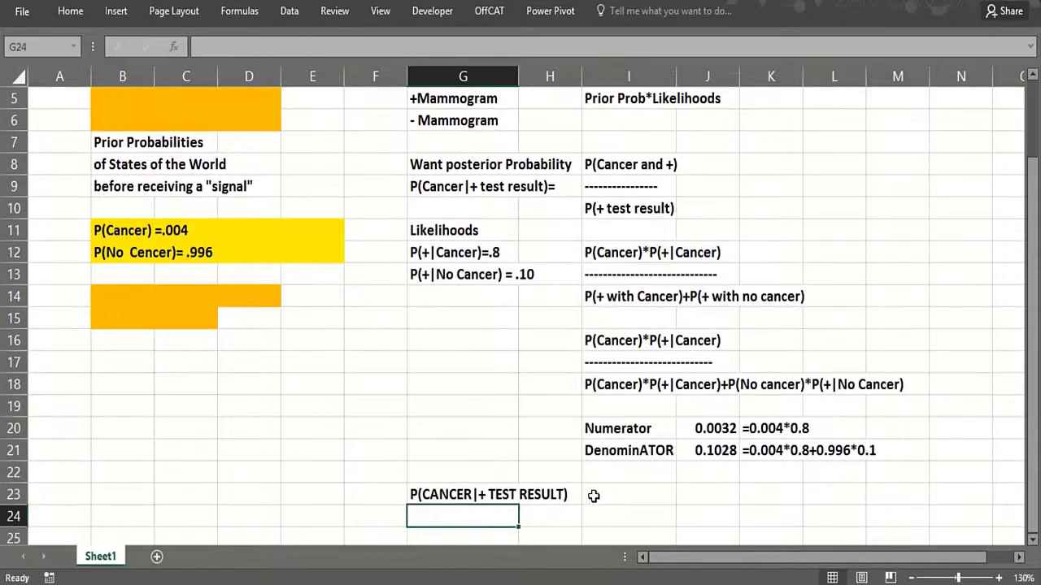
- Calculate the posterior probability in I23 by dividing the numerator by the denominator with =J20/J21
{"action": "left_click", "coordinate": [630, 493]}
{"action": "type", "text": "="}
{"action": "left_click", "coordinate": [707, 426]}
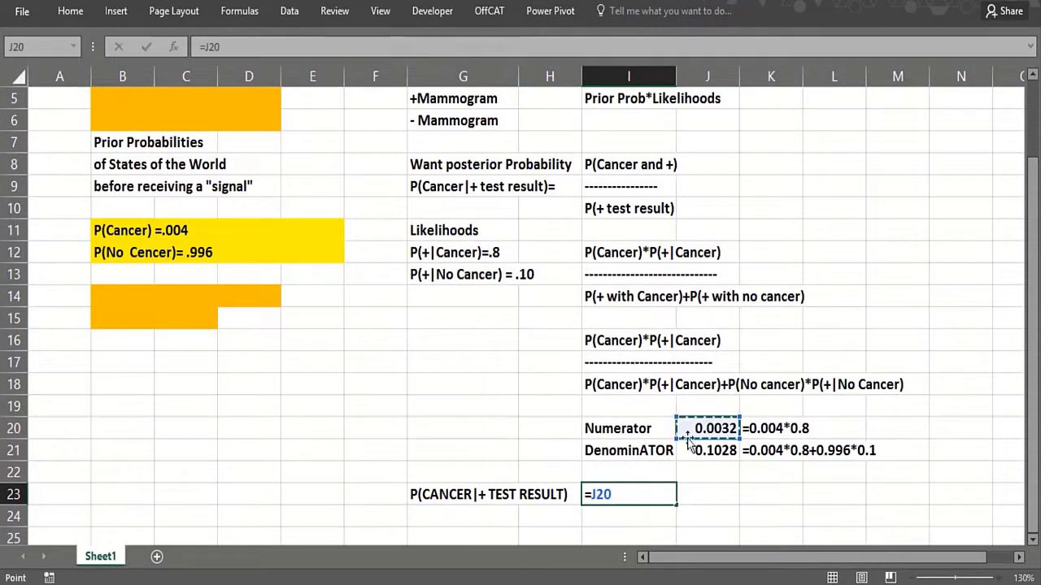
{"action": "type", "text": "/"}
{"action": "left_click", "coordinate": [701, 450]}
{"action": "key", "text": "Return"}
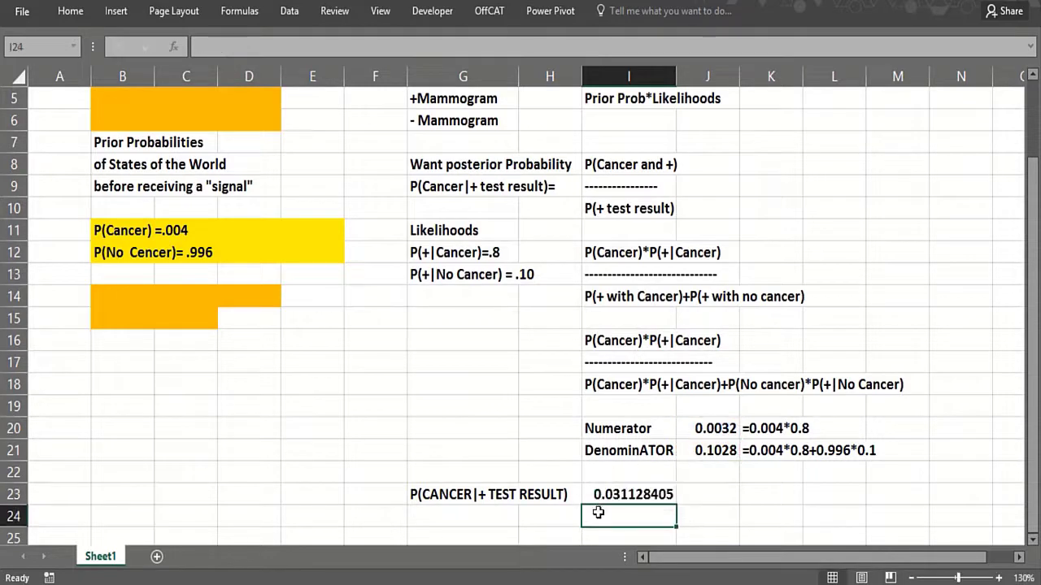
- Enter 3.1% in G24 beneath the posterior probability label
{"action": "left_click", "coordinate": [417, 515]}
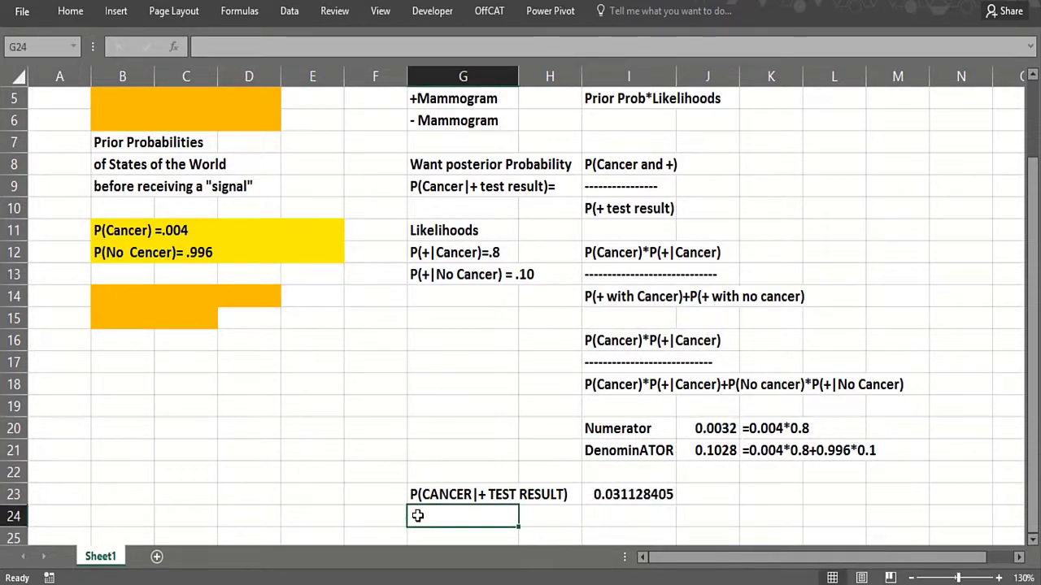
{"action": "type", "text": "3.1"}
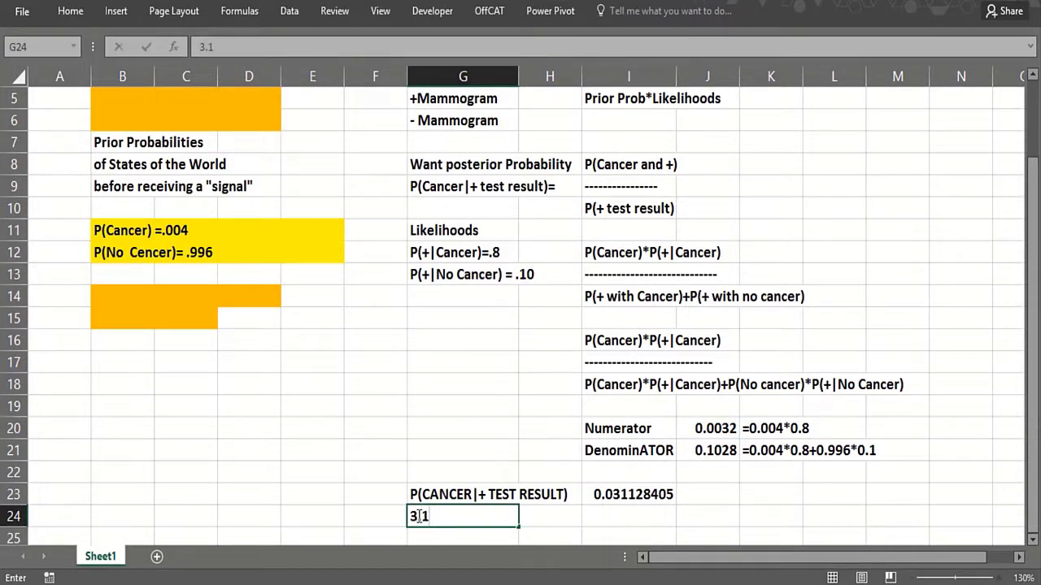
{"action": "type", "text": "%"}
{"action": "key", "text": "Return"}
- Show the posterior probability's formula in J23 with =FORMULATEXT(I23)
{"action": "left_click", "coordinate": [639, 499]}
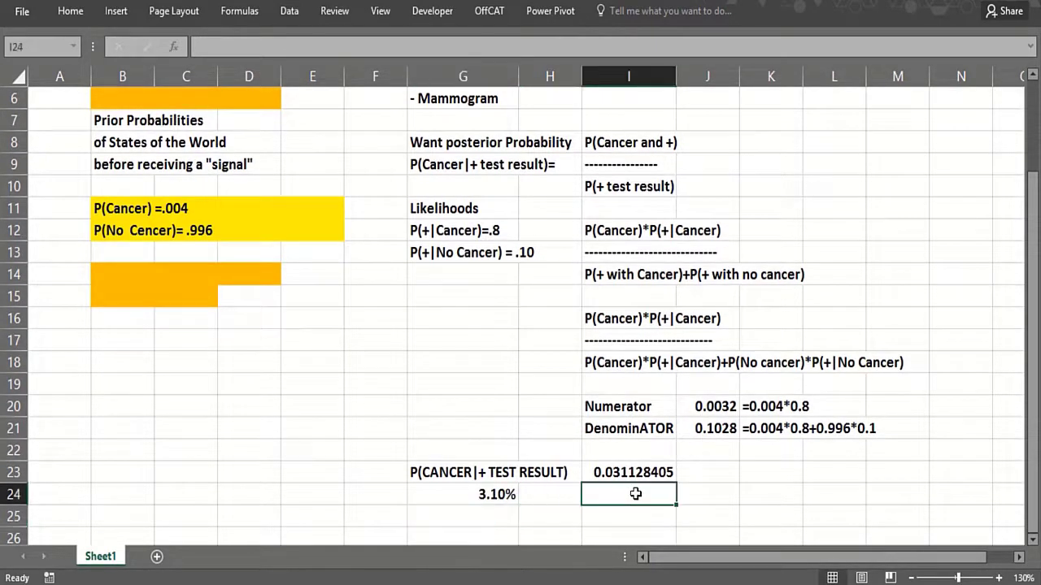
{"action": "left_click", "coordinate": [731, 477]}
{"action": "type", "text": "=FORM"}
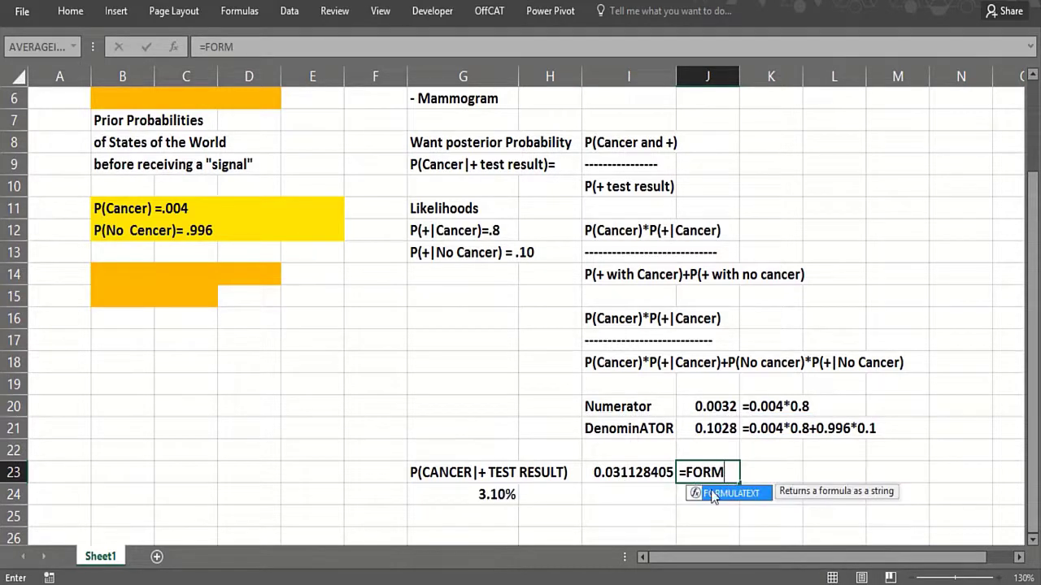
{"action": "double_click", "coordinate": [712, 493]}
{"action": "left_click", "coordinate": [639, 471]}
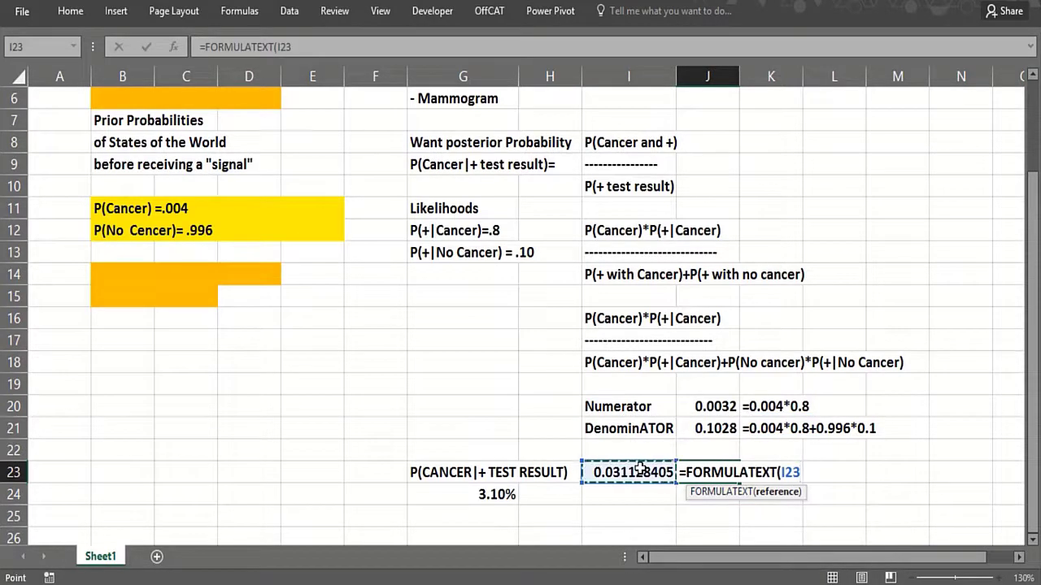
{"action": "key", "text": "Return"}
- Enter the heading LOOK AT 10,000 PEOPLE in B18 for a frequency table
{"action": "left_click", "coordinate": [105, 392]}
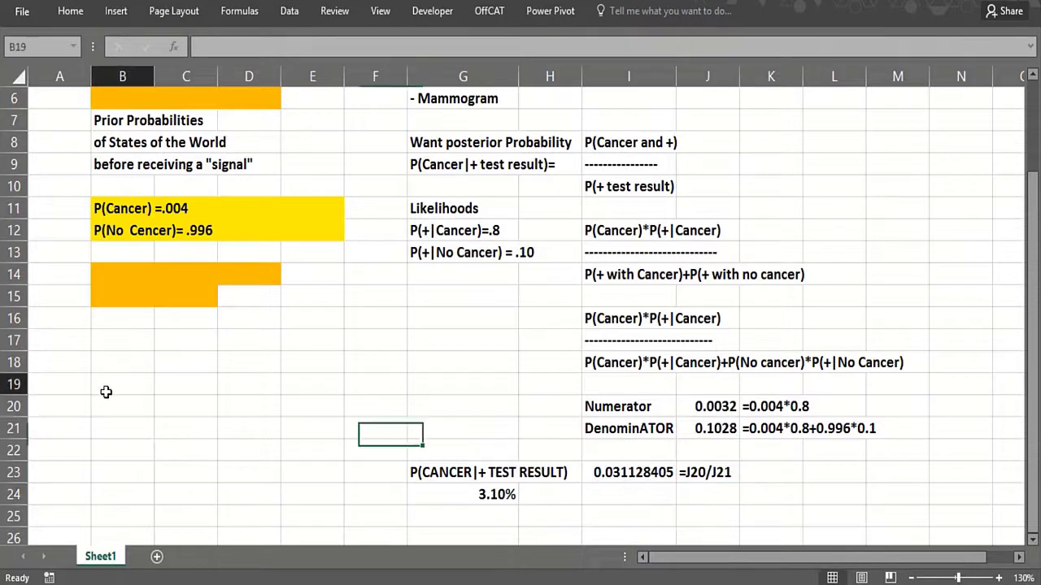
{"action": "left_click", "coordinate": [106, 365]}
{"action": "type", "text": "LOO"}
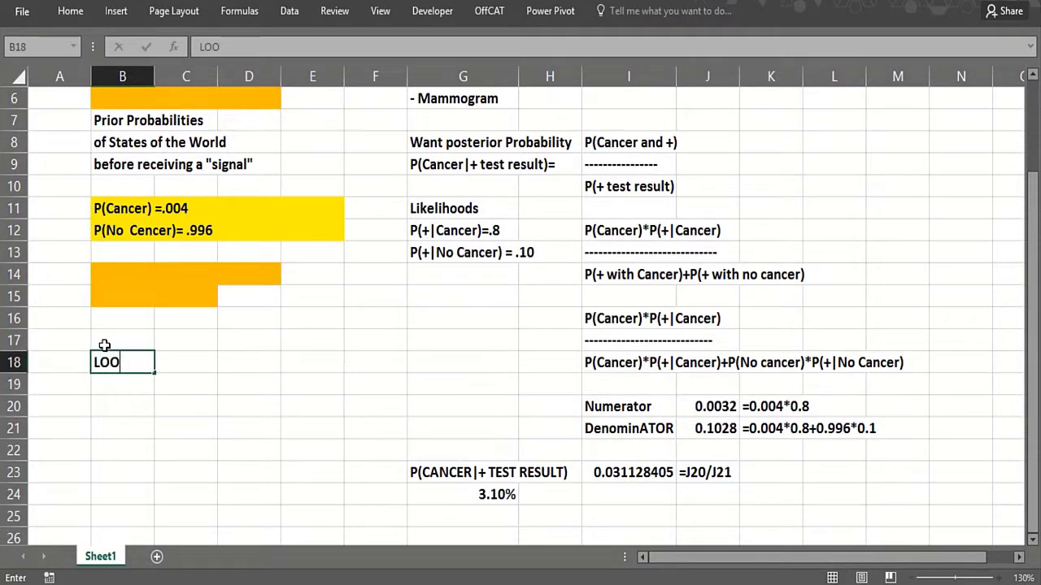
{"action": "type", "text": "K AT 10"}
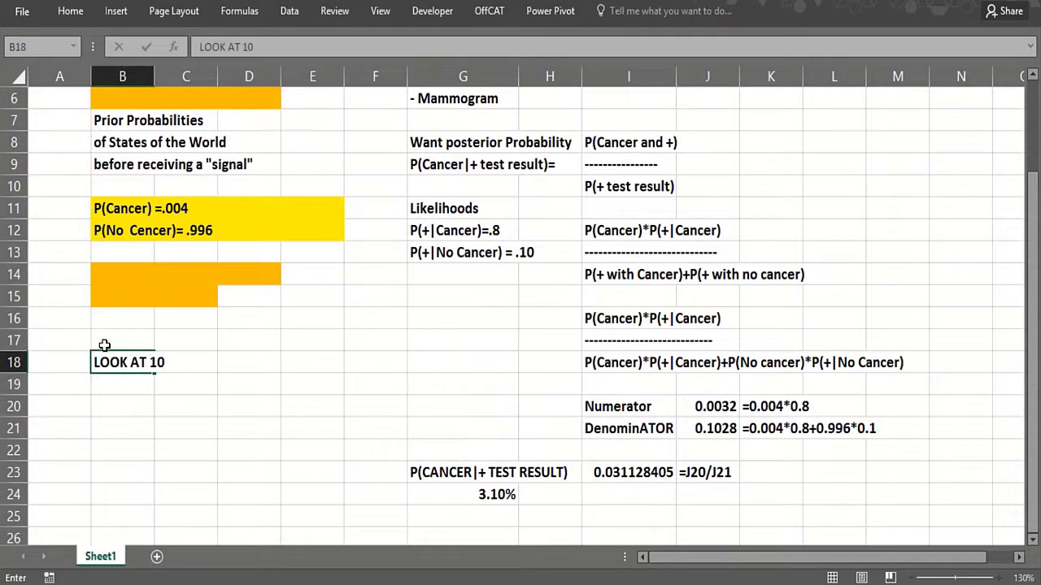
{"action": "type", "text": ",000  PEOP"}
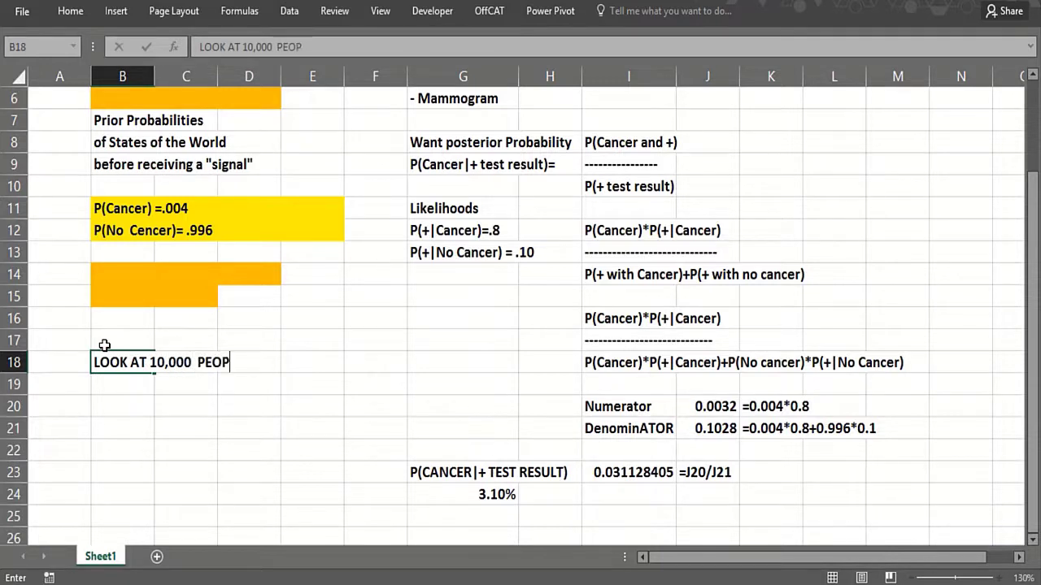
{"action": "type", "text": "LE"}
{"action": "key", "text": "Return"}
{"action": "key", "text": "Return"}
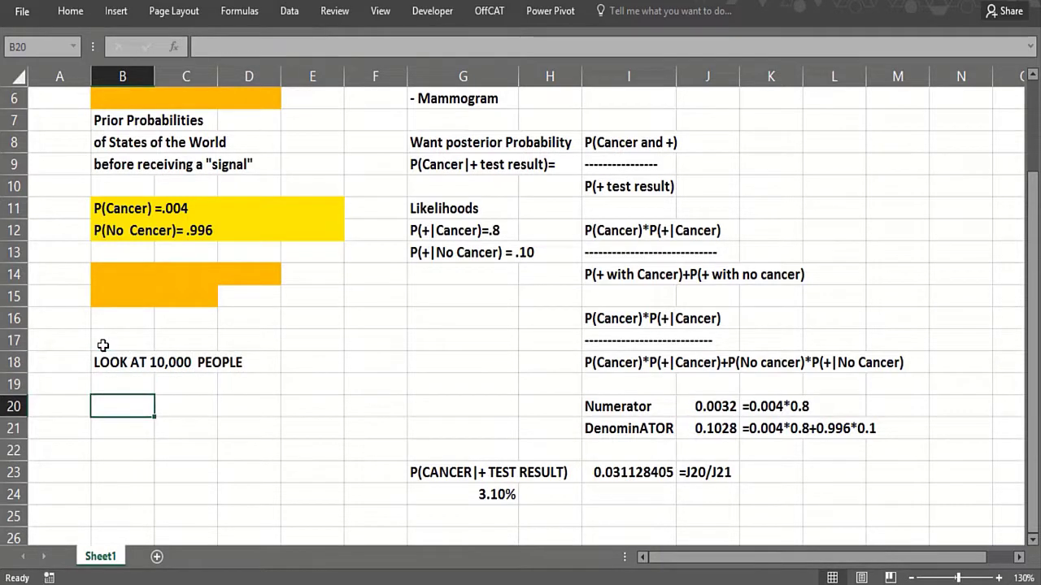
- Label the frequency table's rows CANCER in A20 and NO CANCER in A21
{"action": "left_click", "coordinate": [56, 409]}
{"action": "type", "text": "CANCER"}
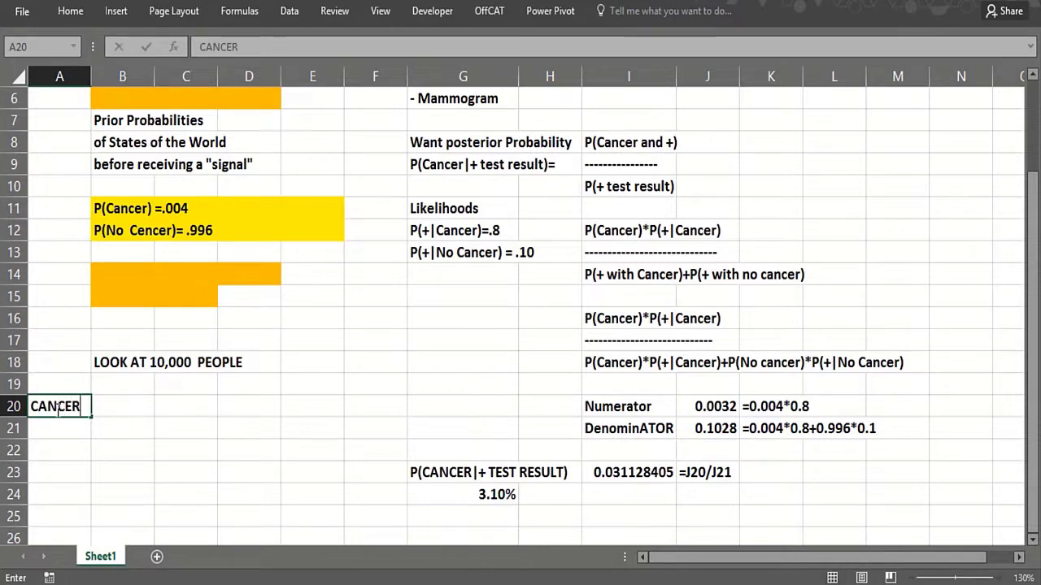
{"action": "key", "text": "Return"}
{"action": "type", "text": "NO CANCER"}
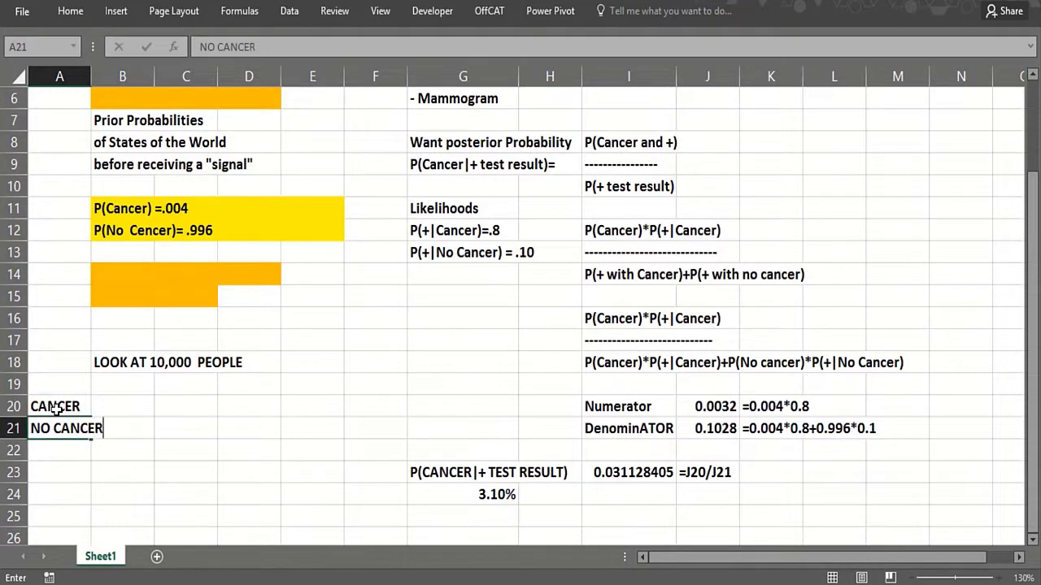
{"action": "key", "text": "Tab"}
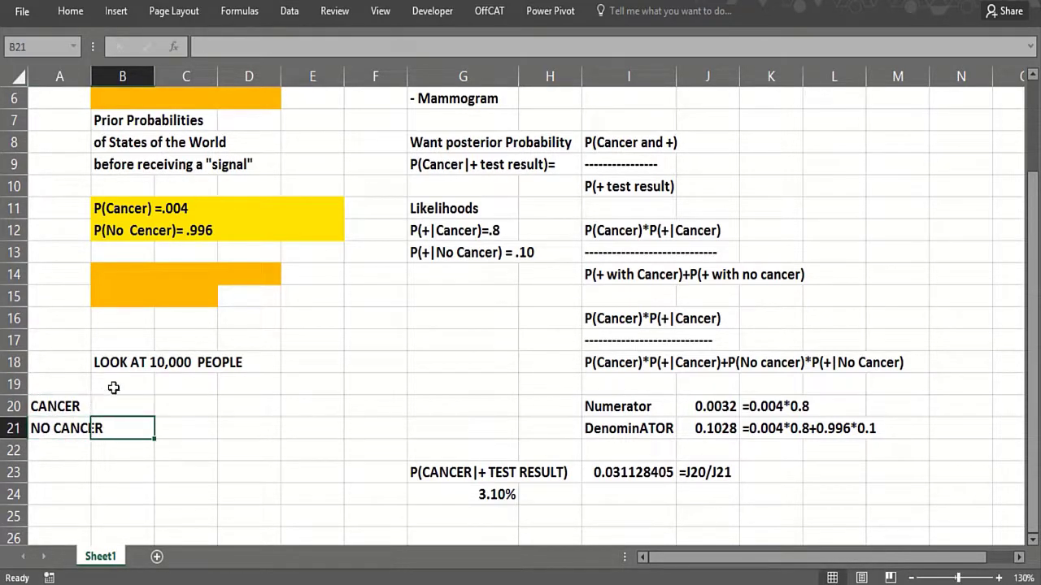
- Label the frequency table's columns with the text + in B19 and - in C19
{"action": "left_click", "coordinate": [118, 385]}
{"action": "type", "text": "'+"}
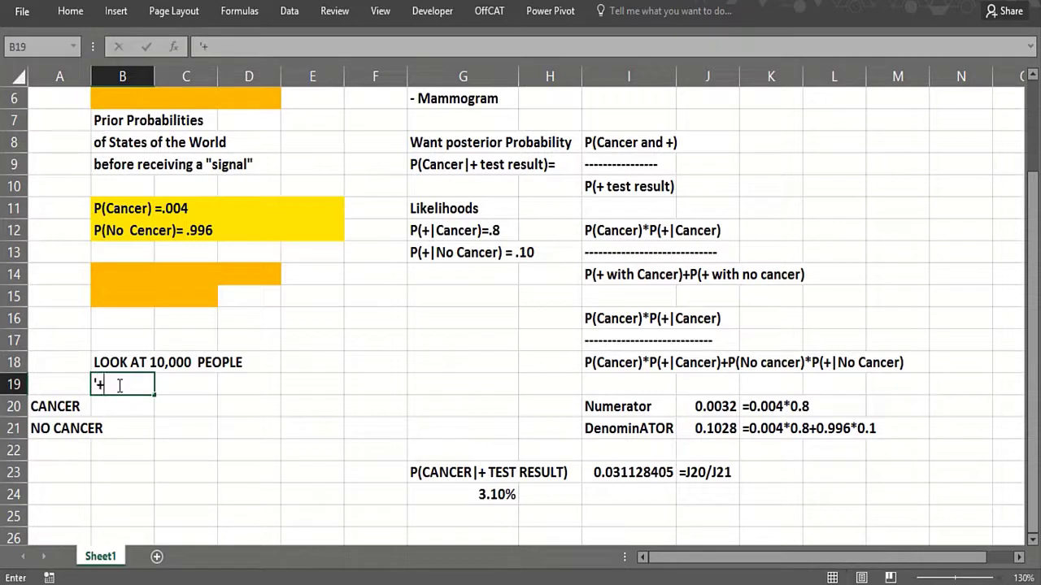
{"action": "key", "text": "Tab"}
{"action": "type", "text": "'"}
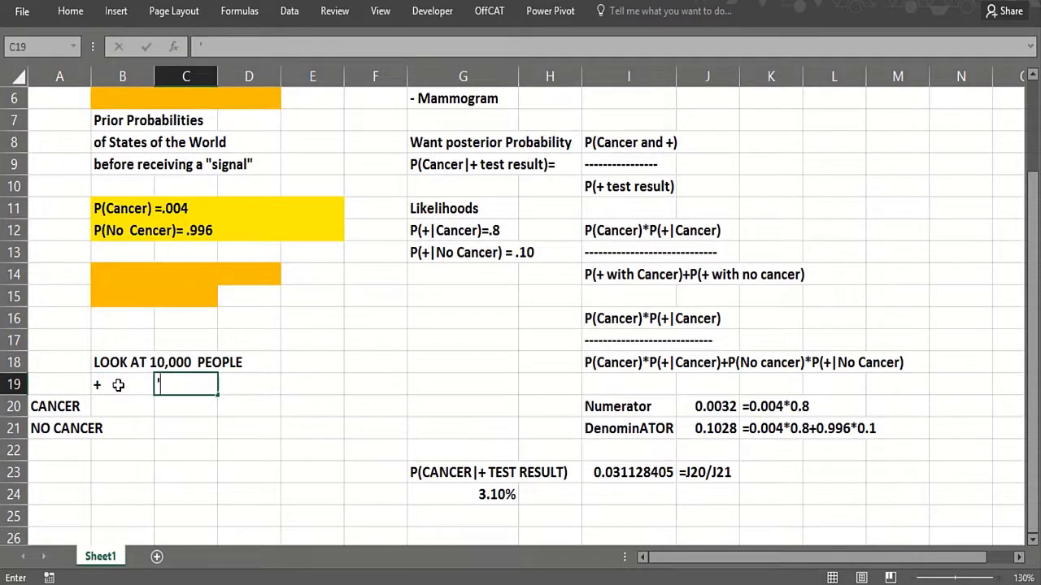
{"action": "key", "text": "Return"}
- Calculate the number of people with cancer and a positive test in B20 with =10000*.004*.8
{"action": "left_click", "coordinate": [130, 407]}
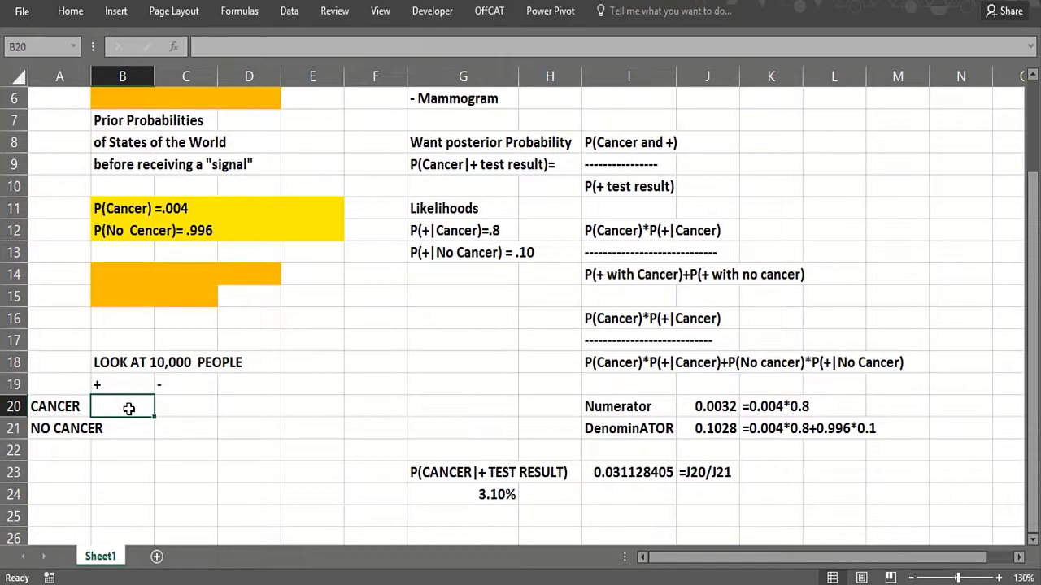
{"action": "type", "text": "=10000"}
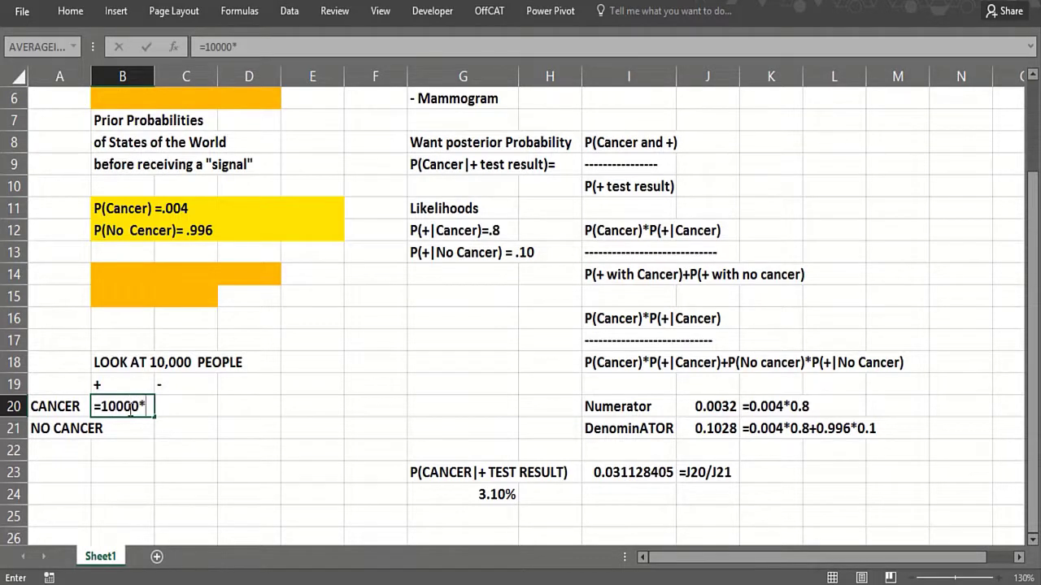
{"action": "type", "text": "*.004"}
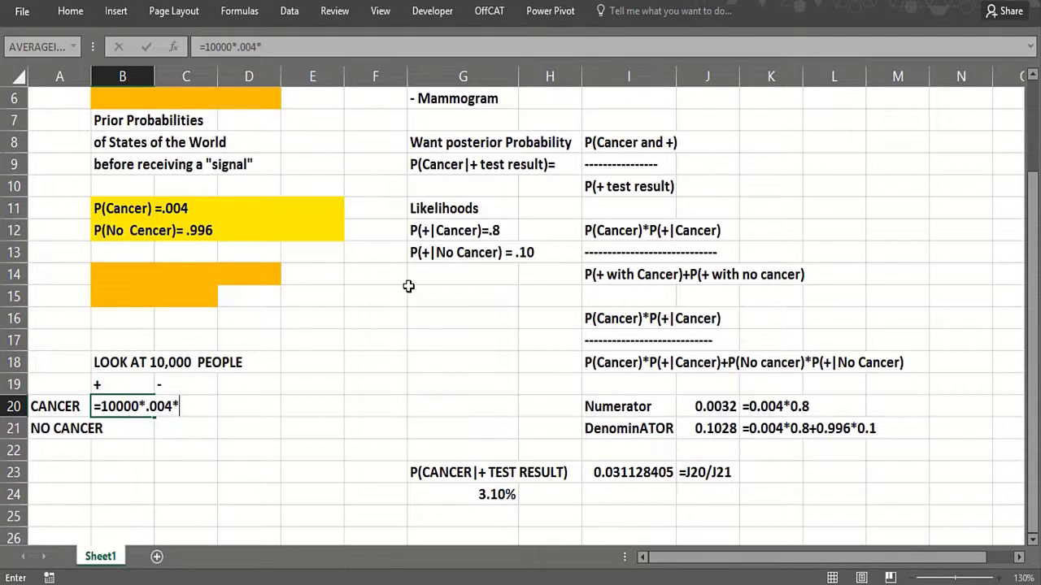
{"action": "type", "text": "*.8"}
{"action": "left_click", "coordinate": [124, 427]}
- Calculate the number of people with cancer and a negative test in C20 with =10000*.004-B20
{"action": "left_click", "coordinate": [183, 410]}
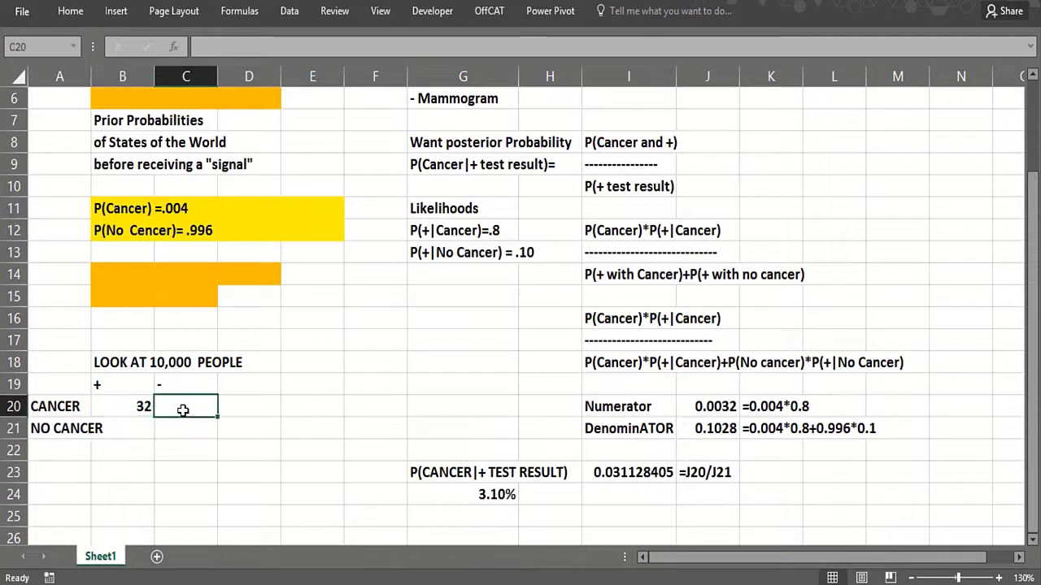
{"action": "type", "text": "="}
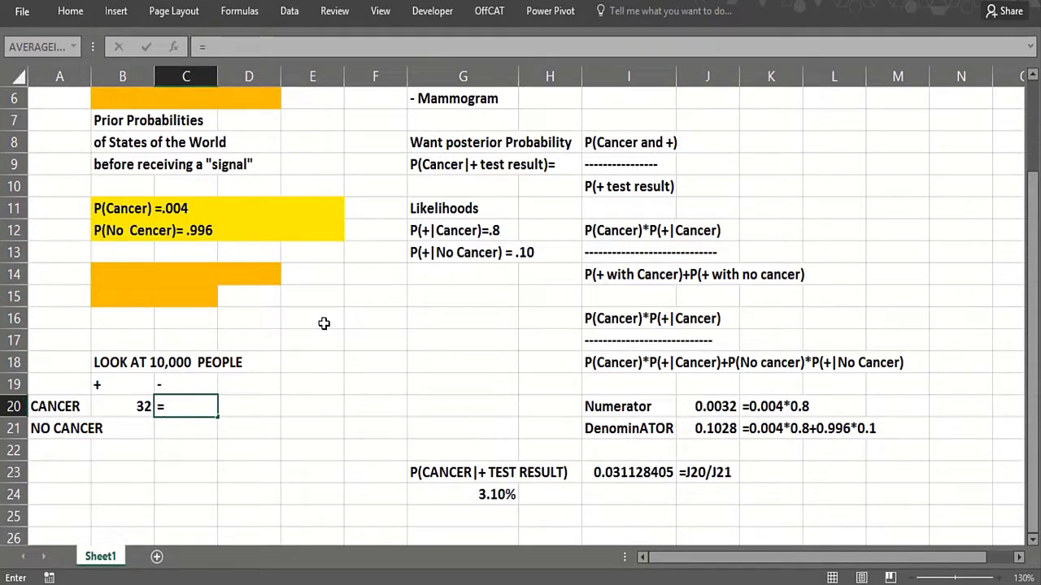
{"action": "type", "text": "10000"}
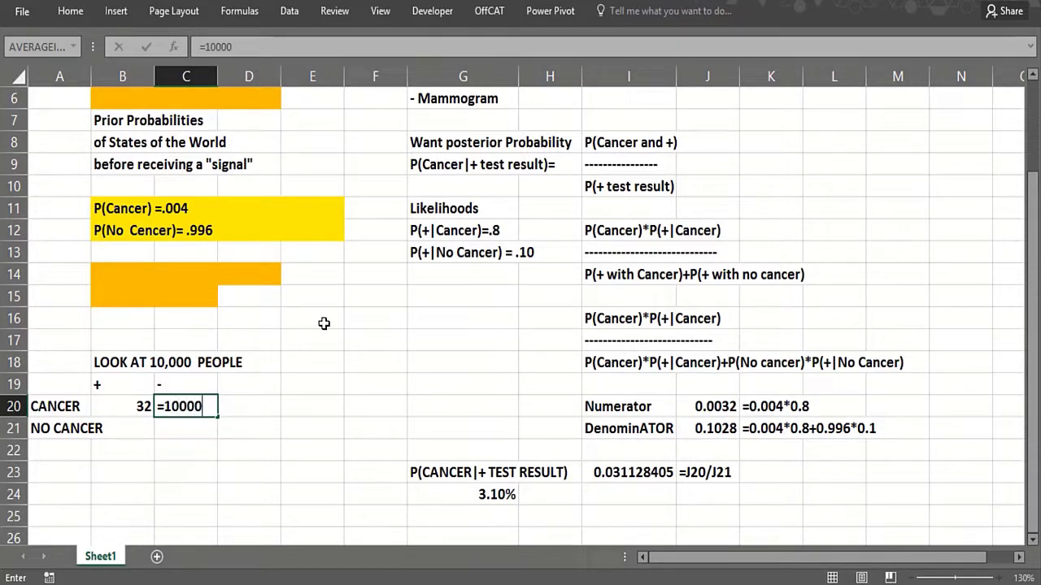
{"action": "type", "text": "*.004"}
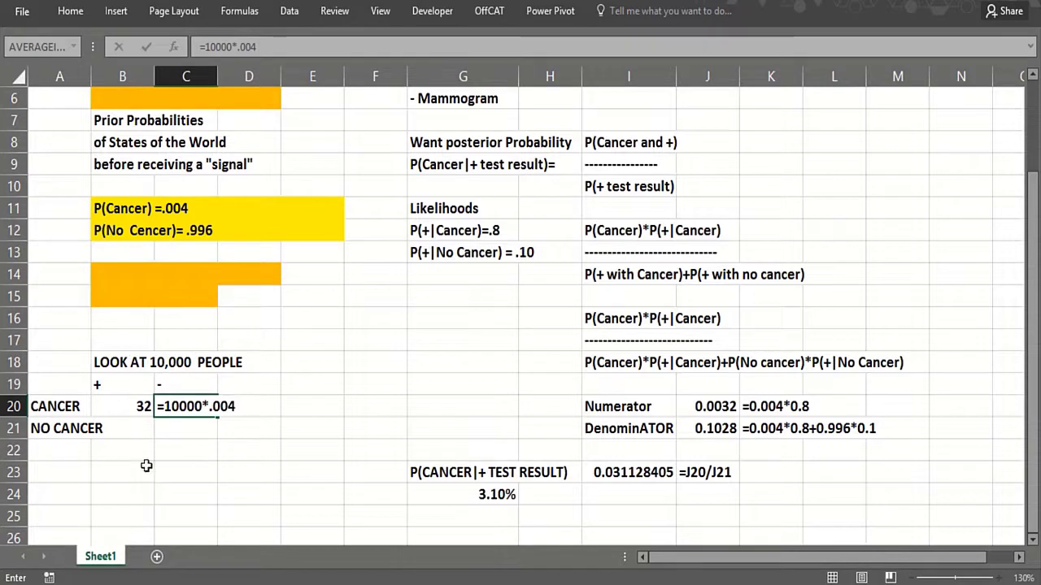
{"action": "type", "text": "-"}
{"action": "left_click", "coordinate": [126, 402]}
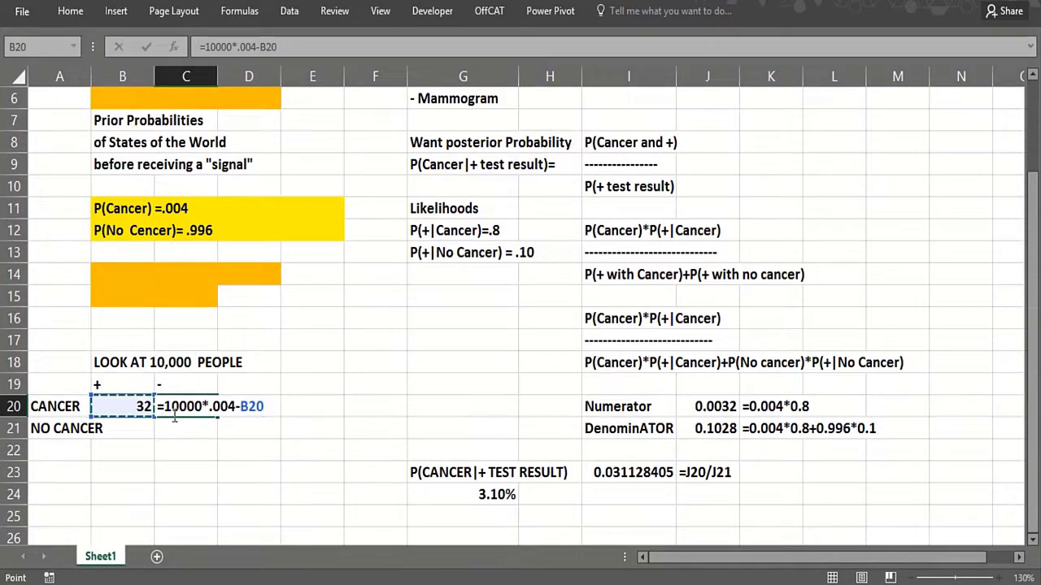
{"action": "key", "text": "Return"}
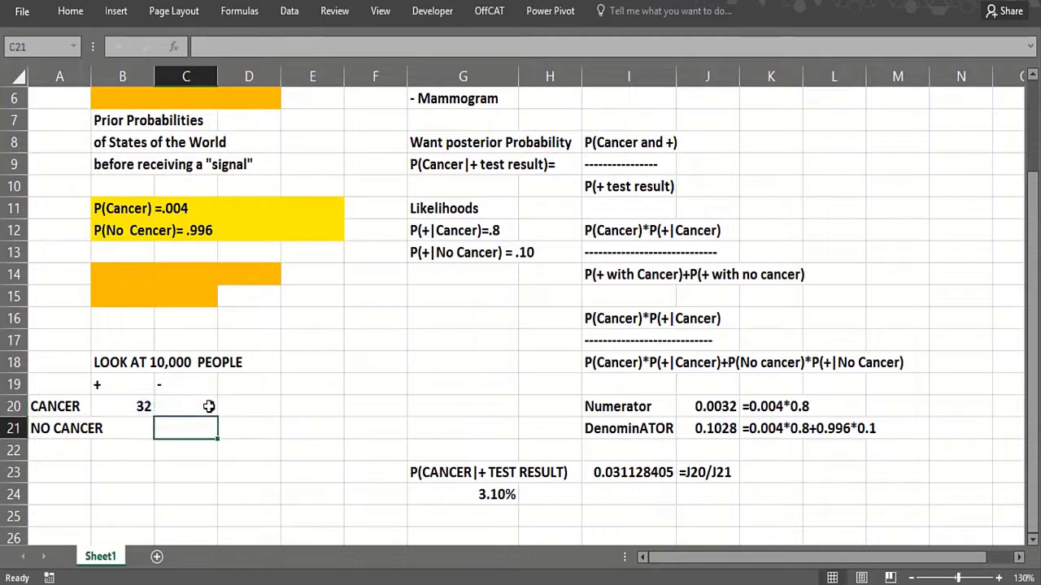
{"action": "left_click", "coordinate": [199, 408]}
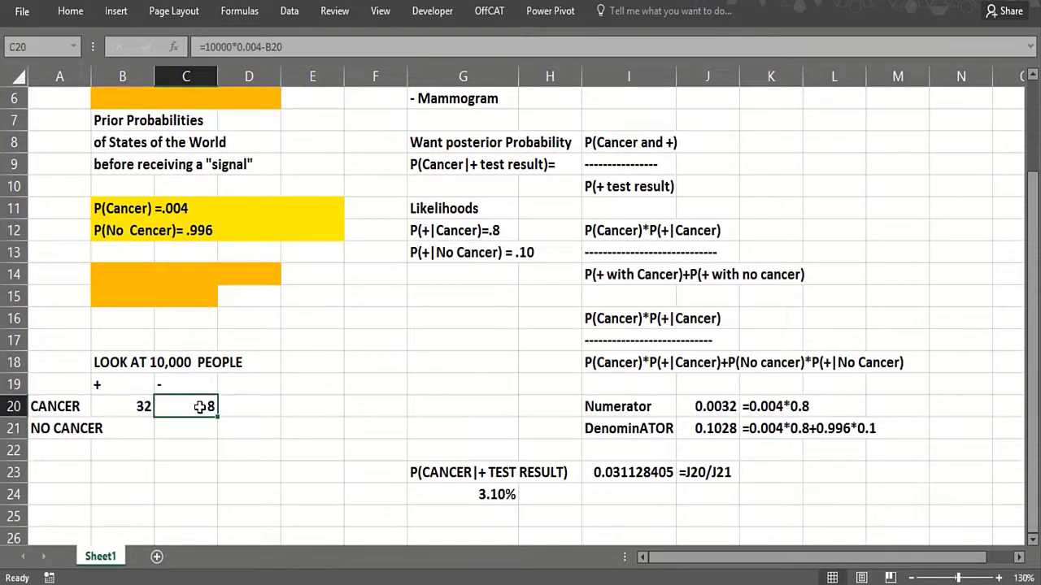
- Widen column A to fit the NO CANCER label, and calculate the false positives in B21 with =10000*.996*.1
{"action": "left_click", "coordinate": [142, 433]}
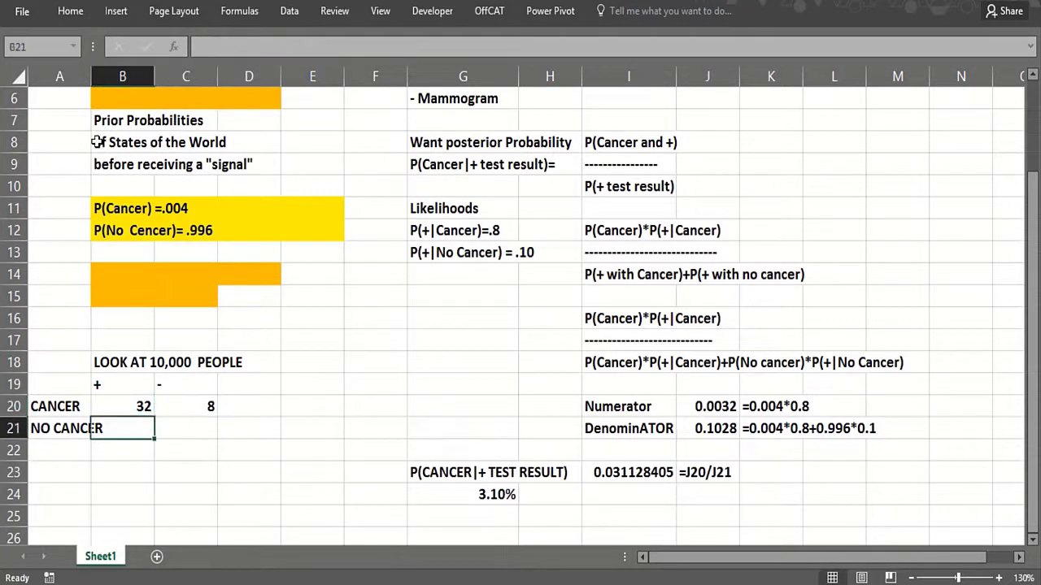
{"action": "left_click_drag", "start_coordinate": [91, 78], "coordinate": [112, 501]}
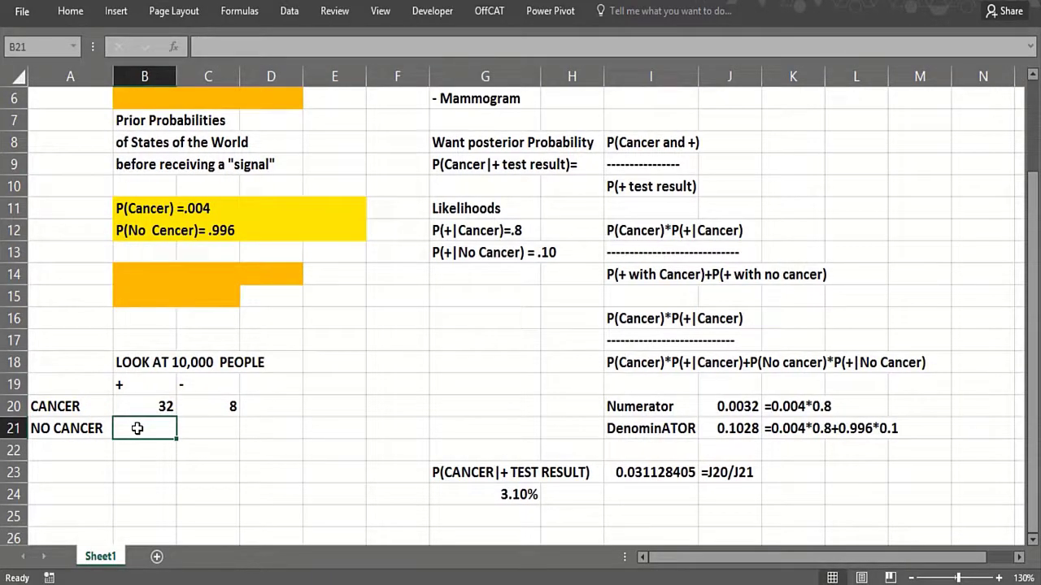
{"action": "type", "text": "=10000"}
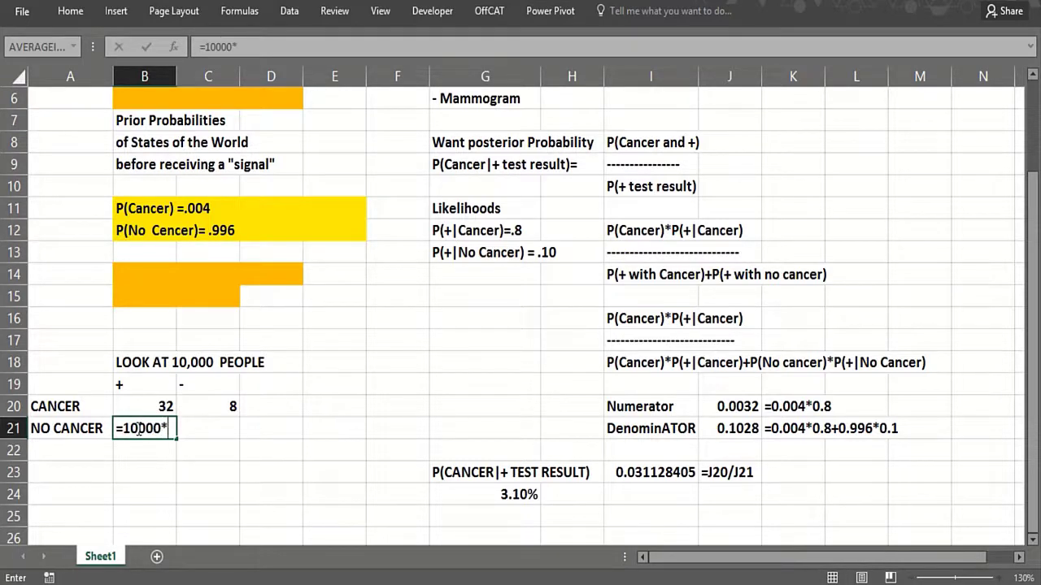
{"action": "type", "text": "*.996*.1"}
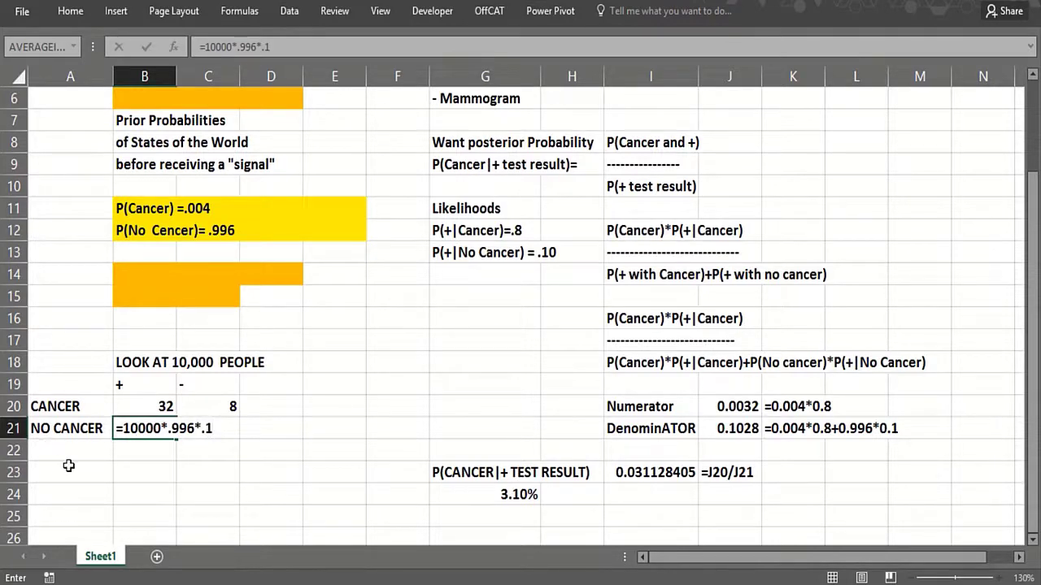
{"action": "key", "text": "Return"}
{"action": "left_click", "coordinate": [143, 425]}
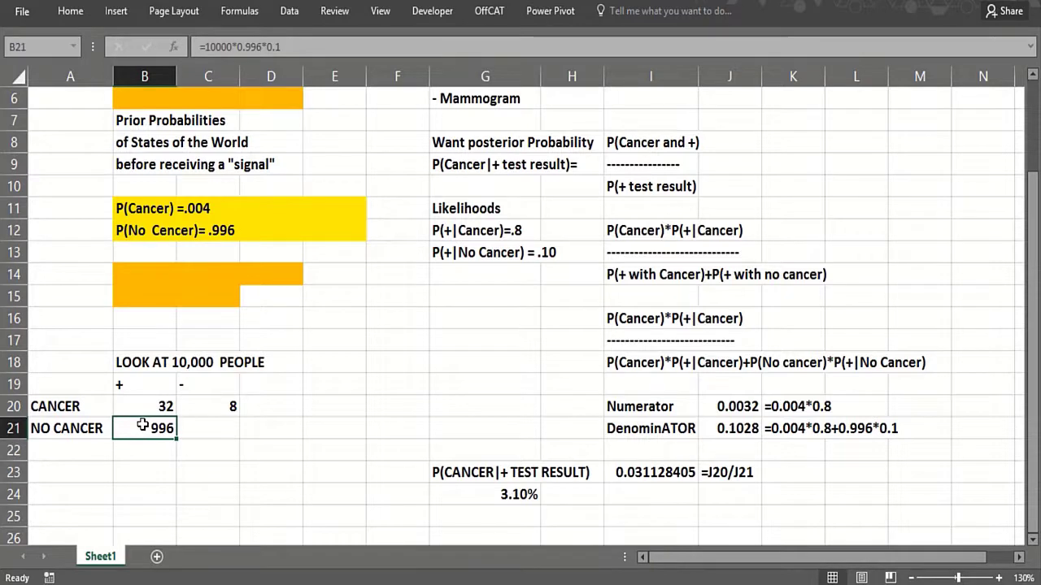
- Calculate the number of people without cancer and with a negative test in C21 with =10000*.996-B21
{"action": "left_click", "coordinate": [205, 430]}
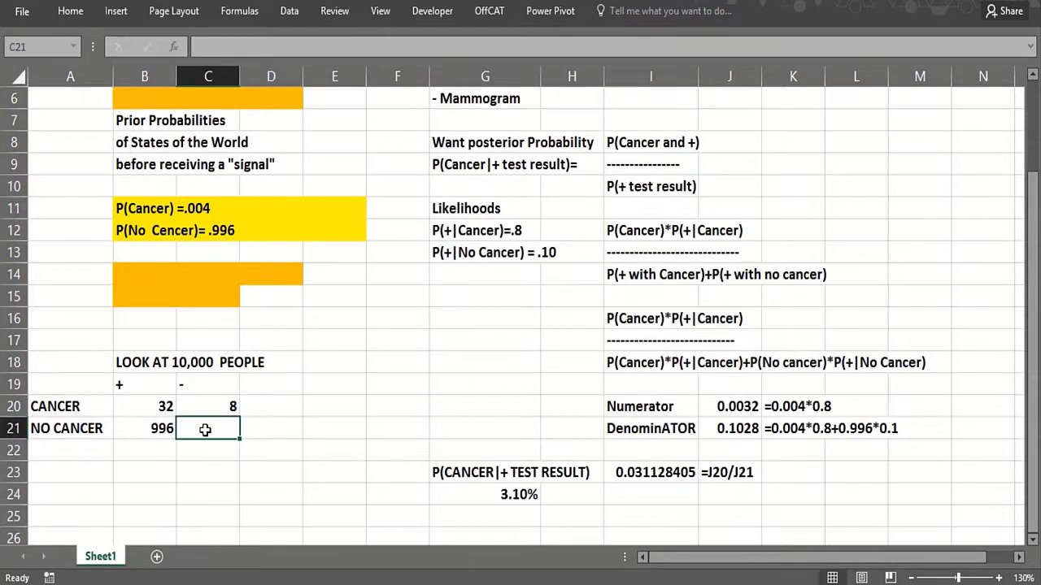
{"action": "type", "text": "="}
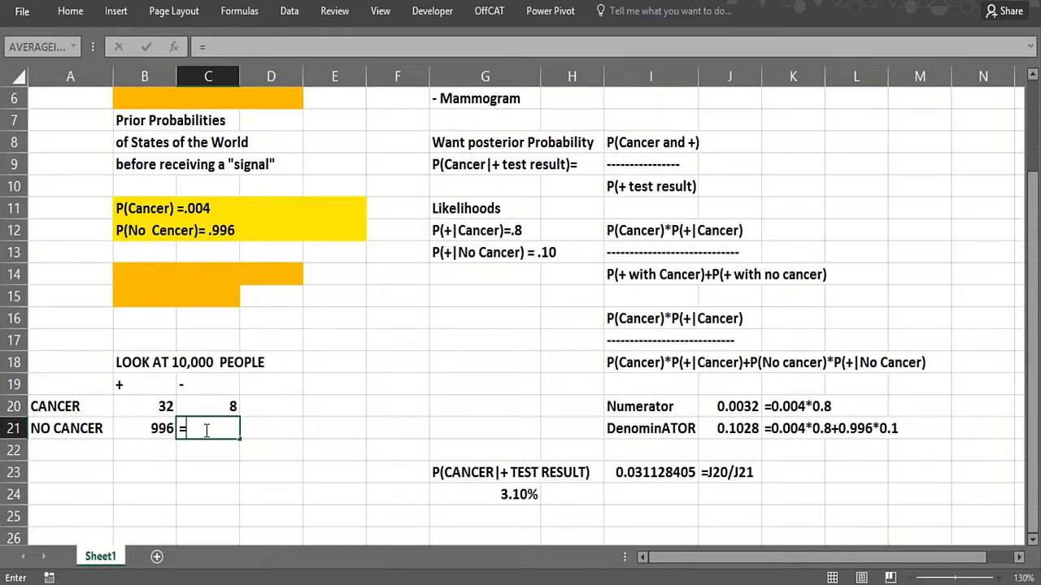
{"action": "type", "text": "10000"}
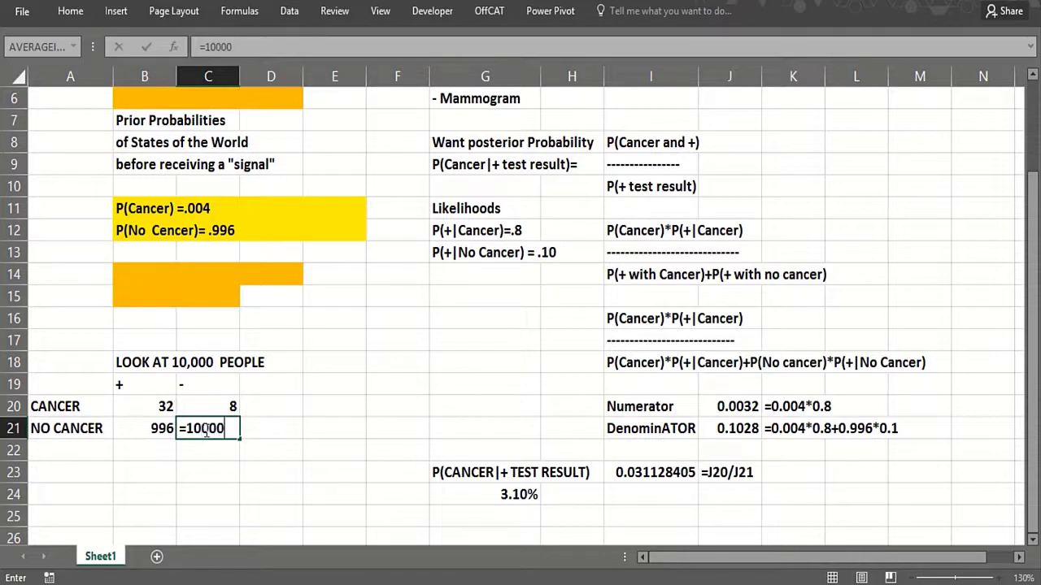
{"action": "type", "text": "*"}
{"action": "type", "text": "."}
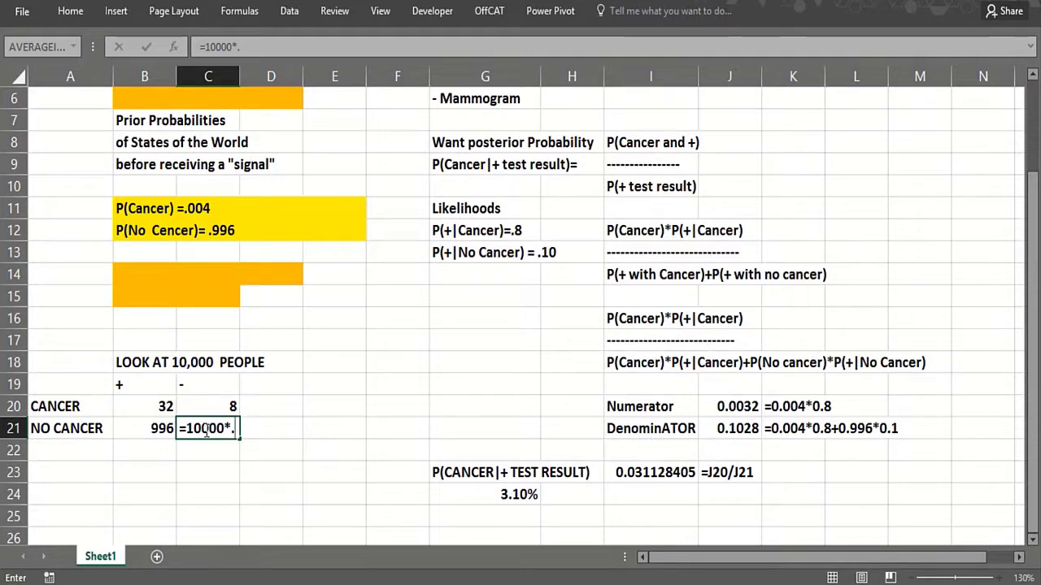
{"action": "type", "text": "9"}
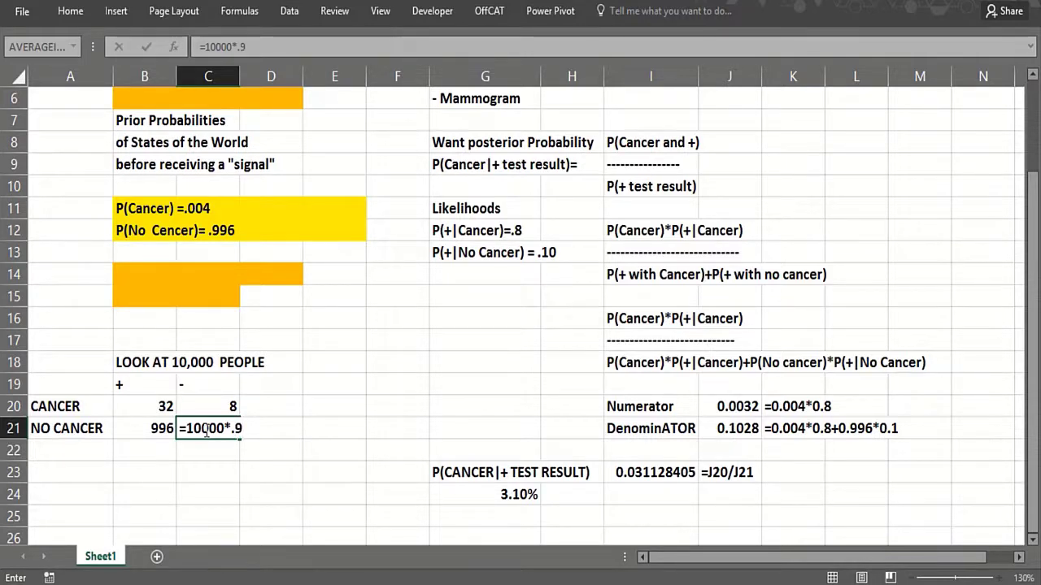
{"action": "type", "text": "9"}
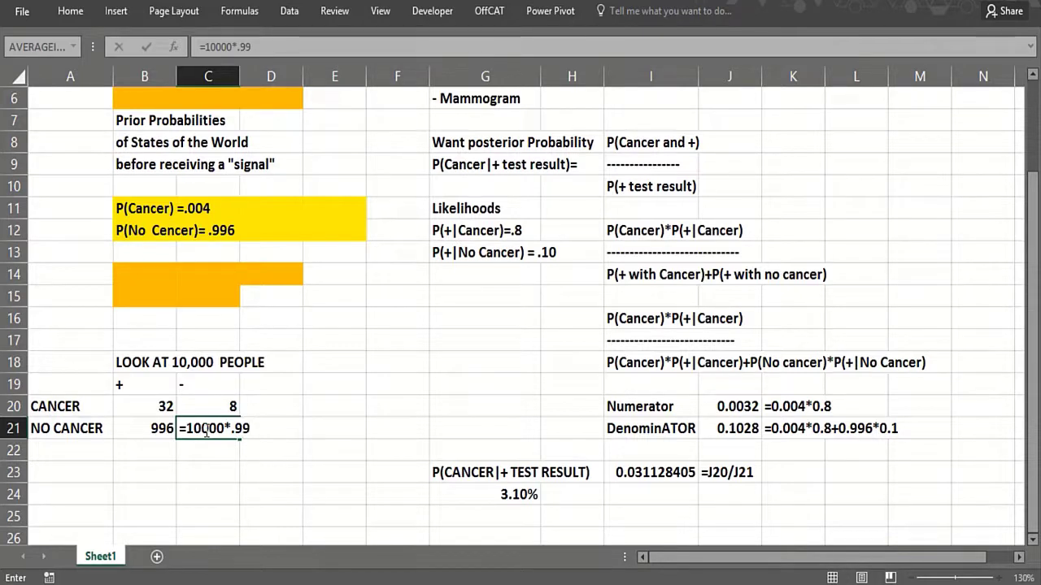
{"action": "type", "text": "6"}
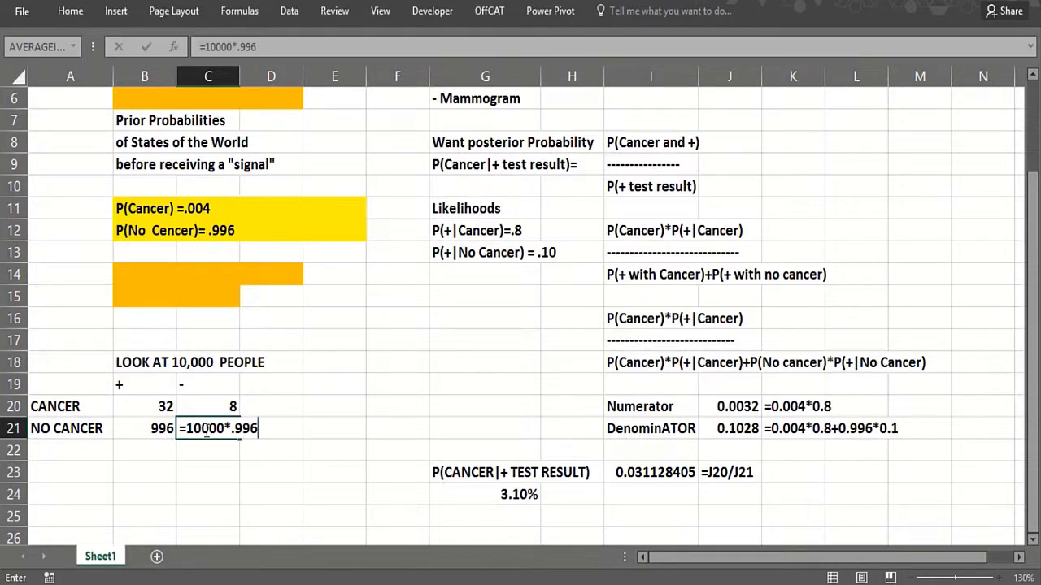
{"action": "type", "text": "-"}
{"action": "left_click", "coordinate": [148, 430]}
{"action": "key", "text": "Return"}
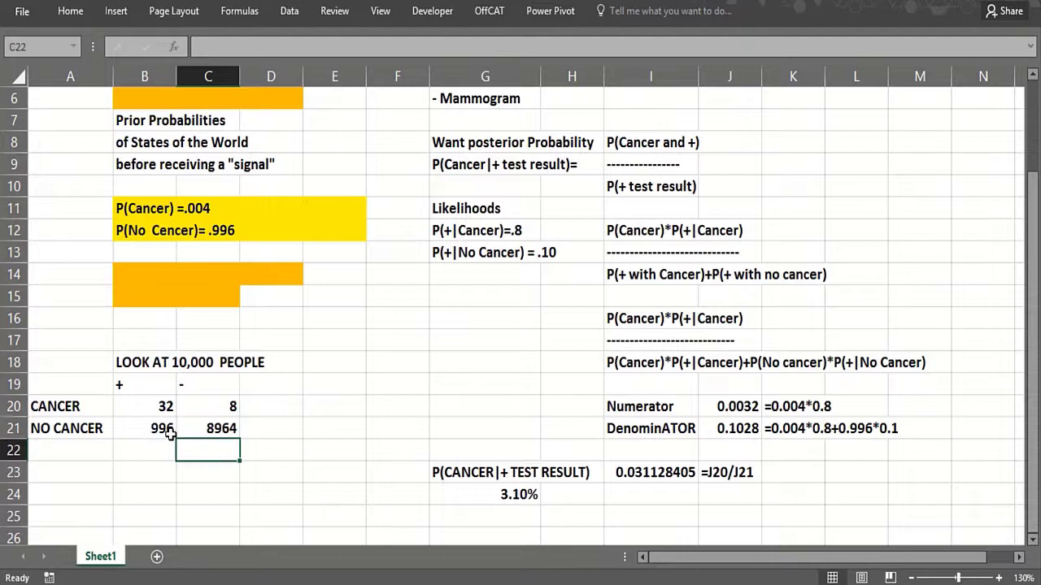
- Inspect the formula behind the no-cancer negative count in C21 and the negative-test counts in C20:C21
{"action": "left_click", "coordinate": [220, 433]}
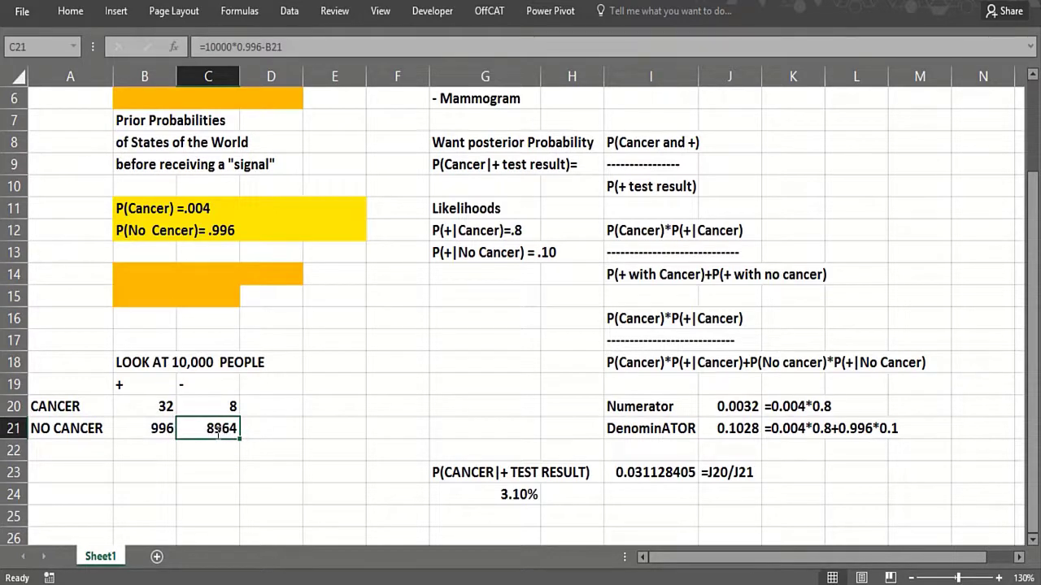
{"action": "double_click", "coordinate": [220, 433]}
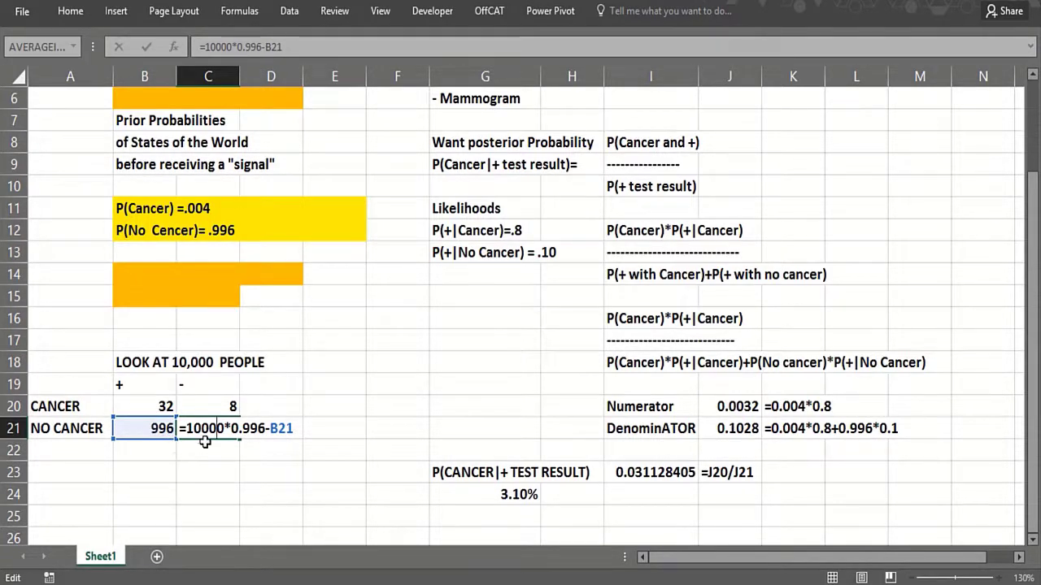
{"action": "key", "text": "Return"}
{"action": "left_click", "coordinate": [200, 406]}
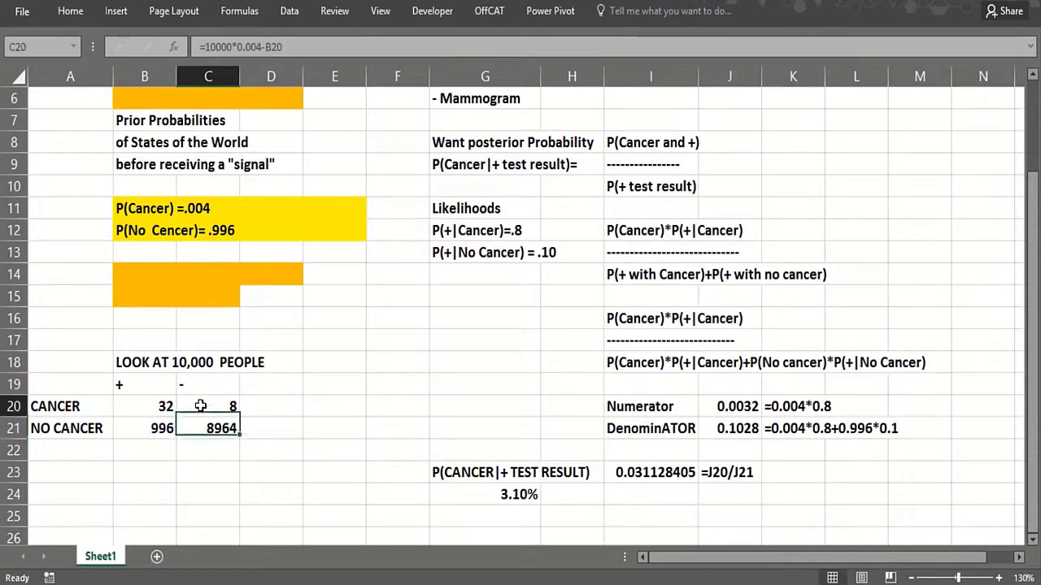
{"action": "left_click_drag", "start_coordinate": [200, 406], "coordinate": [204, 422]}
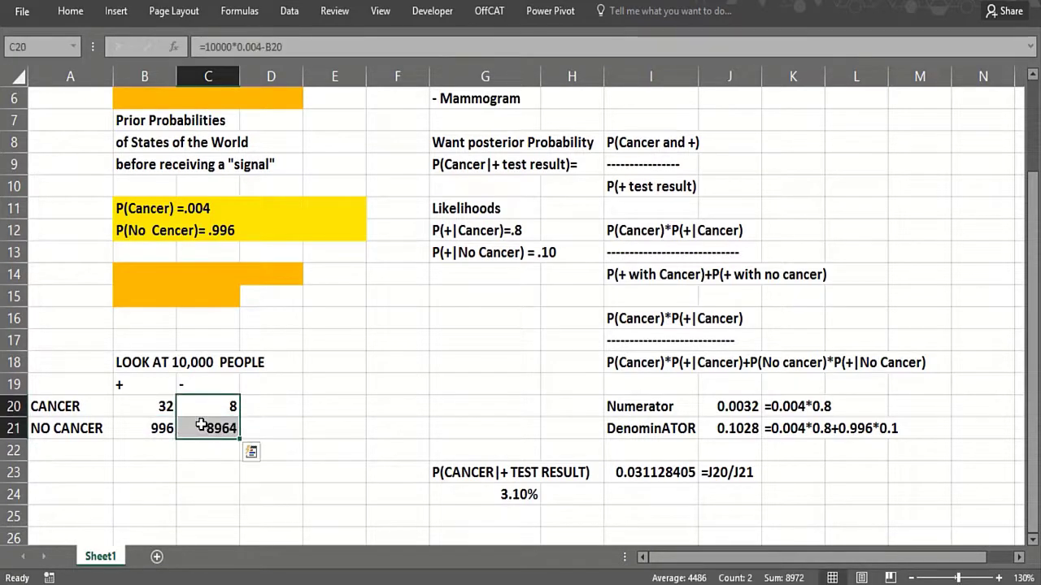
- Enter the label P(Cancer|+)= in A24 below the frequency table
{"action": "left_click", "coordinate": [78, 494]}
{"action": "type", "text": "p"}
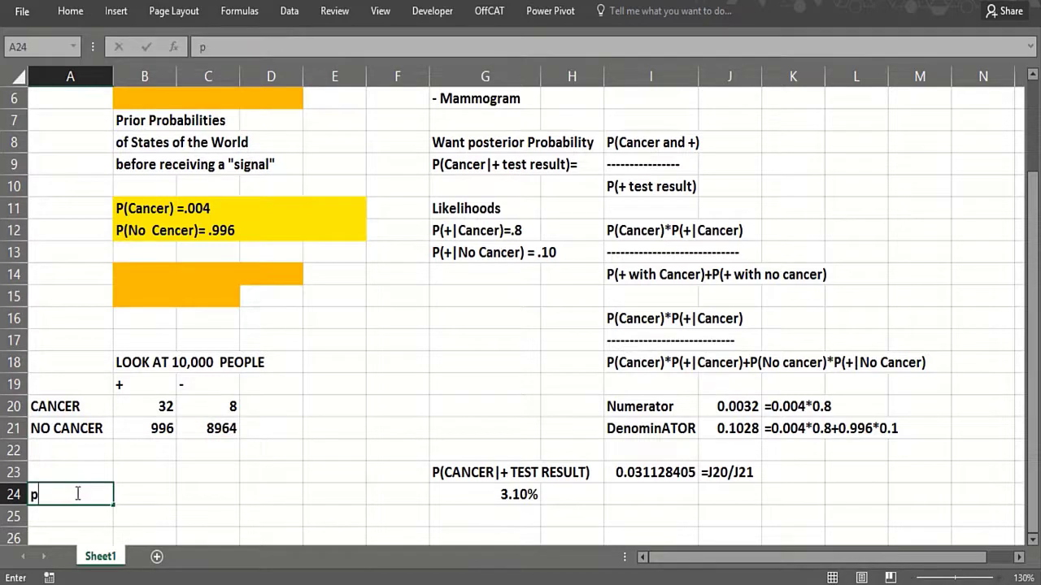
{"action": "key", "text": "BackSpace"}
{"action": "key", "text": "BackSpace"}
{"action": "type", "text": "P(cAN"}
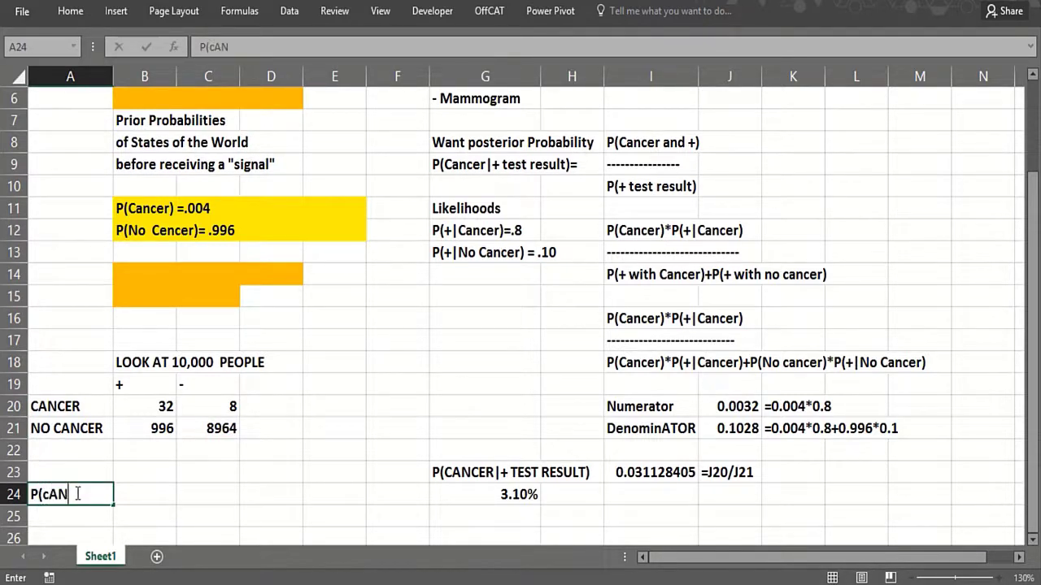
{"action": "type", "text": "CER |"}
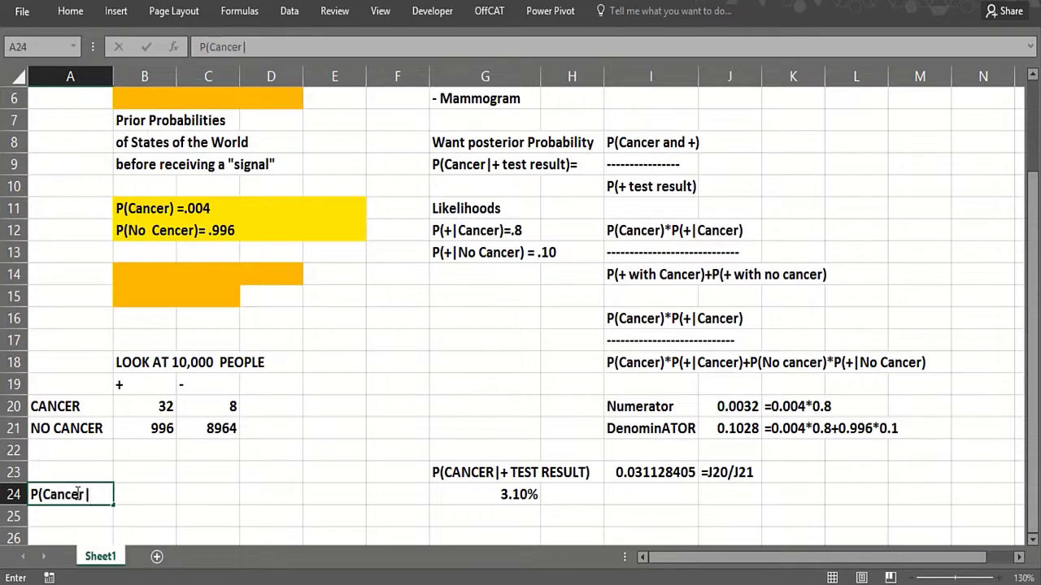
{"action": "type", "text": "+)="}
- Colour the positive-test counts in B20:B21 with a red font
{"action": "left_click", "coordinate": [132, 415]}
{"action": "left_click_drag", "start_coordinate": [133, 415], "coordinate": [138, 431]}
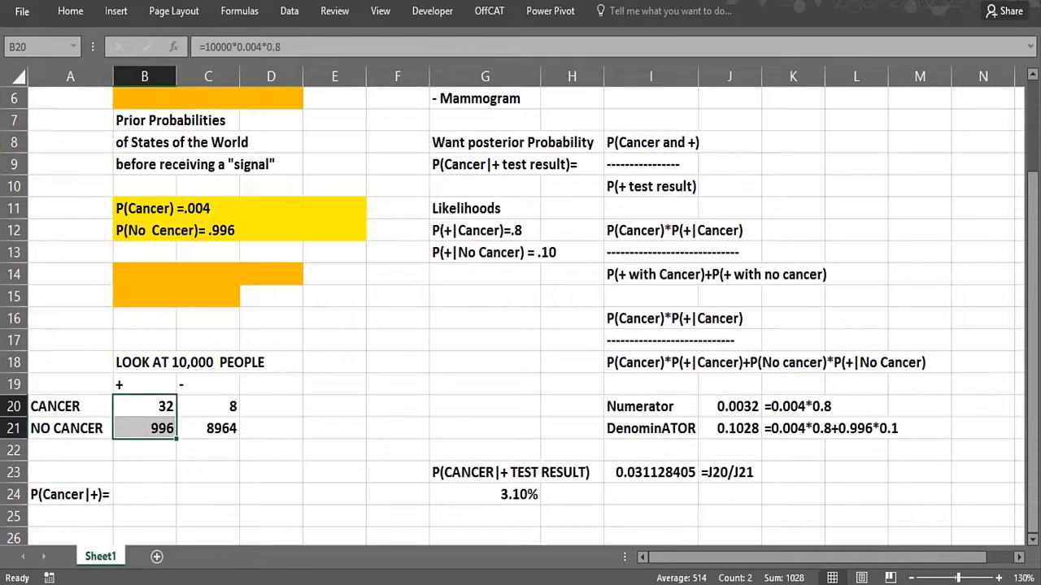
{"action": "left_click", "coordinate": [90, 13]}
{"action": "left_click", "coordinate": [259, 67]}
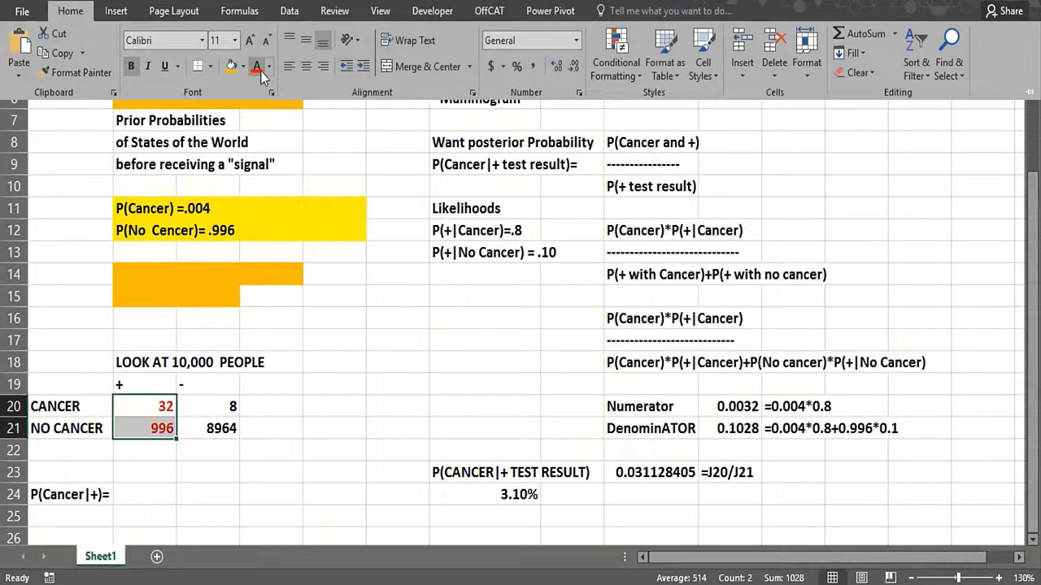
{"action": "left_click", "coordinate": [145, 486]}
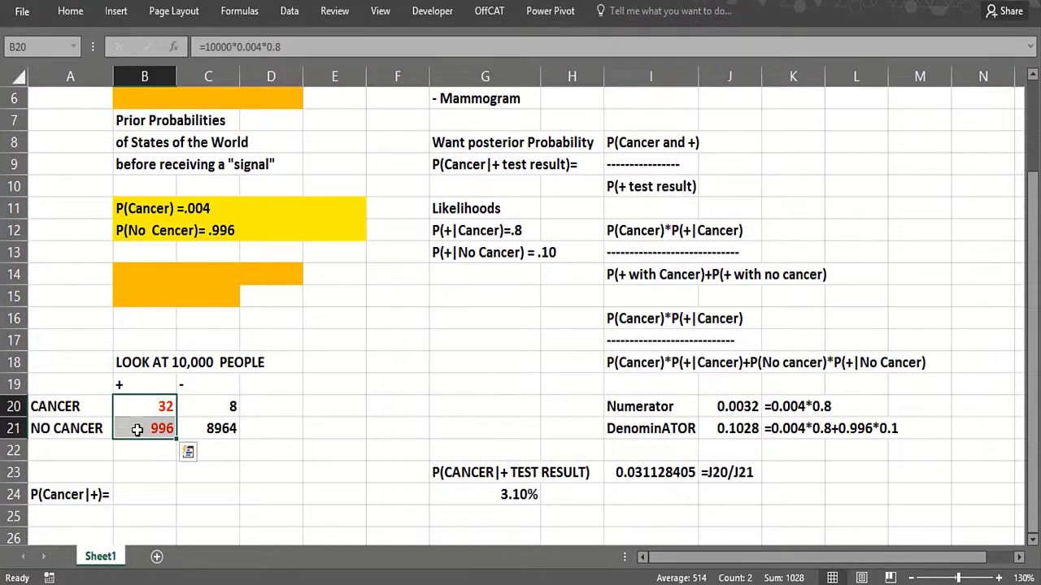
- Calculate the posterior probability of cancer in B24 with =32/(996+32)
{"action": "left_click", "coordinate": [135, 494]}
{"action": "type", "text": "=32/"}
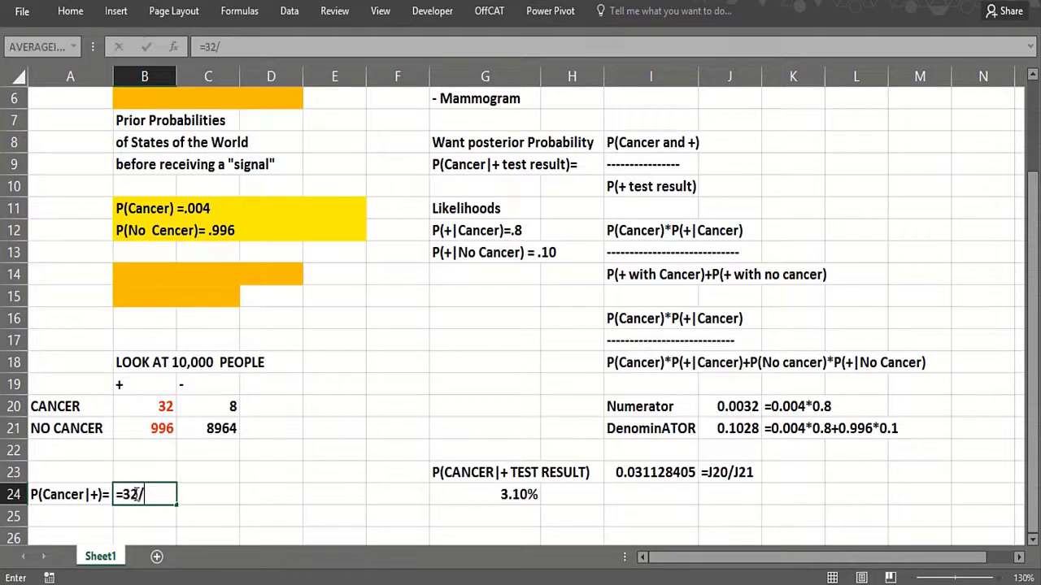
{"action": "type", "text": "(996+32"}
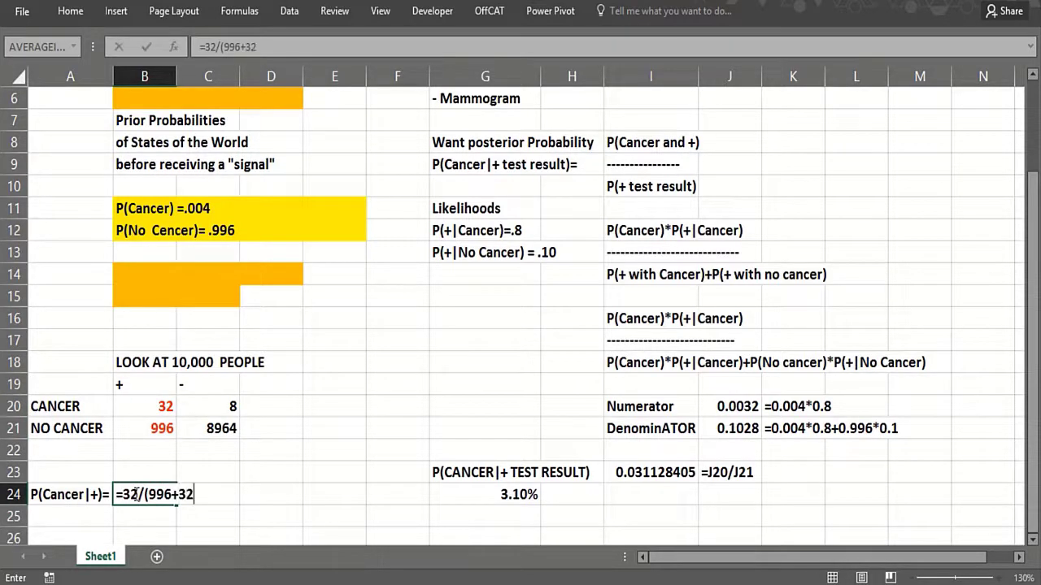
{"action": "key", "text": "Return"}
- Show B24's formula as text in C24 using FORMULATEXT
{"action": "left_click", "coordinate": [198, 499]}
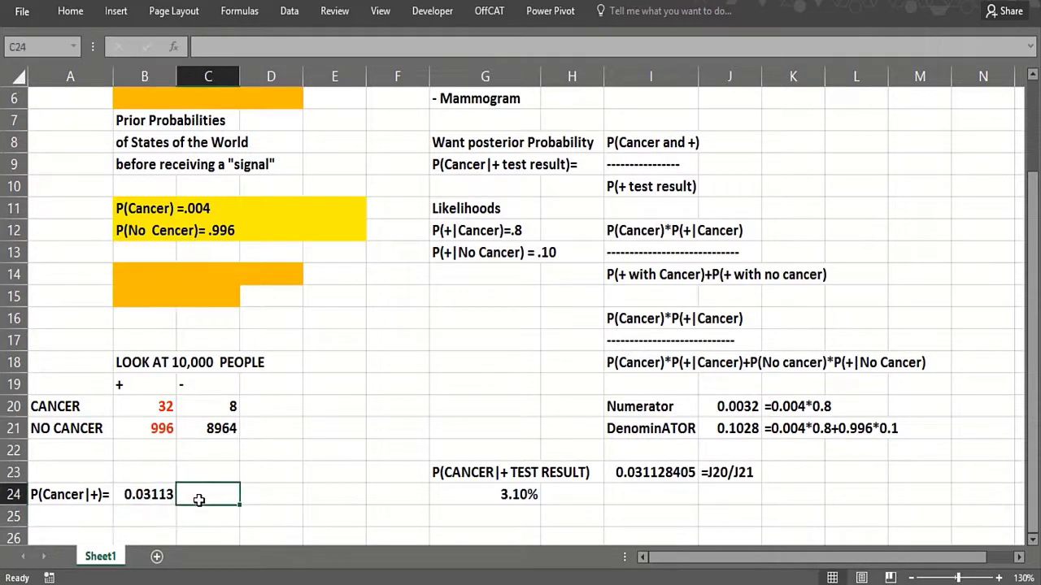
{"action": "type", "text": "=form"}
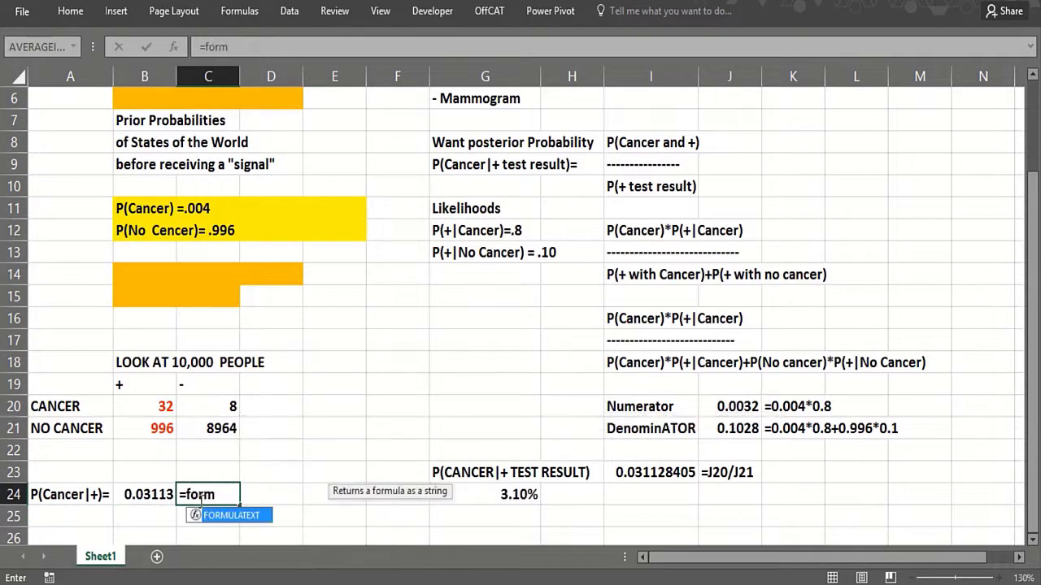
{"action": "double_click", "coordinate": [218, 517]}
{"action": "left_click", "coordinate": [128, 493]}
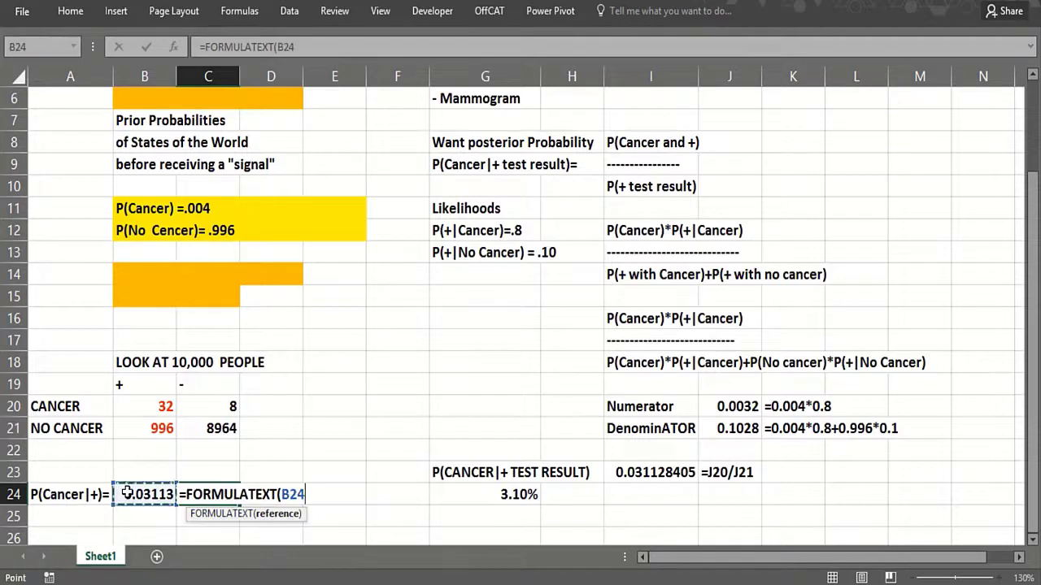
{"action": "key", "text": "Return"}
- Review the worksheet's Bayes formula for the posterior probability, the likelihoods in G12:G13 and the calculated results below
{"action": "left_click", "coordinate": [325, 455]}
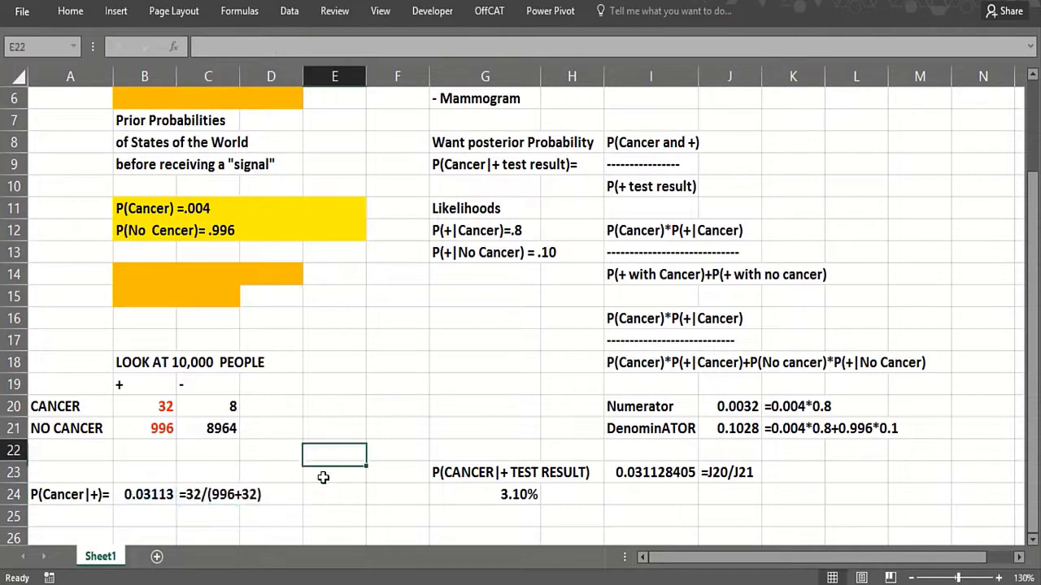
{"action": "key", "text": "Up"}
{"action": "key", "text": "ctrl+Up"}
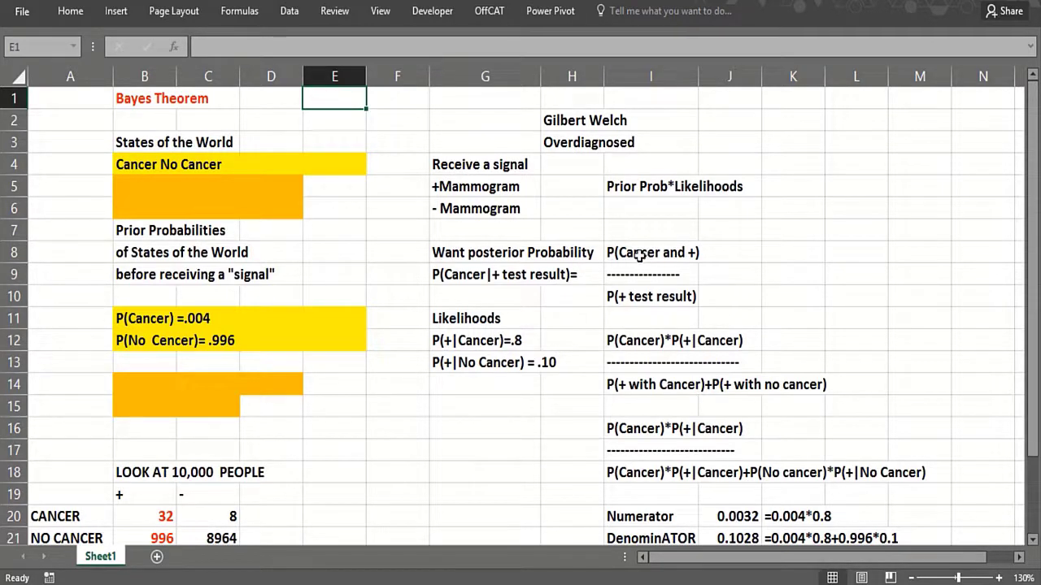
{"action": "left_click", "coordinate": [606, 302]}
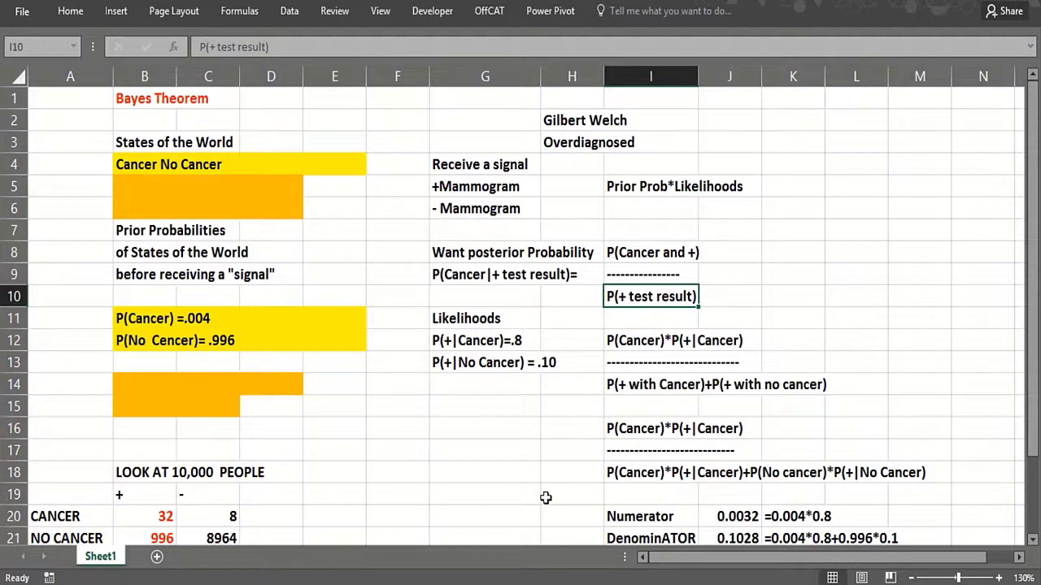
{"action": "scroll", "coordinate": [545, 498], "scroll_direction": "down", "scroll_amount": 1}
{"action": "scroll", "coordinate": [512, 479], "scroll_direction": "up", "scroll_amount": 1}
{"action": "left_click", "coordinate": [465, 340]}
{"action": "left_click", "coordinate": [467, 362]}
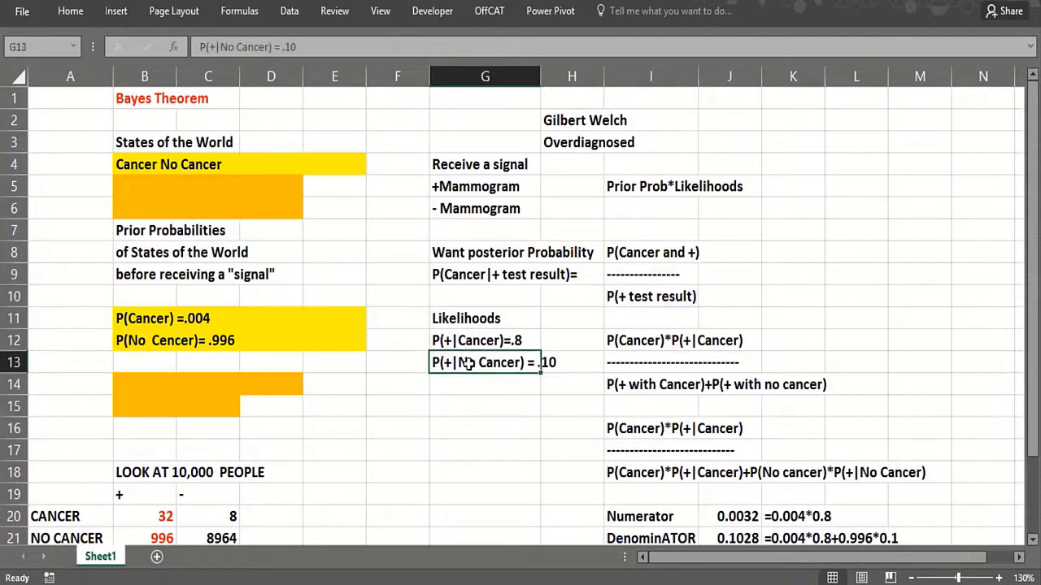
{"action": "scroll", "coordinate": [427, 457], "scroll_direction": "down", "scroll_amount": 2}
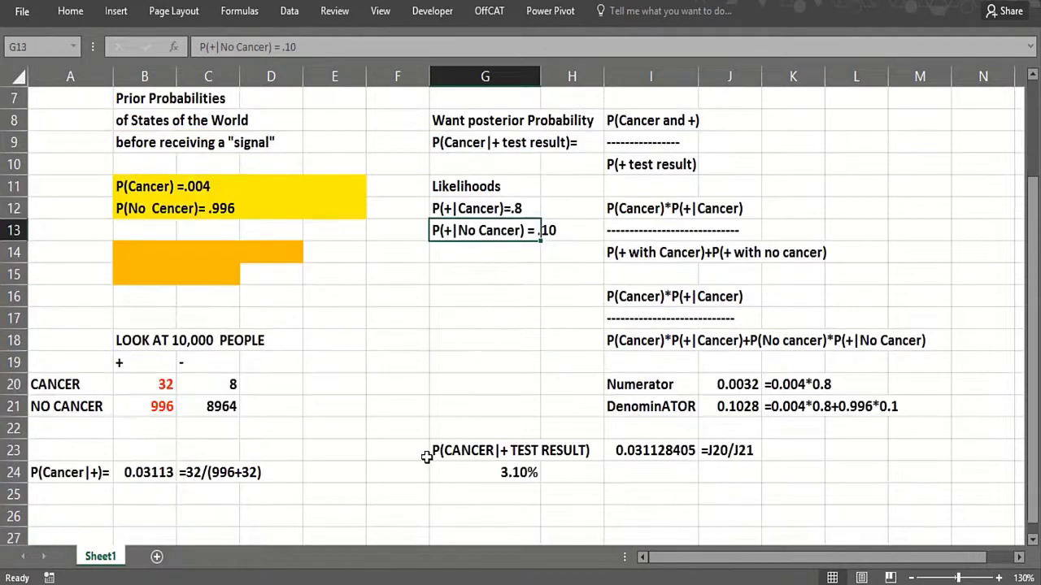
{"action": "left_click", "coordinate": [420, 358]}
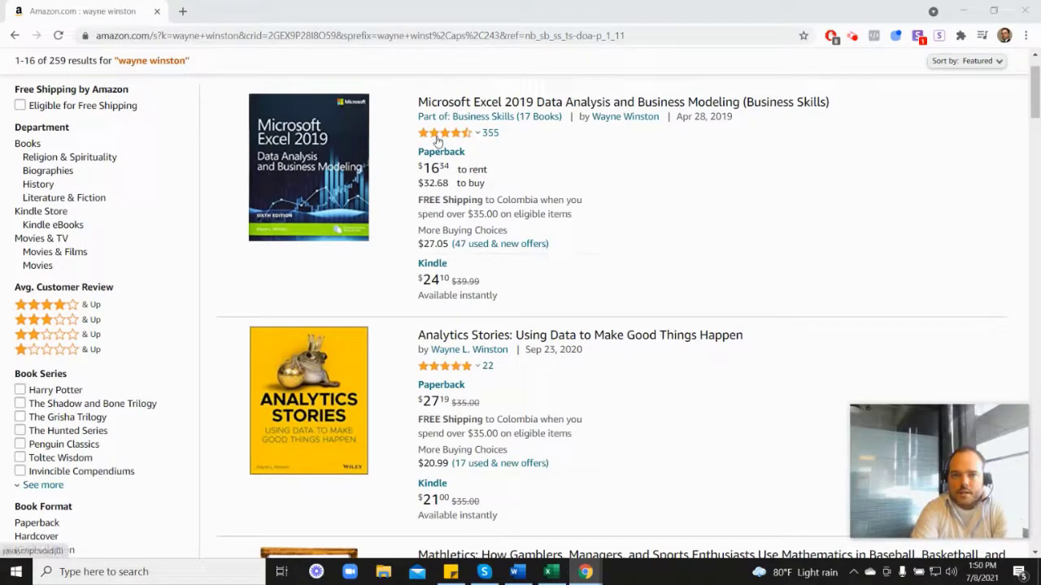
- Switch to the Amazon search results in the browser and look through the listed analytics books down to Marketing Analytics
{"action": "mouse_move", "coordinate": [446, 141]}
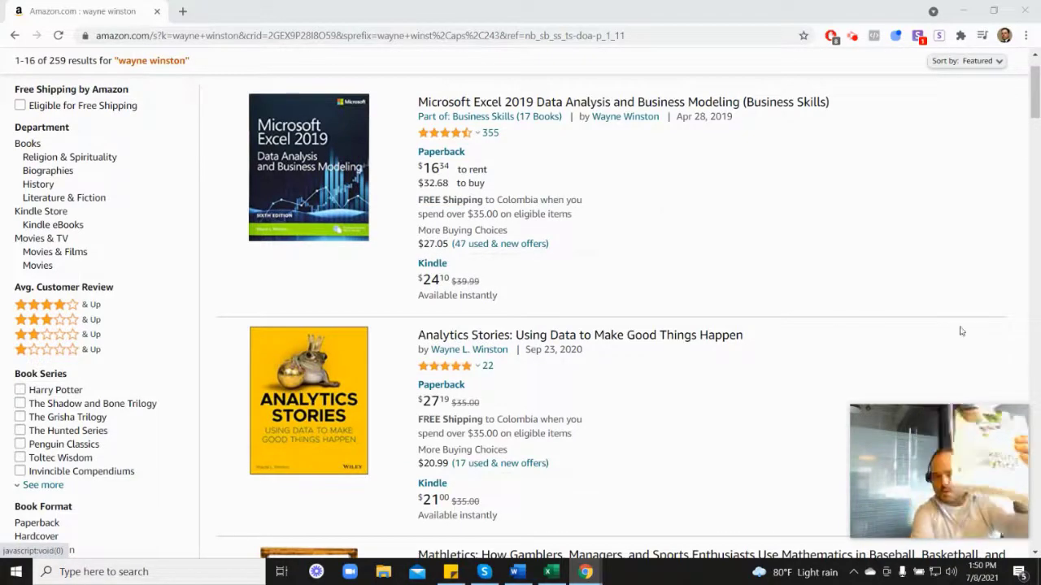
{"action": "scroll", "coordinate": [469, 395], "scroll_direction": "down", "scroll_amount": 6}
{"action": "scroll", "coordinate": [469, 395], "scroll_direction": "down", "scroll_amount": 1}
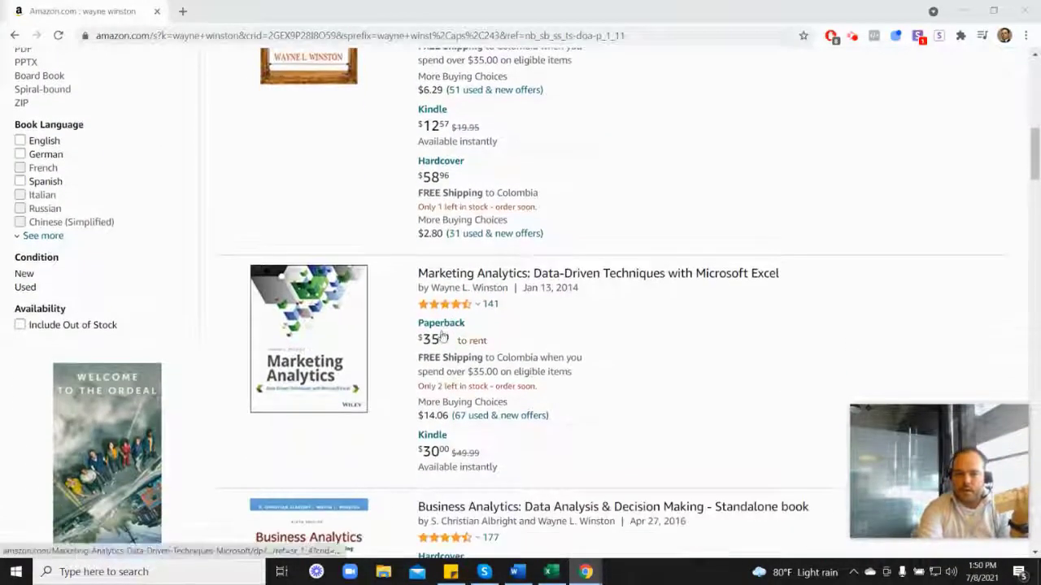
{"action": "scroll", "coordinate": [605, 309], "scroll_direction": "up", "scroll_amount": 3}
{"action": "scroll", "coordinate": [605, 309], "scroll_direction": "up", "scroll_amount": 3}
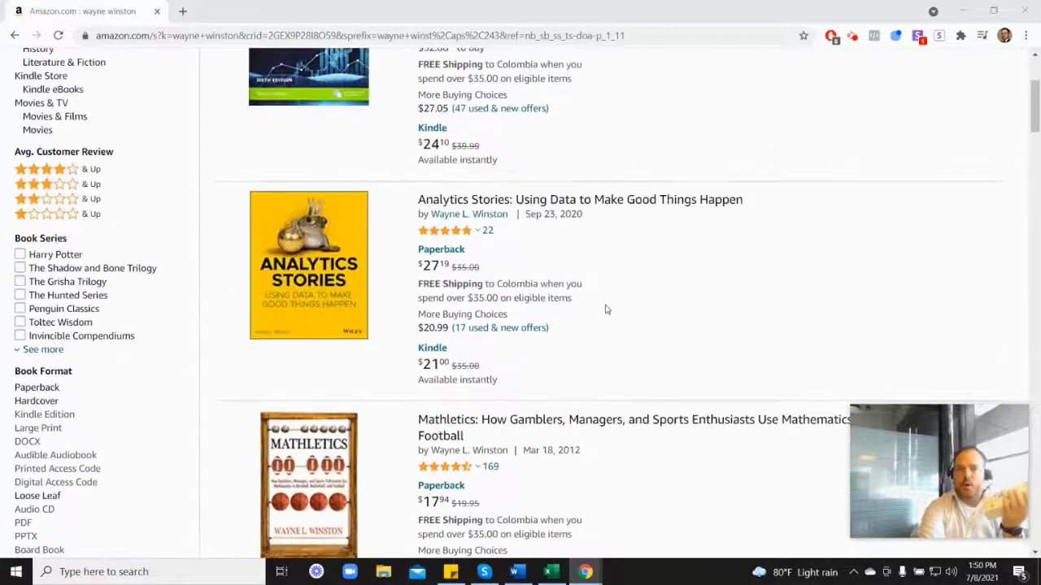